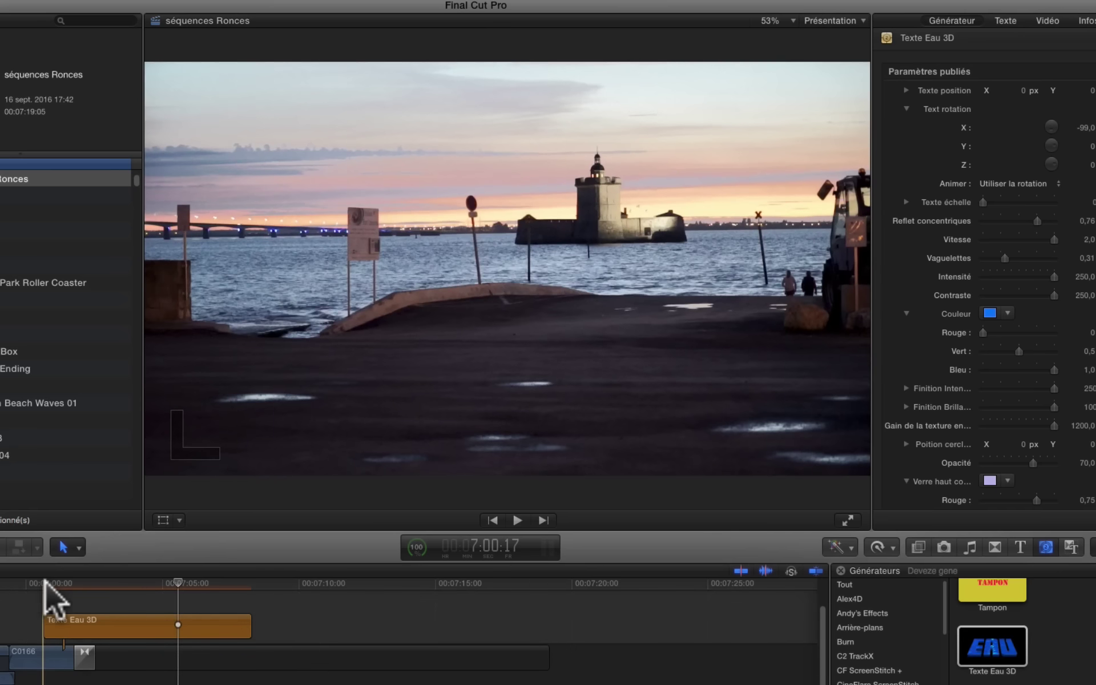
- Play the timeline from the start of the Texte Eau 3D clip to preview the water title
{"action": "left_click", "coordinate": [44, 600]}
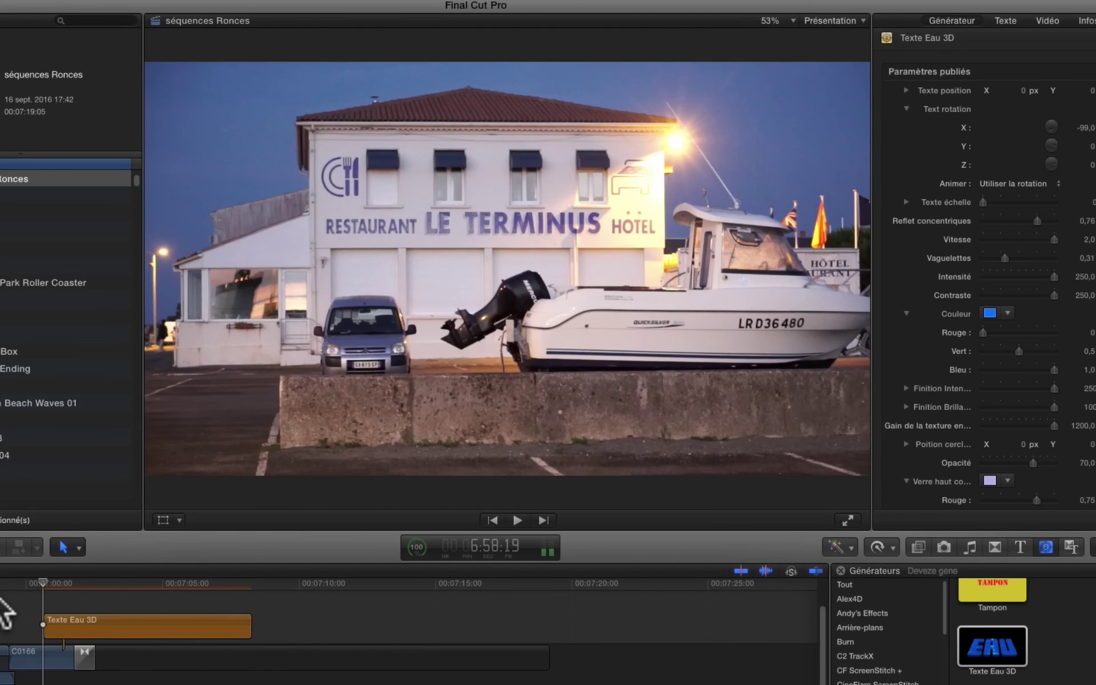
{"action": "key", "text": "space"}
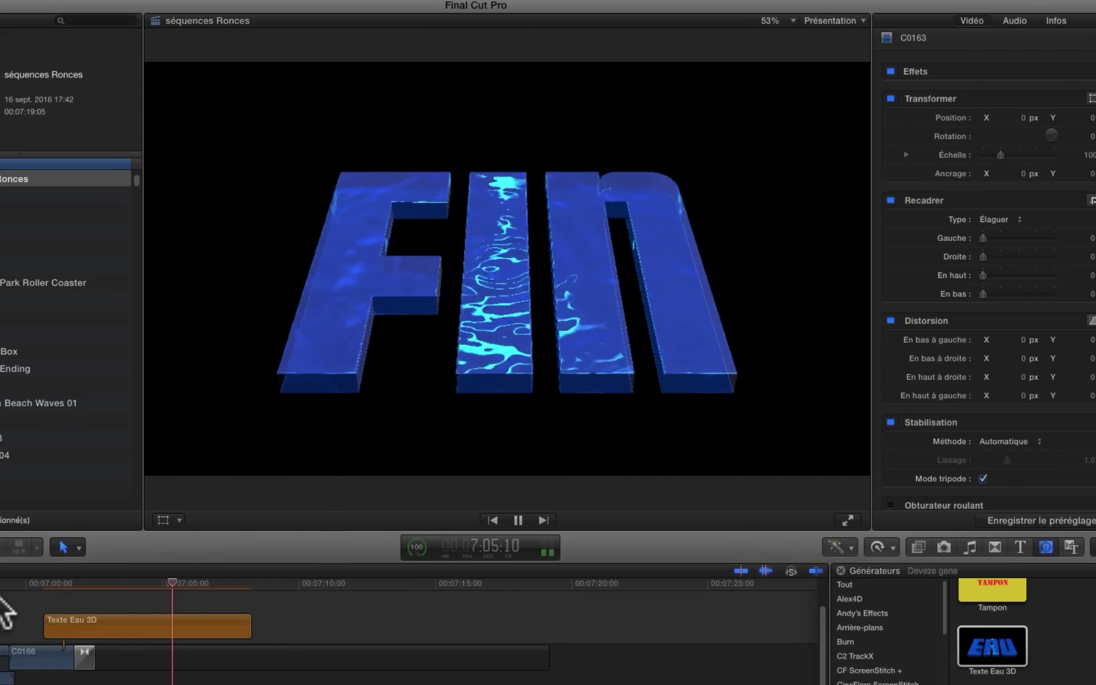
{"action": "key", "text": "space"}
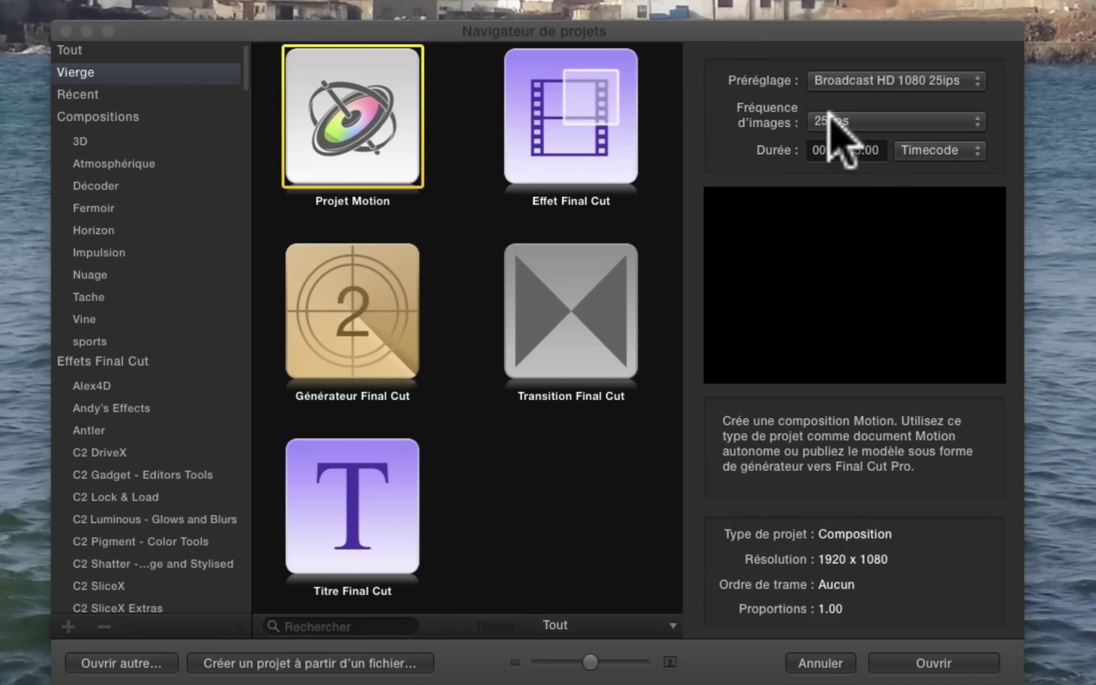
- Switch to Motion and create a blank Motion project with the Broadcast HD 1080 25ips preset and a 15-second duration
{"action": "left_click", "coordinate": [862, 149]}
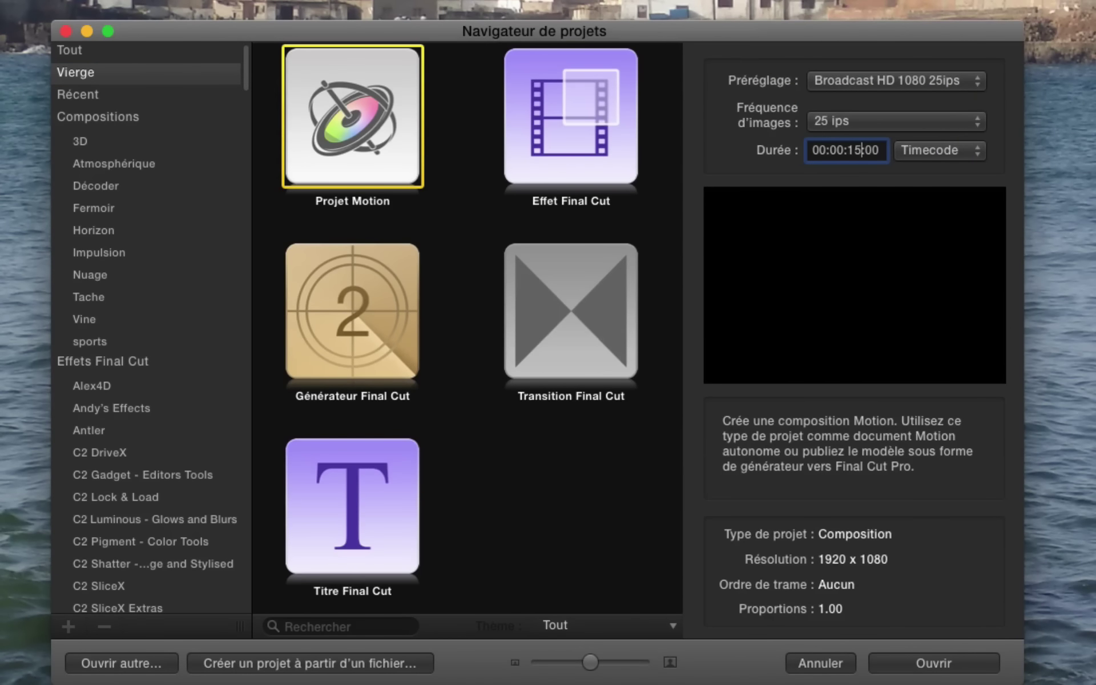
{"action": "left_click", "coordinate": [915, 663]}
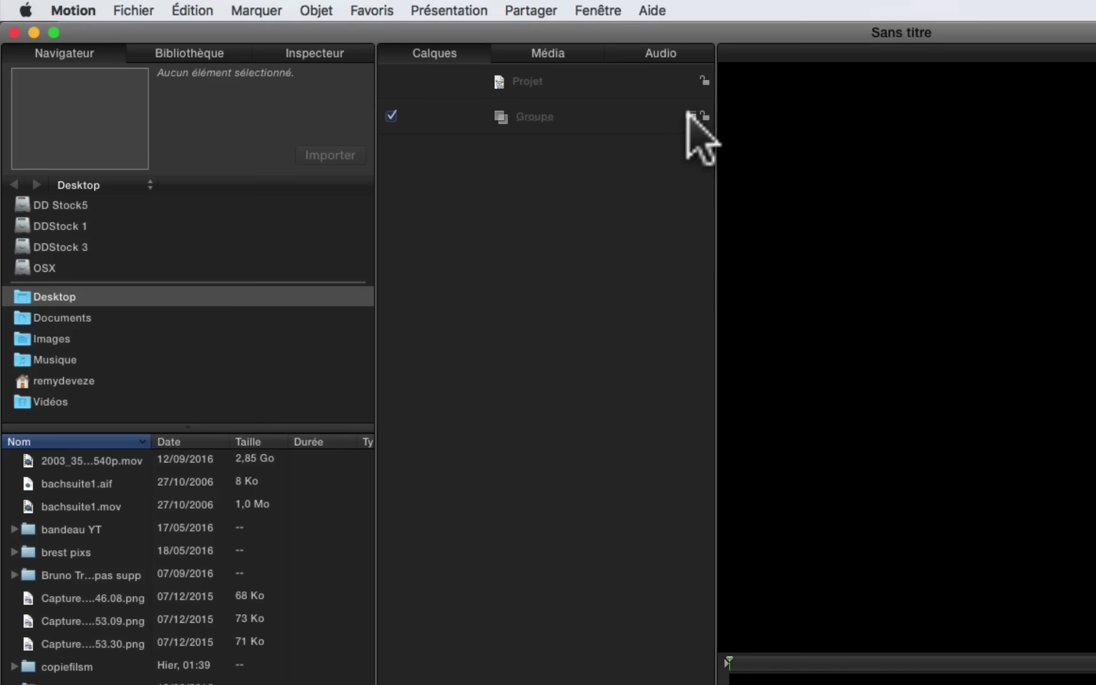
- Convert the empty group to 3D and add a new camera to the project
{"action": "left_click", "coordinate": [687, 113]}
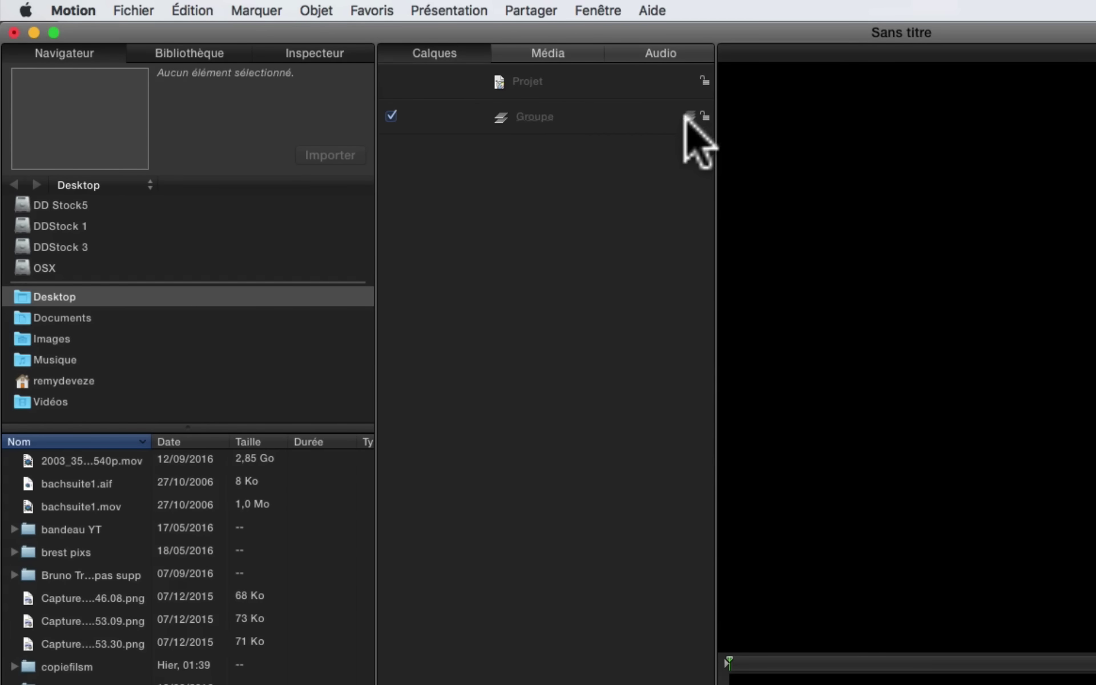
{"action": "left_click", "coordinate": [316, 11]}
{"action": "left_click", "coordinate": [358, 63]}
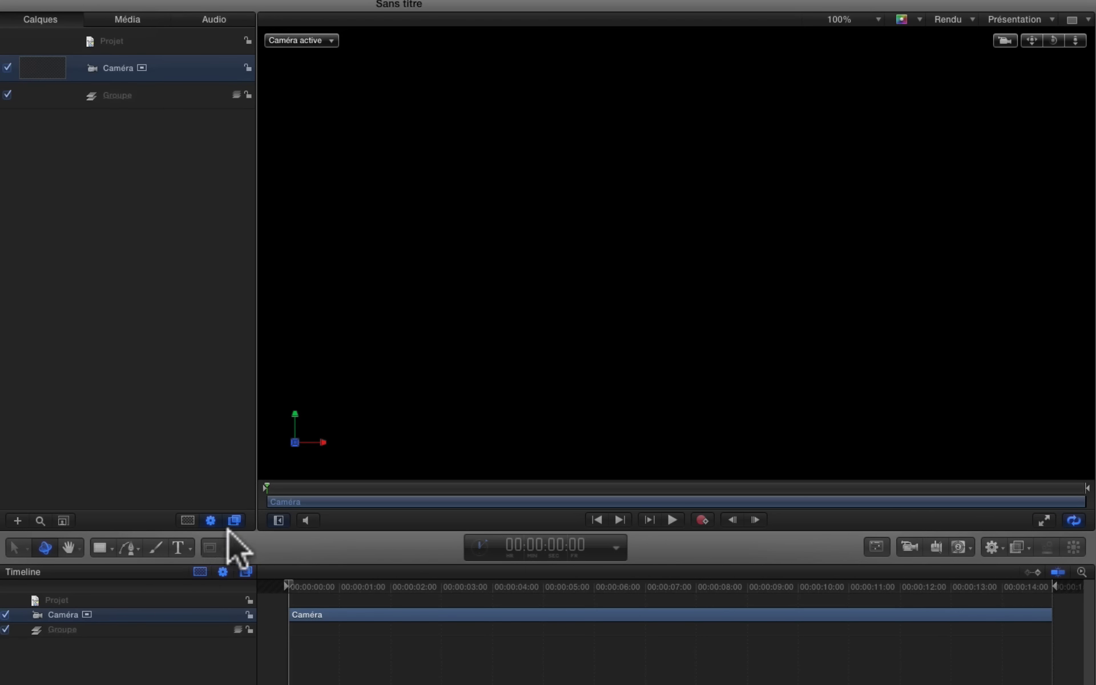
- Add the text "Eau" to the group near the middle of the canvas
{"action": "left_click", "coordinate": [136, 95]}
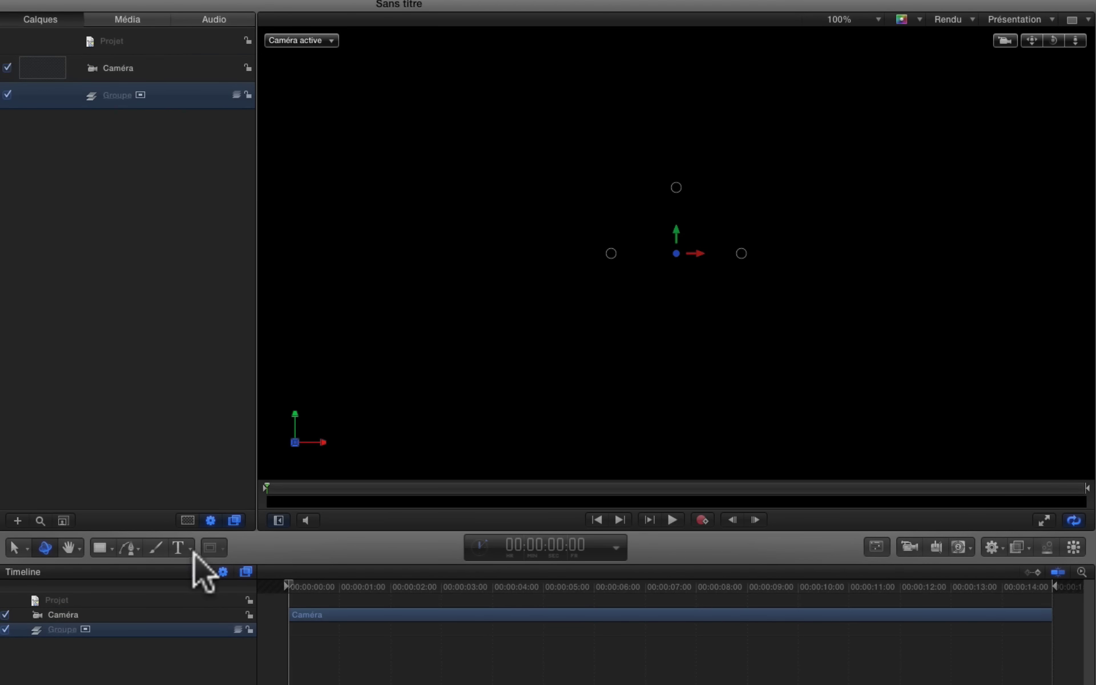
{"action": "left_click", "coordinate": [179, 548]}
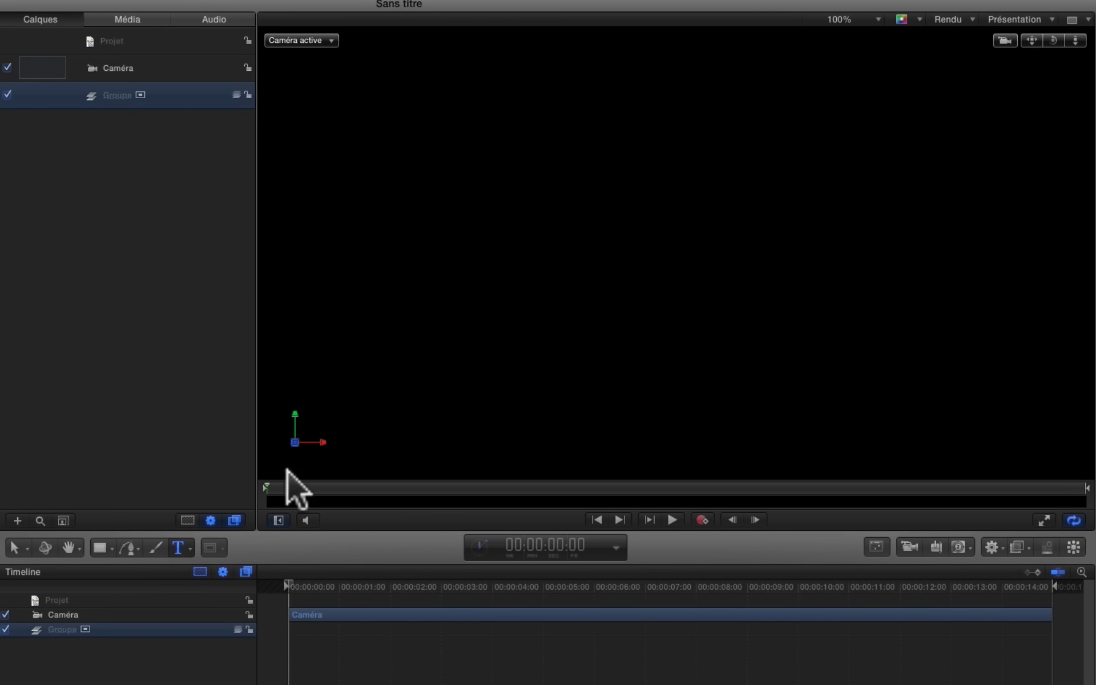
{"action": "left_click", "coordinate": [615, 234]}
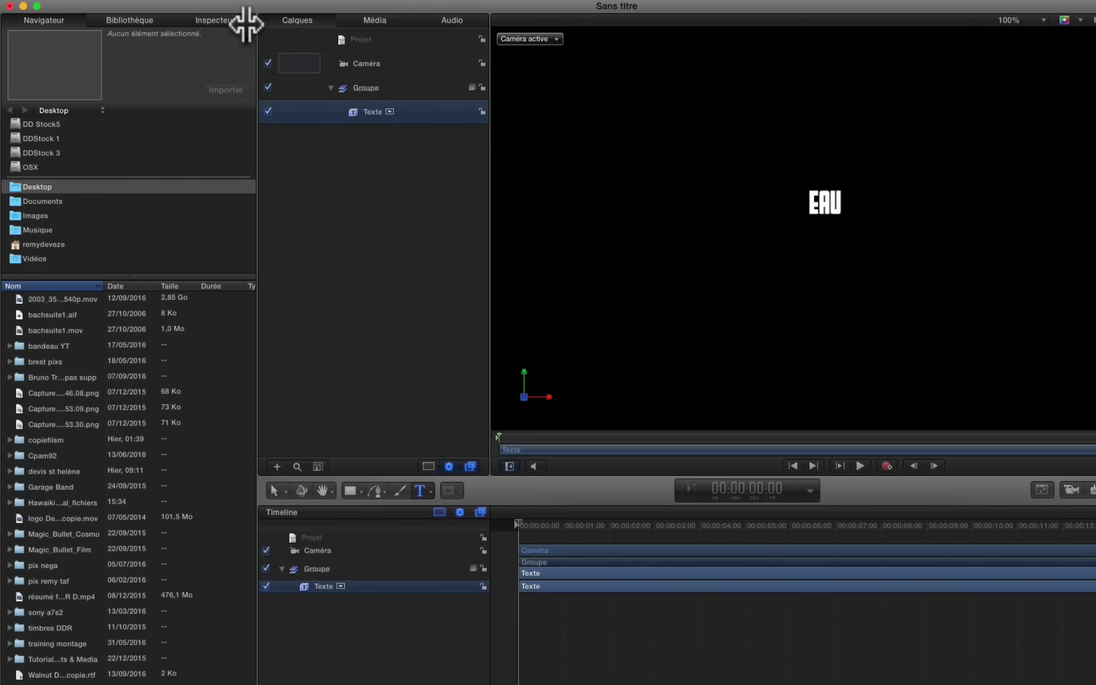
- Set the Eau text's horizontal alignment to centred in its format settings
{"action": "left_click", "coordinate": [220, 19]}
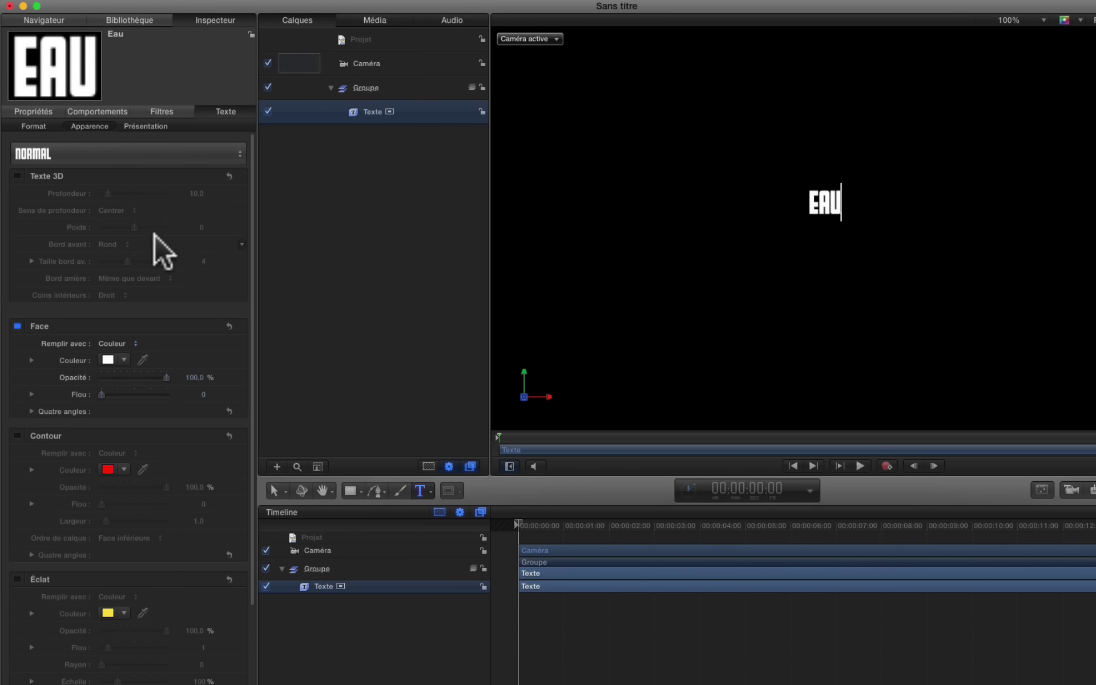
{"action": "left_click", "coordinate": [40, 109]}
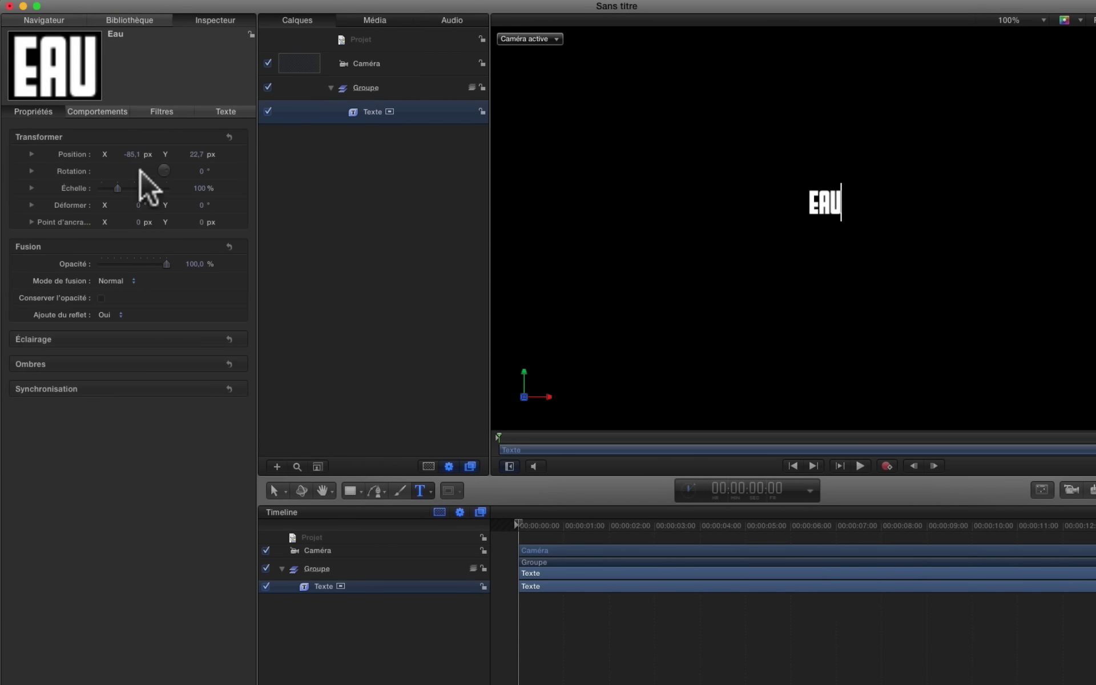
{"action": "left_click", "coordinate": [237, 111]}
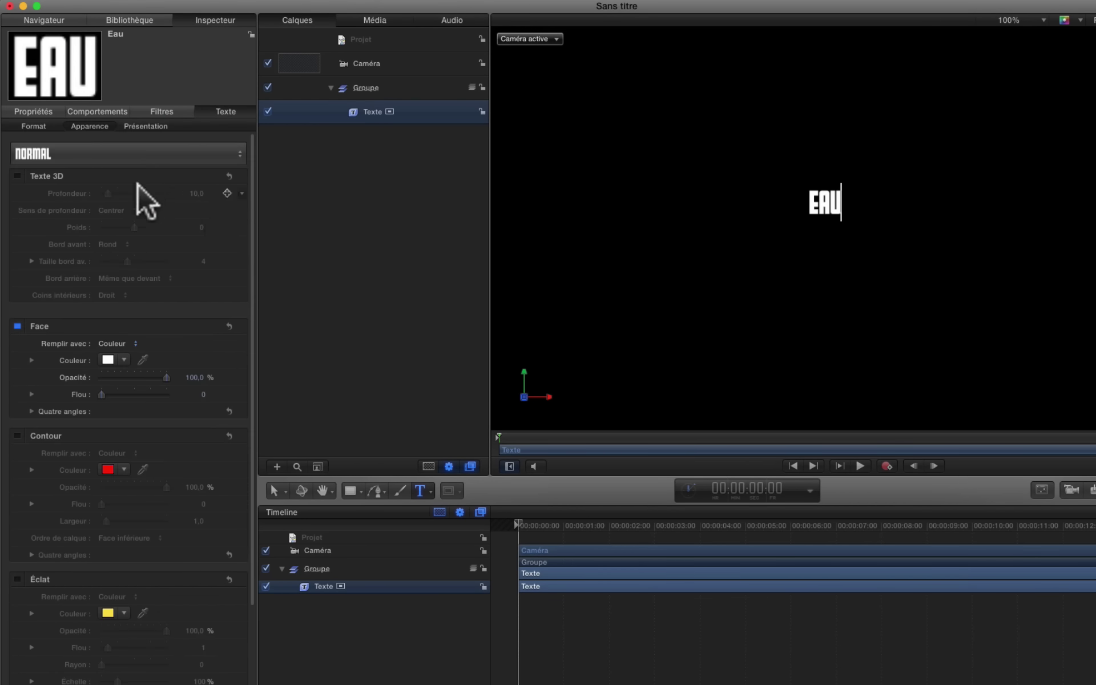
{"action": "left_click", "coordinate": [45, 125]}
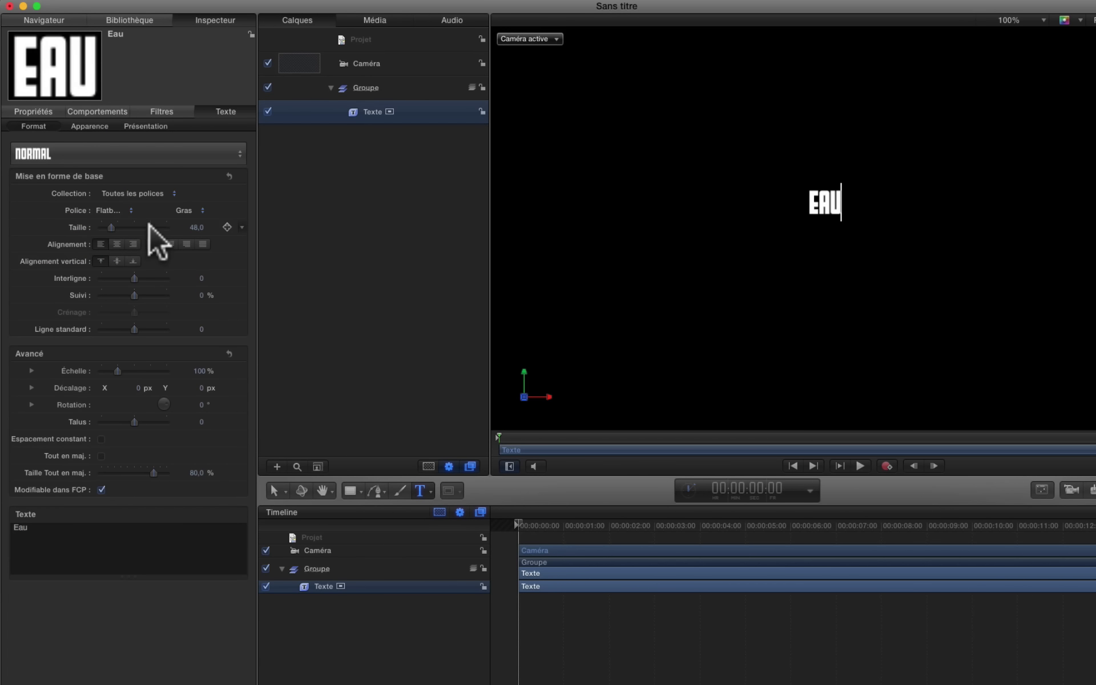
{"action": "left_click", "coordinate": [113, 243]}
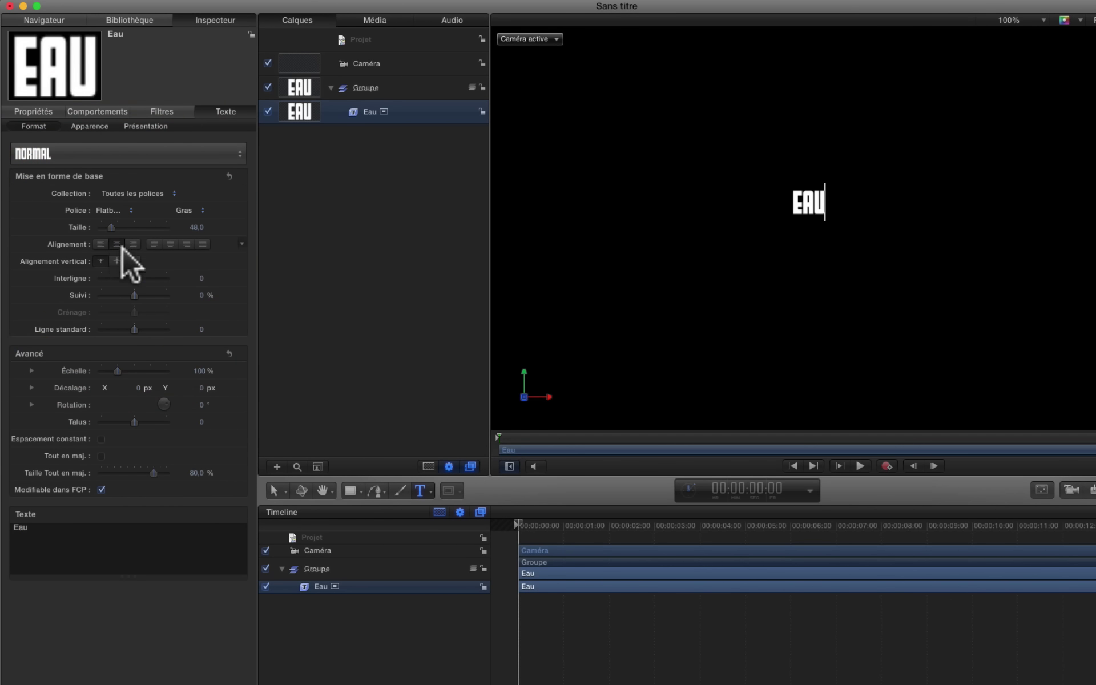
- Choose the Flatbush font for the Eau text and set its size to 1200
{"action": "left_click", "coordinate": [1020, 23]}
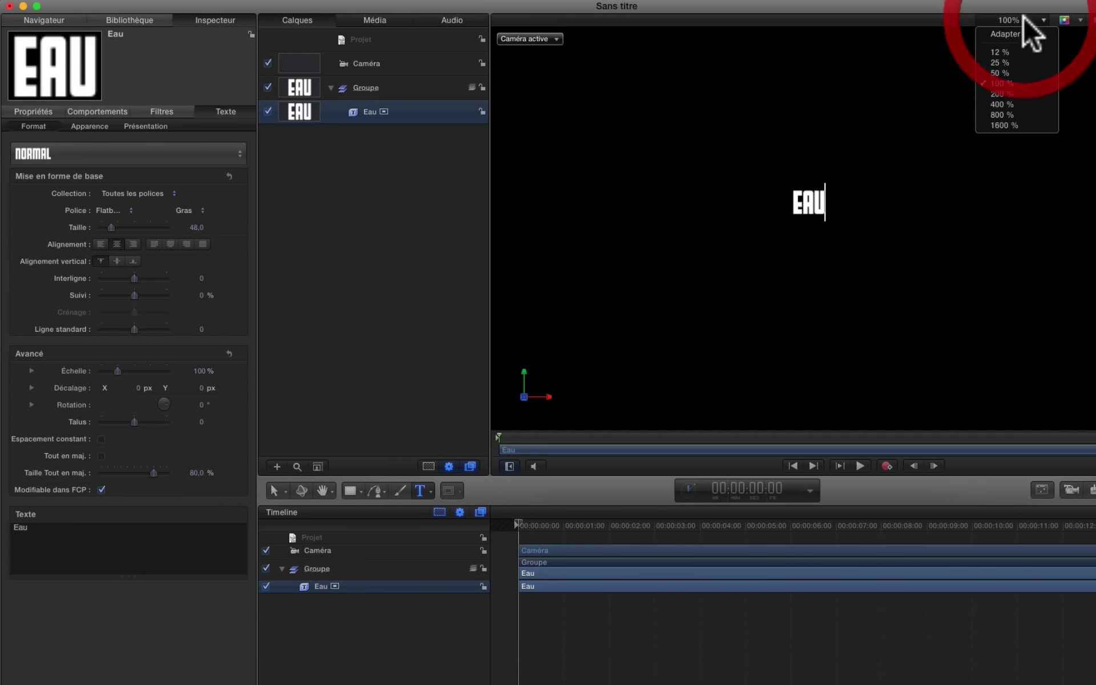
{"action": "left_click", "coordinate": [1021, 28]}
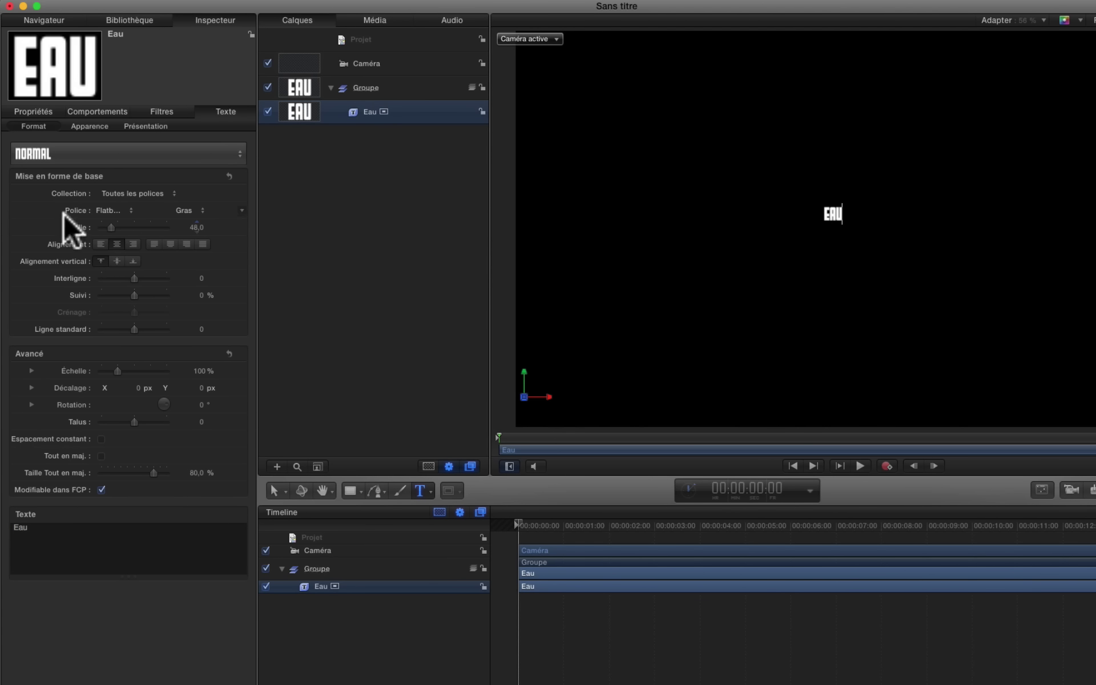
{"action": "left_click", "coordinate": [247, 226]}
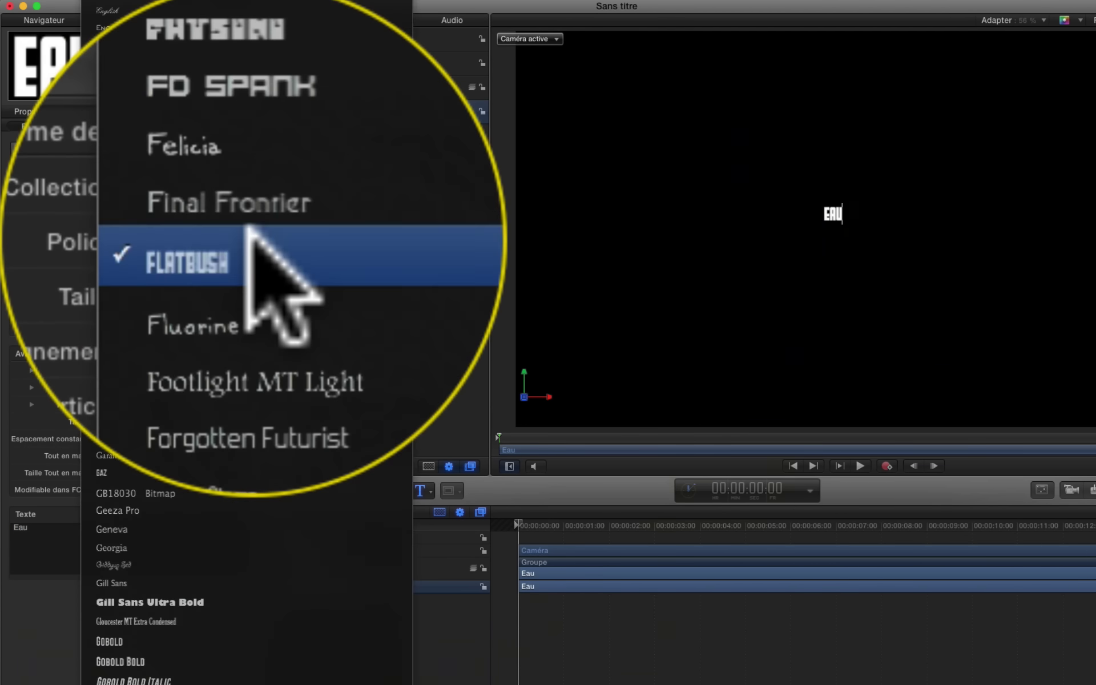
{"action": "left_click", "coordinate": [246, 226]}
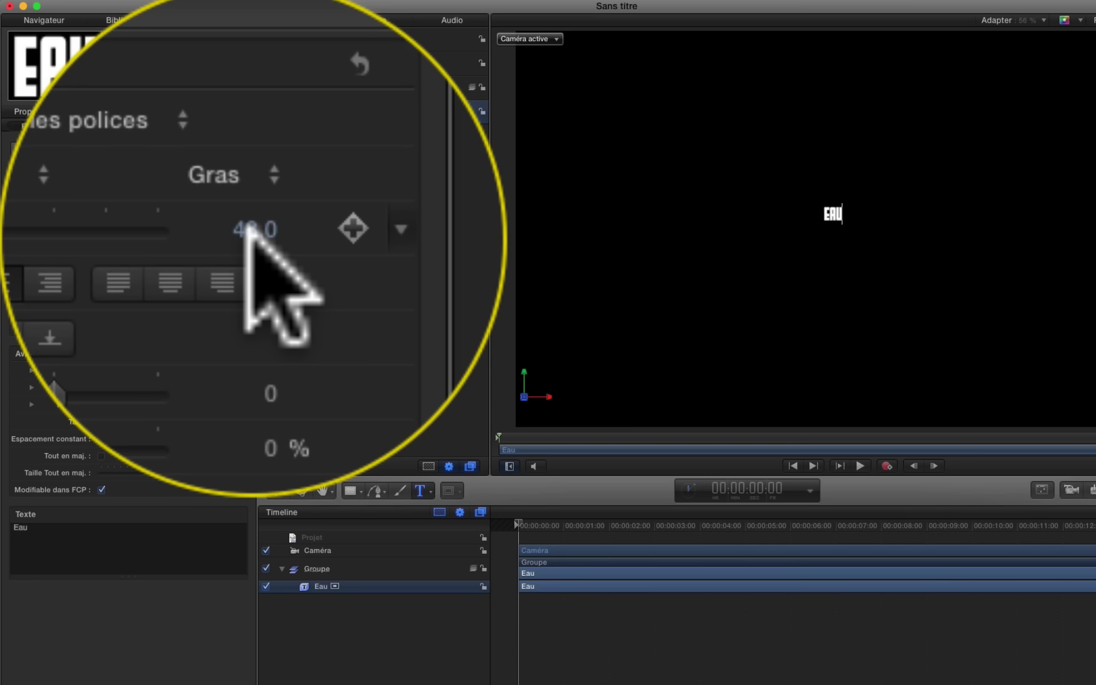
{"action": "left_click", "coordinate": [251, 228]}
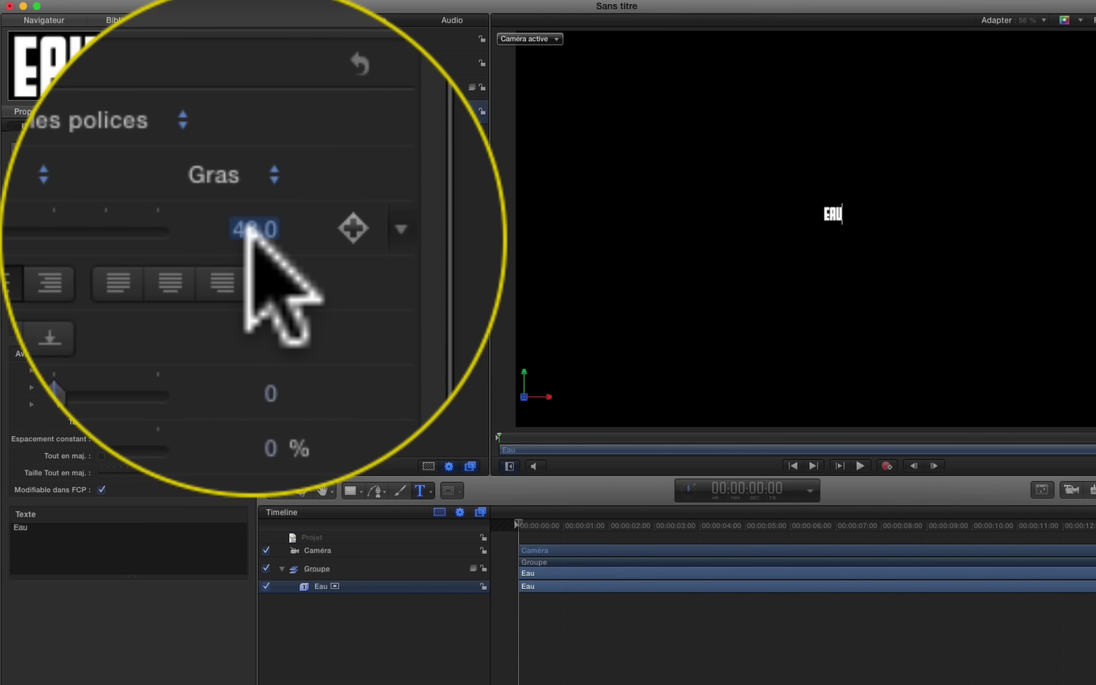
{"action": "type", "text": "1200"}
{"action": "key", "text": "Return"}
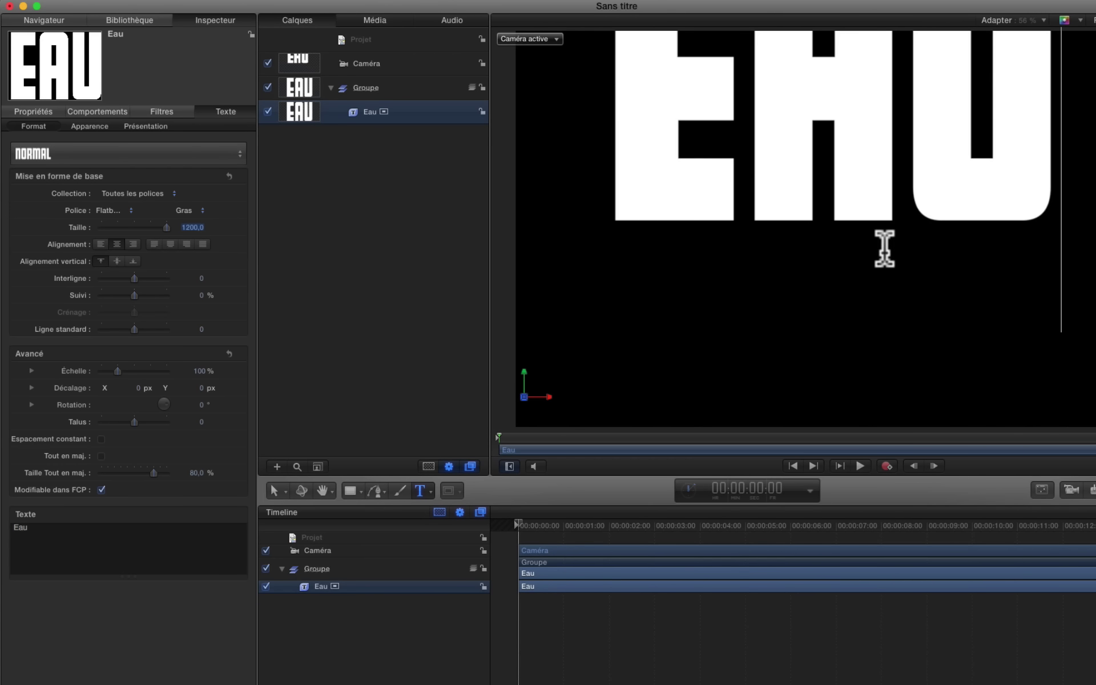
- Move the enlarged Eau text down with the selection tool so all three letters fit inside the frame
{"action": "left_click", "coordinate": [426, 103]}
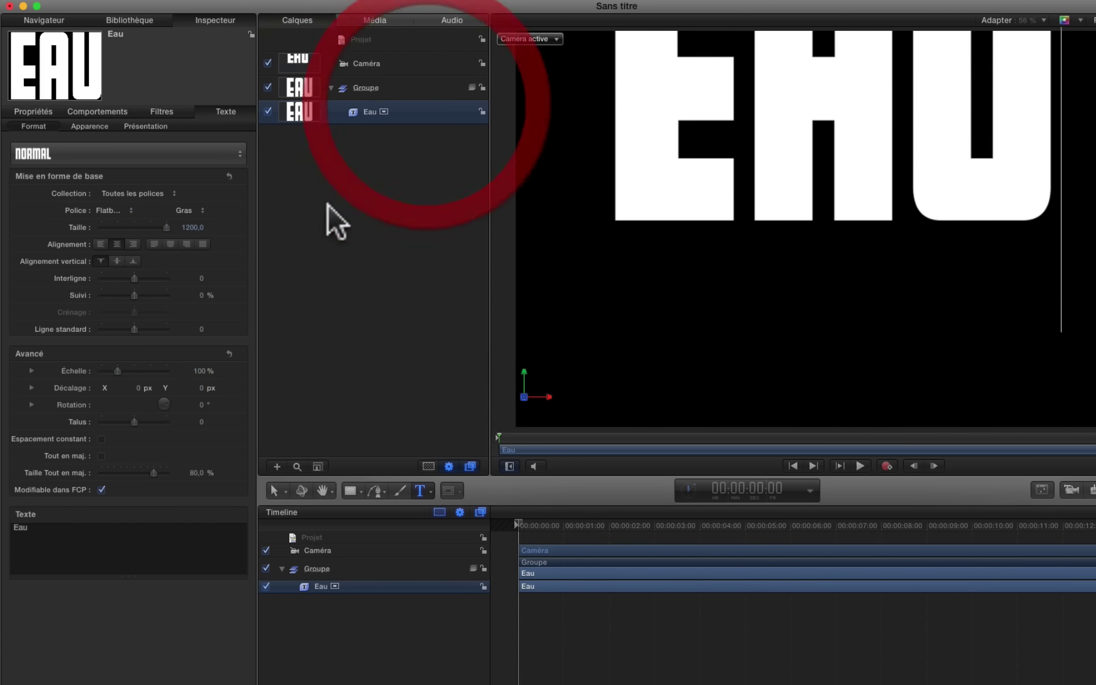
{"action": "left_click", "coordinate": [275, 491]}
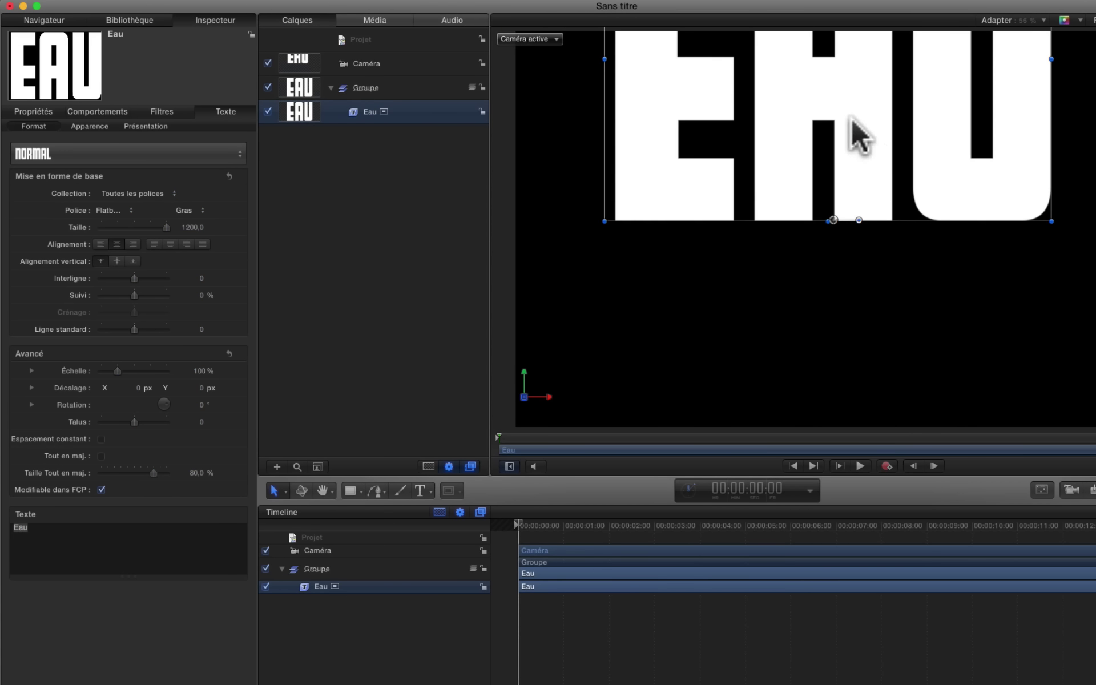
{"action": "left_click_drag", "start_coordinate": [853, 120], "coordinate": [897, 276]}
{"action": "left_click_drag", "start_coordinate": [712, 312], "coordinate": [693, 298]}
- Show the rulers and place a horizontal guide across the middle of the canvas
{"action": "left_click", "coordinate": [1052, 26]}
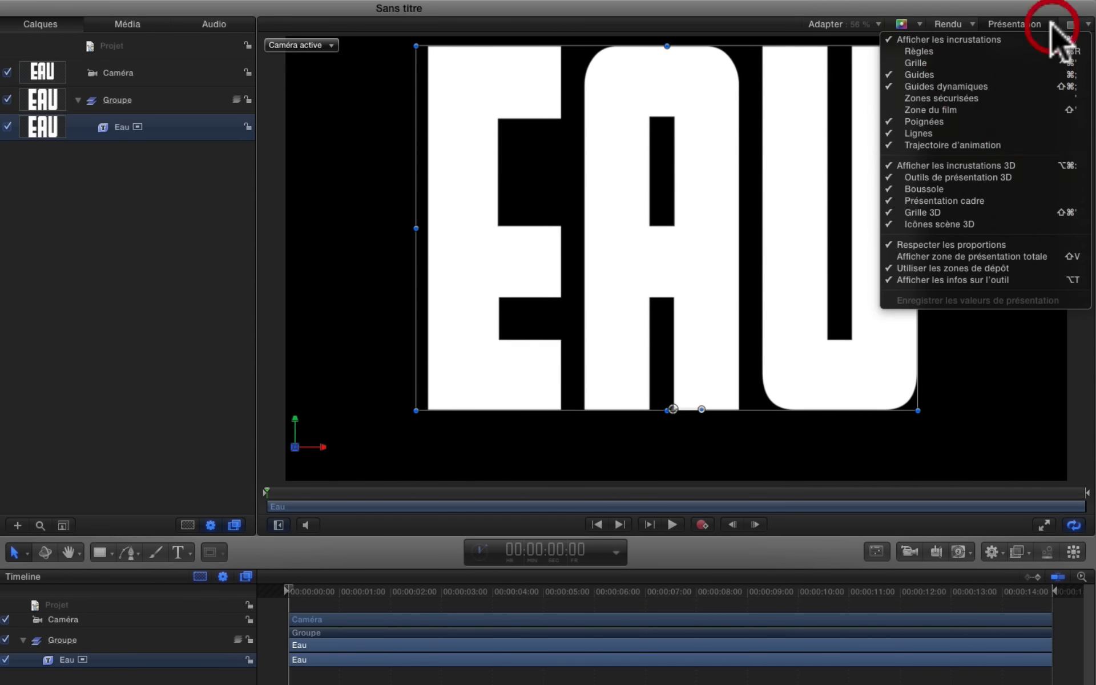
{"action": "left_click", "coordinate": [1011, 53]}
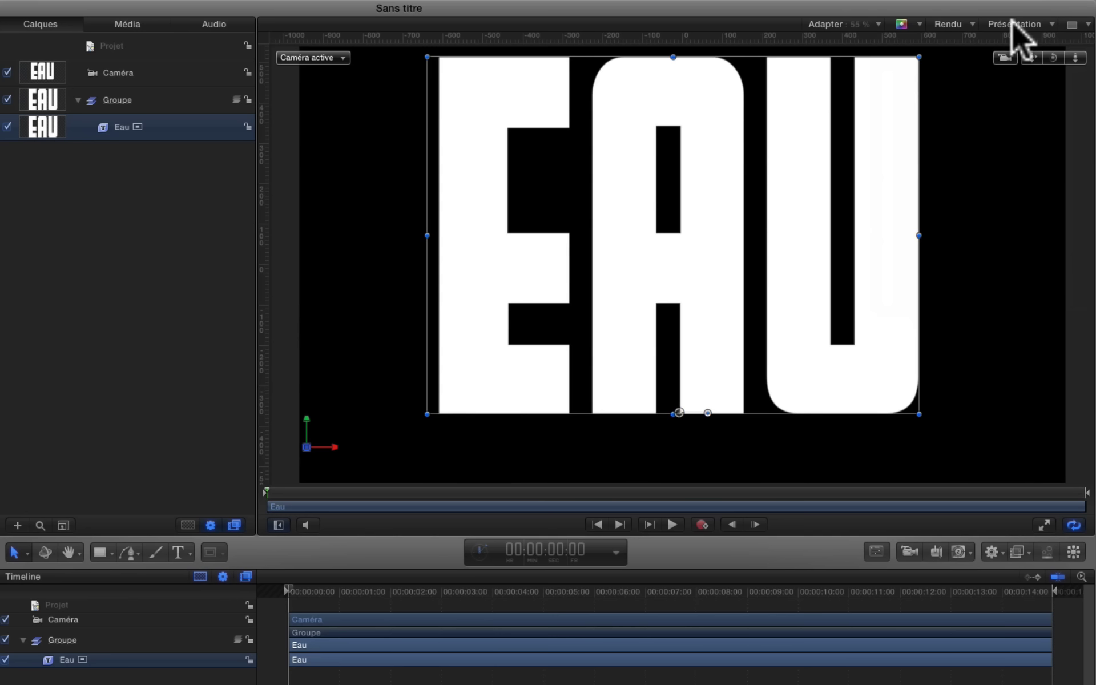
{"action": "left_click", "coordinate": [1010, 24]}
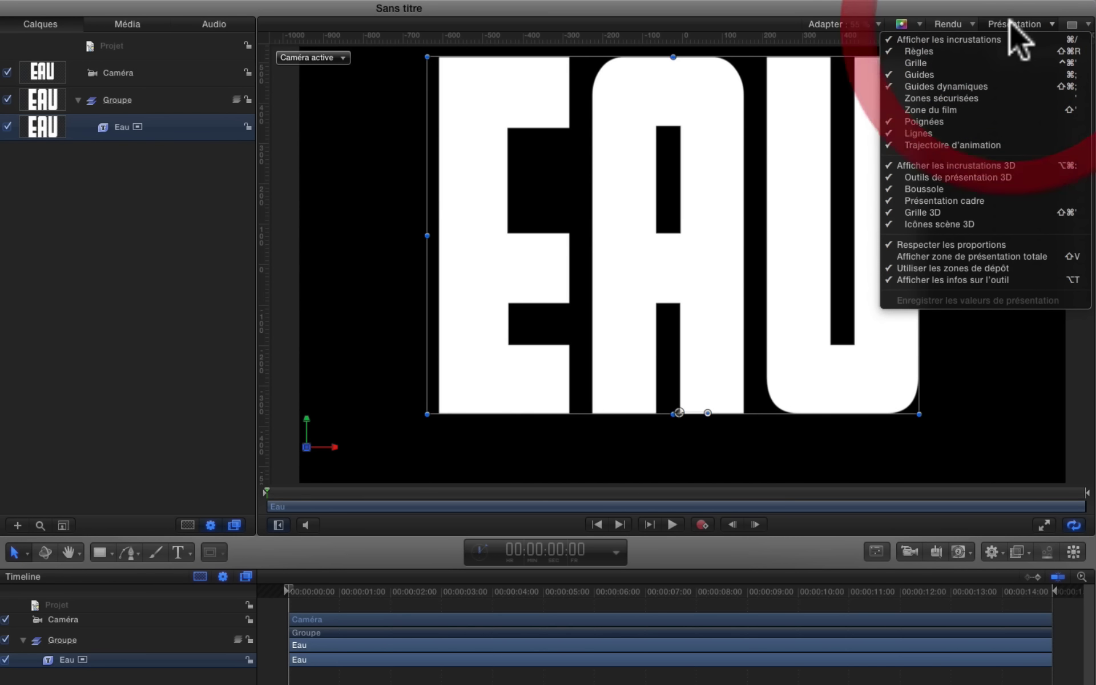
{"action": "left_click", "coordinate": [628, 34]}
{"action": "left_click", "coordinate": [639, 36]}
{"action": "mouse_move", "coordinate": [639, 39]}
{"action": "left_mouse_down"}
{"action": "mouse_move", "coordinate": [632, 123]}
{"action": "mouse_move", "coordinate": [601, 174]}
{"action": "mouse_move", "coordinate": [588, 263]}
{"action": "left_mouse_up"}
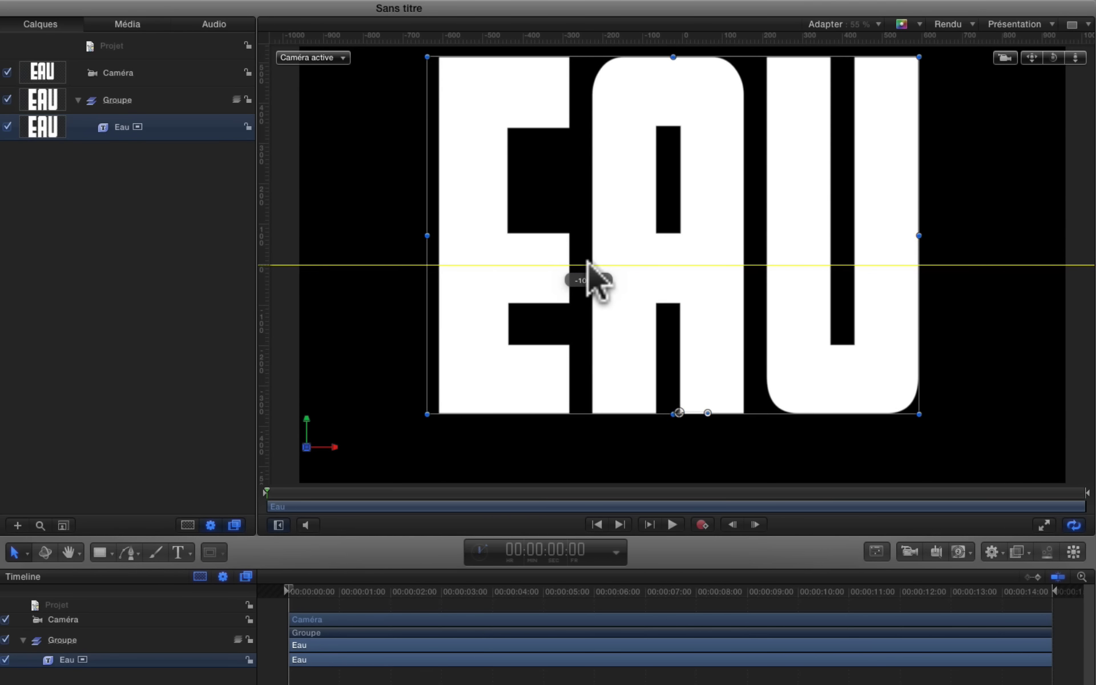
{"action": "left_click", "coordinate": [588, 263]}
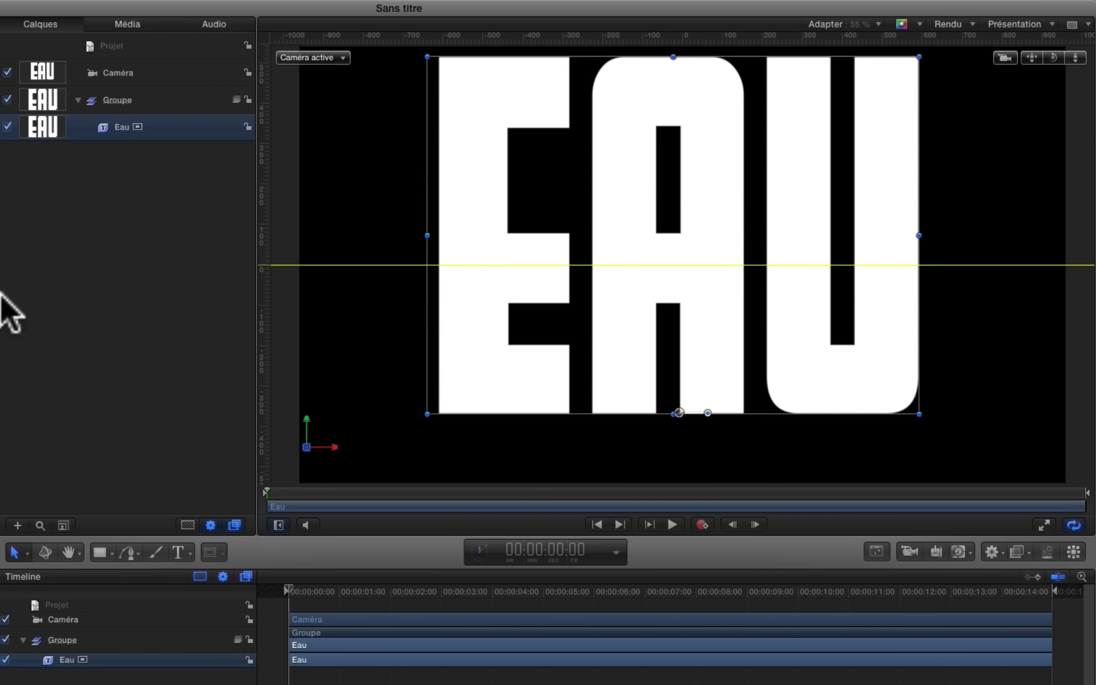
- Align the vertical middle of the Eau text with the horizontal guide, and hide the rulers and guides
{"action": "left_click_drag", "start_coordinate": [690, 150], "coordinate": [691, 180]}
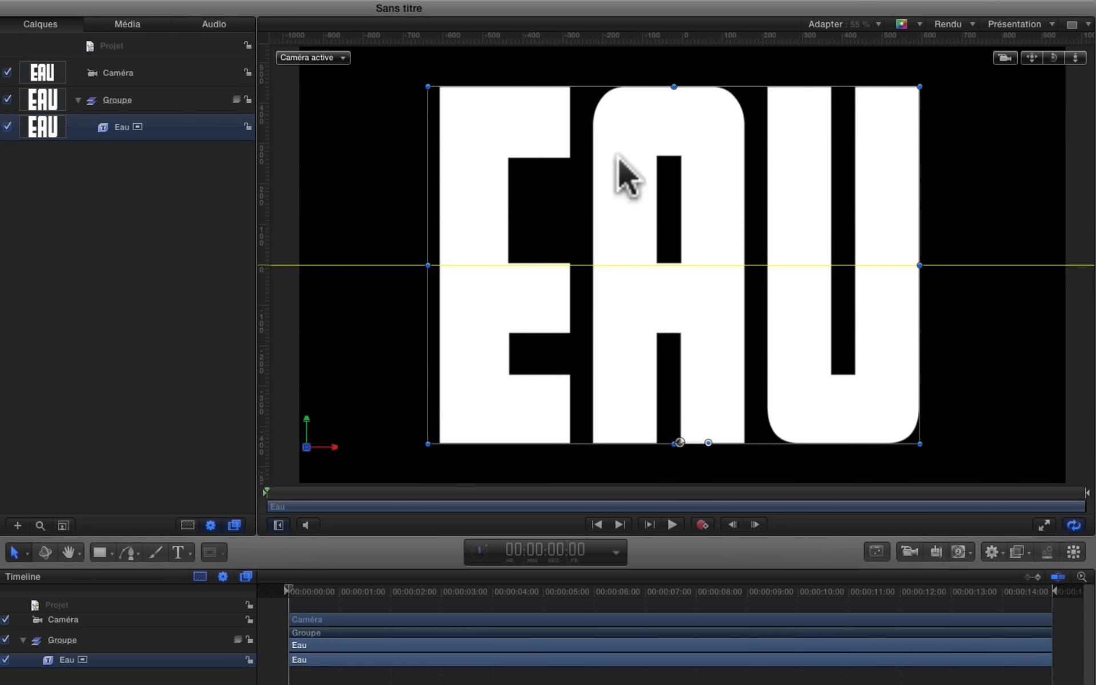
{"action": "left_click", "coordinate": [972, 22]}
{"action": "left_click", "coordinate": [974, 26]}
{"action": "left_click", "coordinate": [1038, 24]}
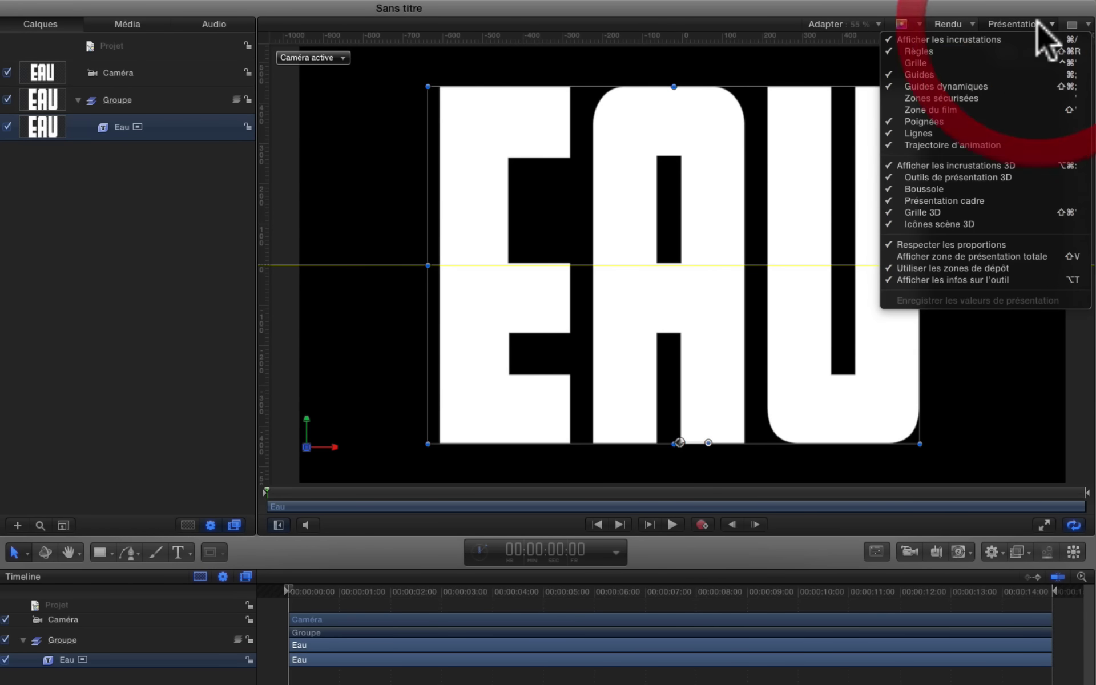
{"action": "left_click", "coordinate": [992, 52]}
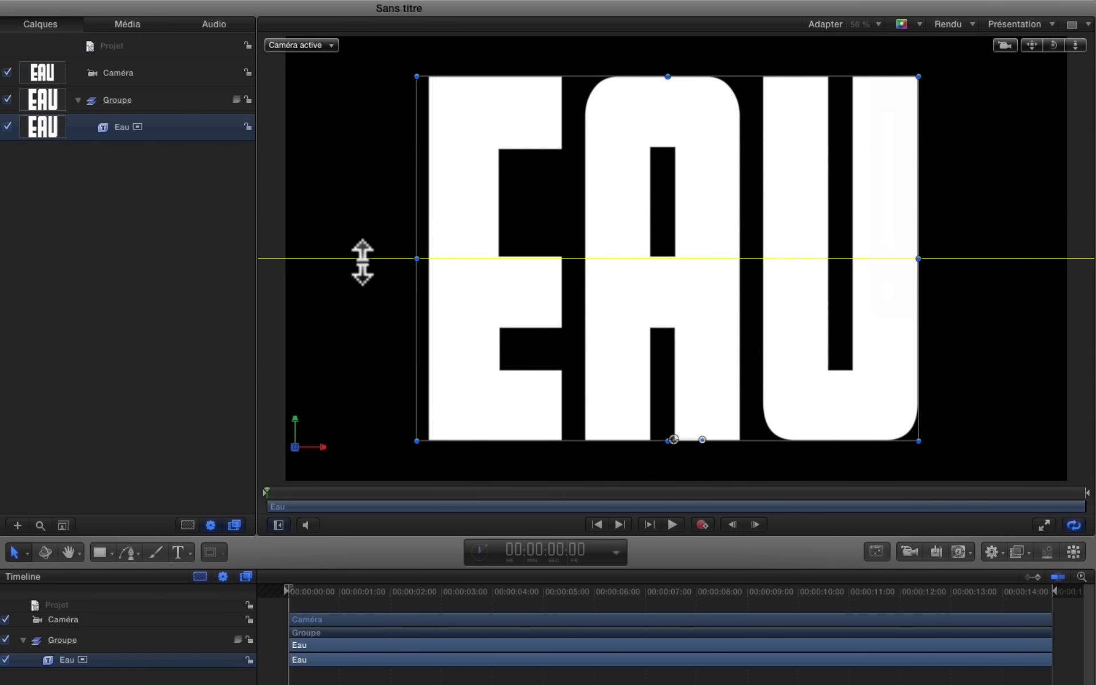
{"action": "left_click", "coordinate": [1009, 24]}
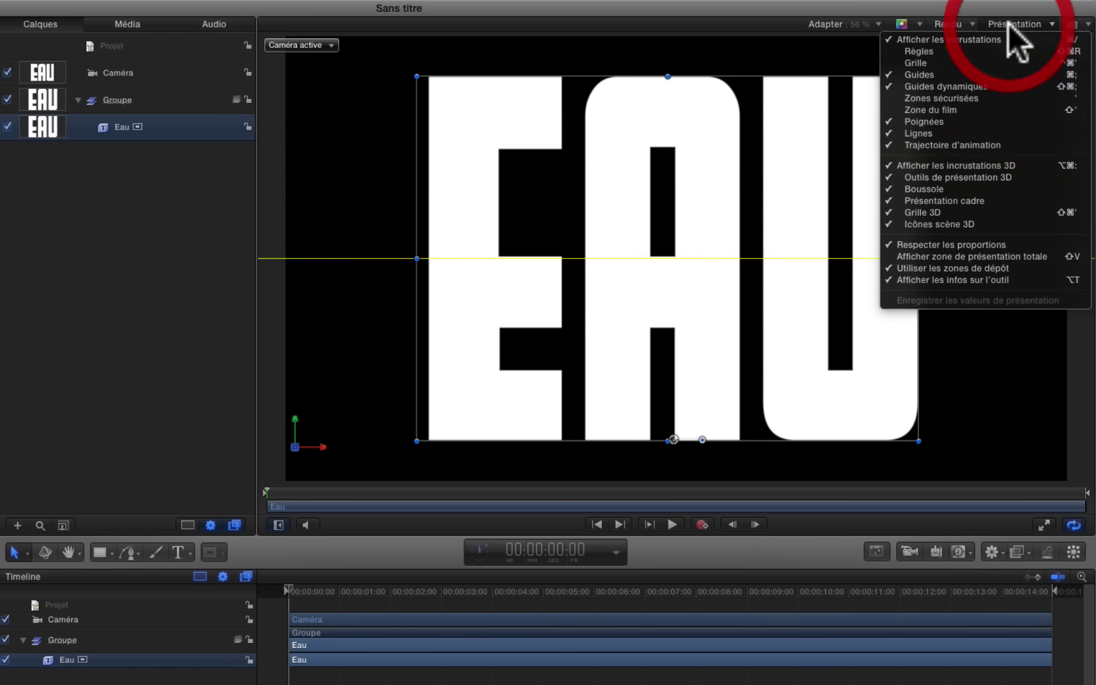
{"action": "left_click", "coordinate": [963, 77]}
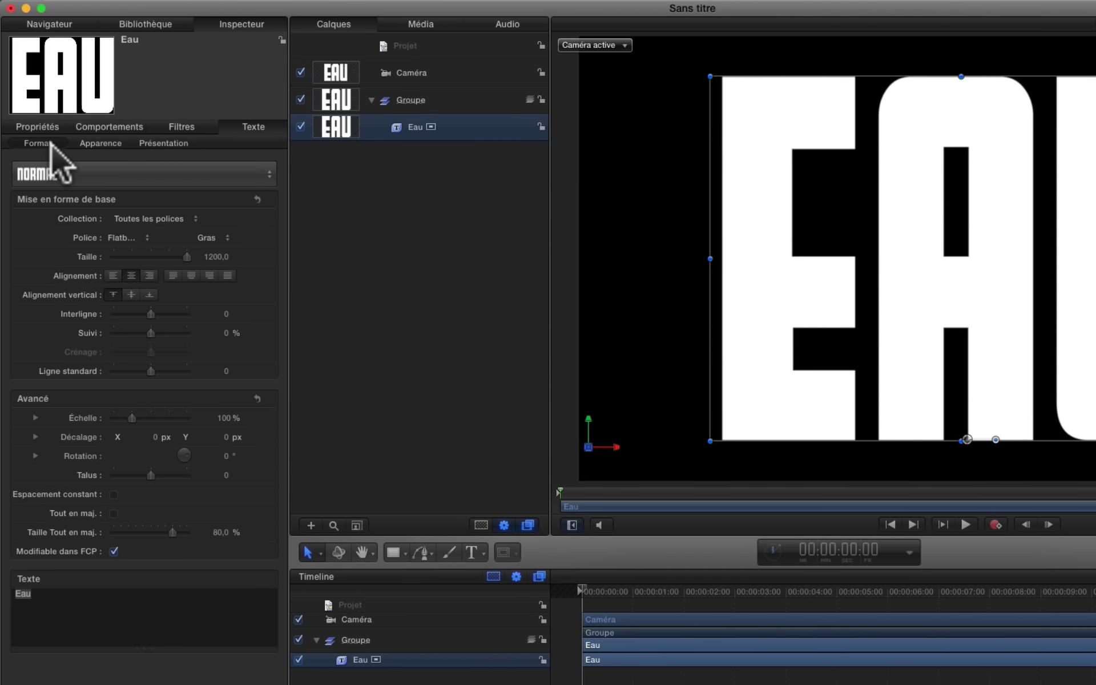
- Centre the Eau text horizontally by setting its X position to 0 px
{"action": "left_click", "coordinate": [43, 127]}
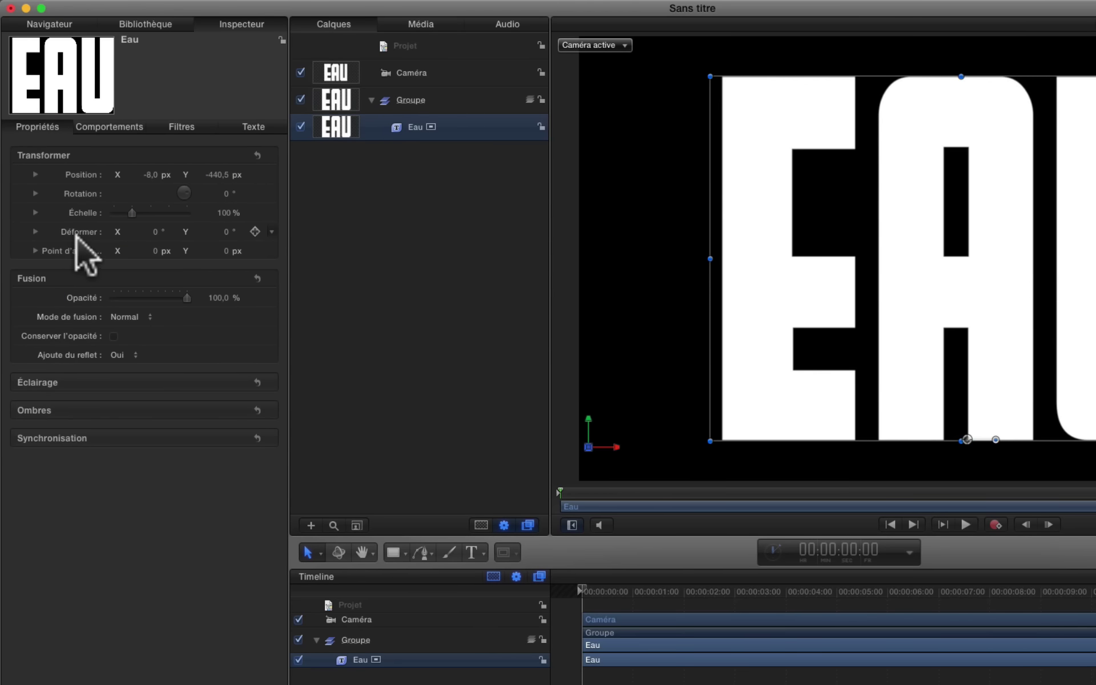
{"action": "left_click", "coordinate": [152, 174]}
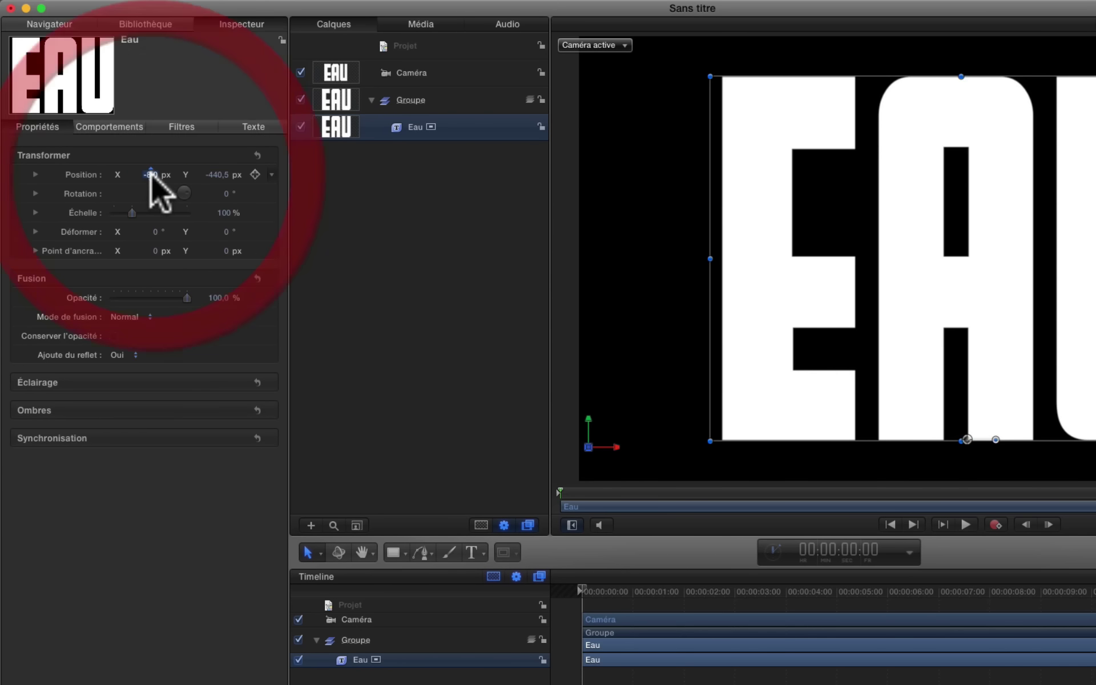
{"action": "type", "text": "0"}
{"action": "key", "text": "Return"}
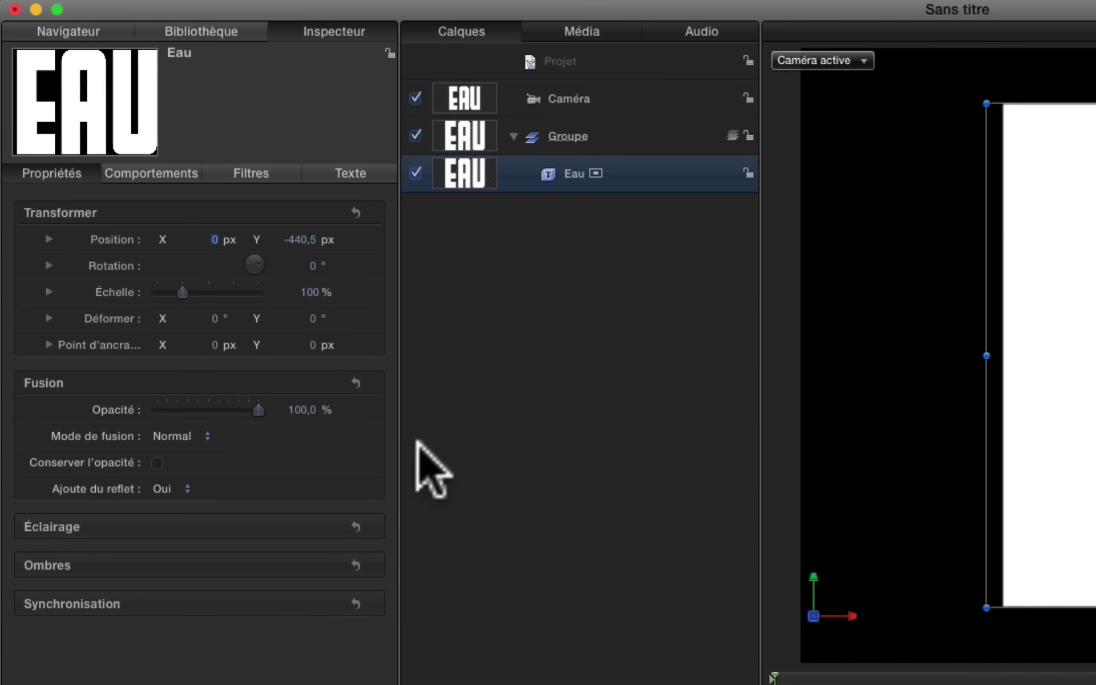
- Turn the Eau text into 3D text (Texte 3D) with a depth of 50
{"action": "mouse_move", "coordinate": [82, 102]}
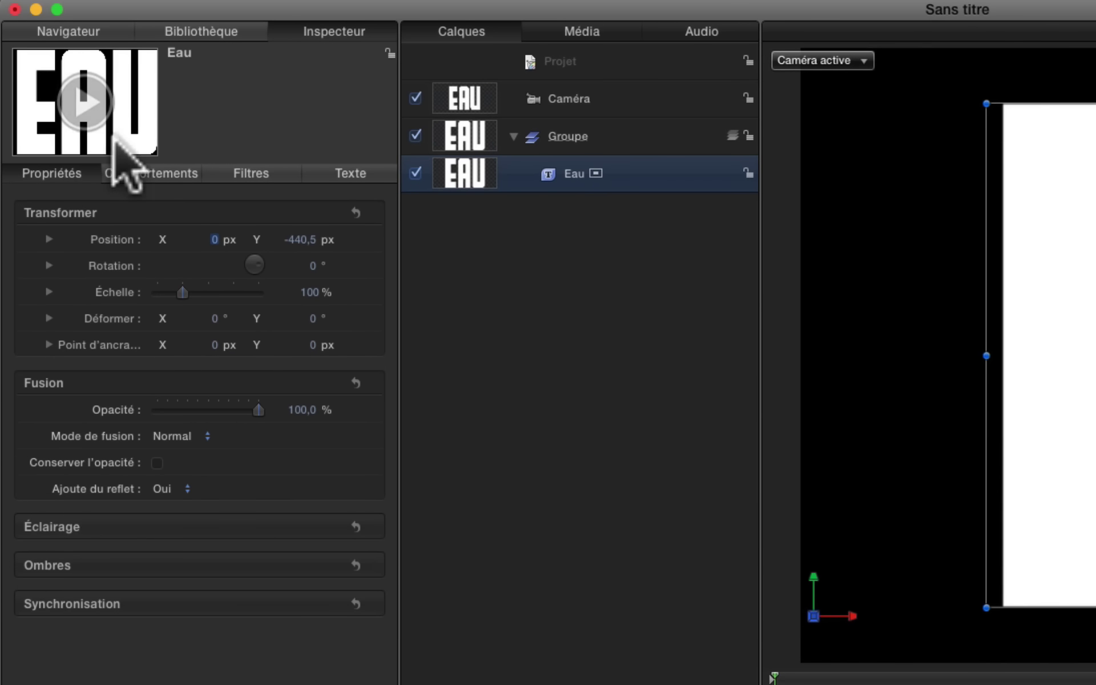
{"action": "left_click", "coordinate": [338, 168]}
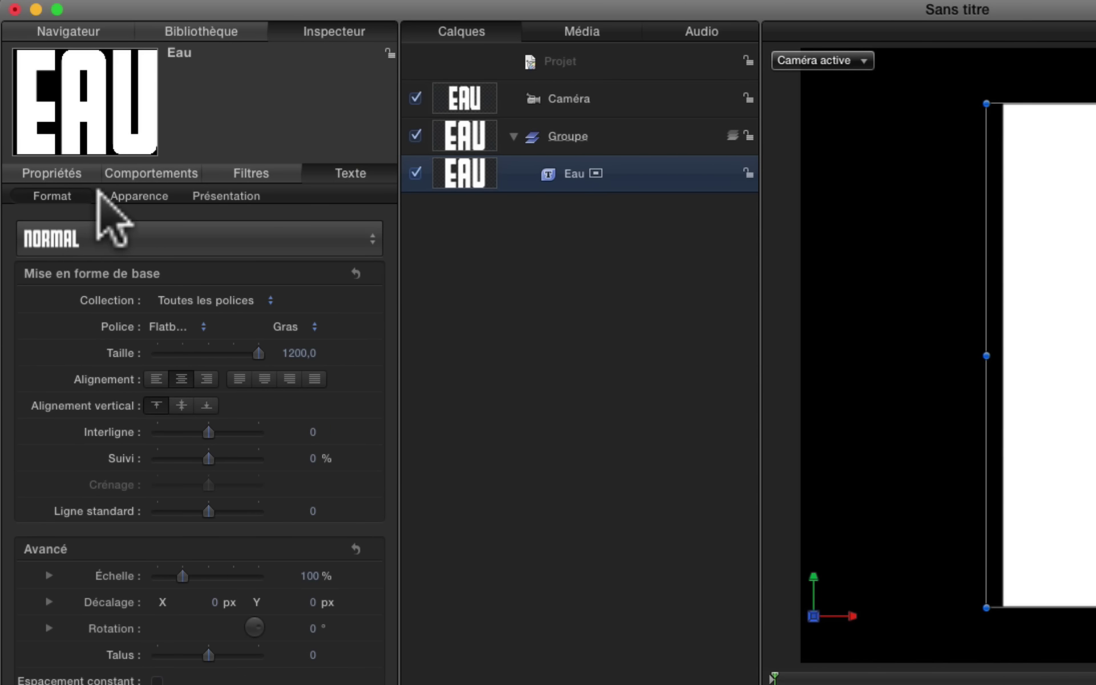
{"action": "left_click", "coordinate": [112, 194]}
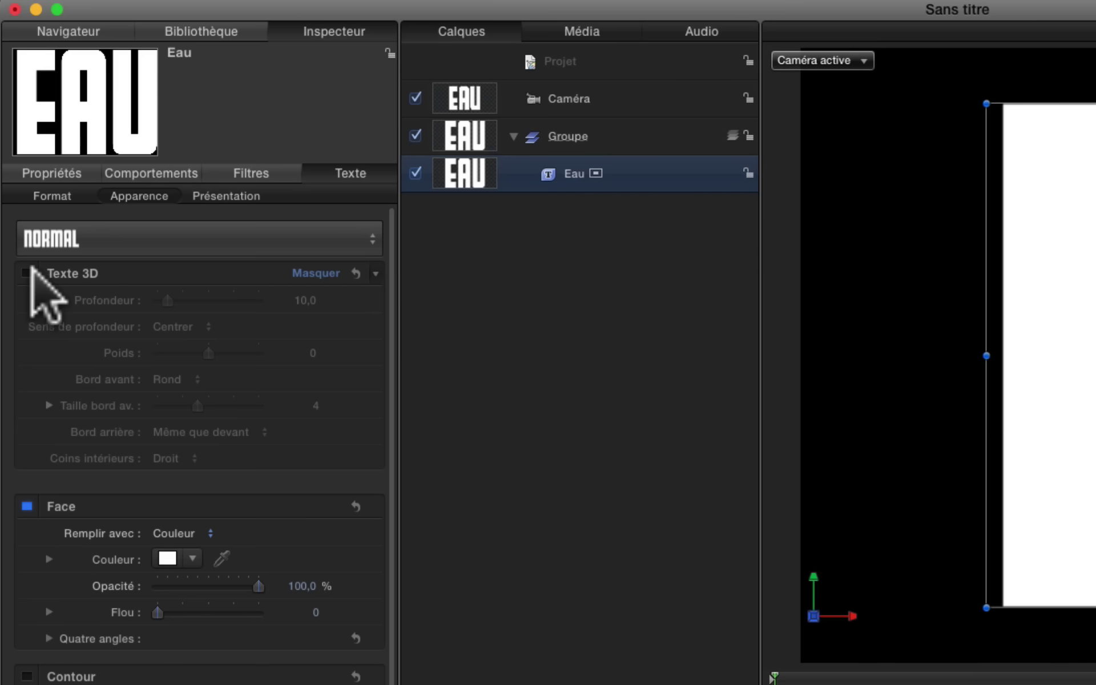
{"action": "left_click", "coordinate": [26, 272]}
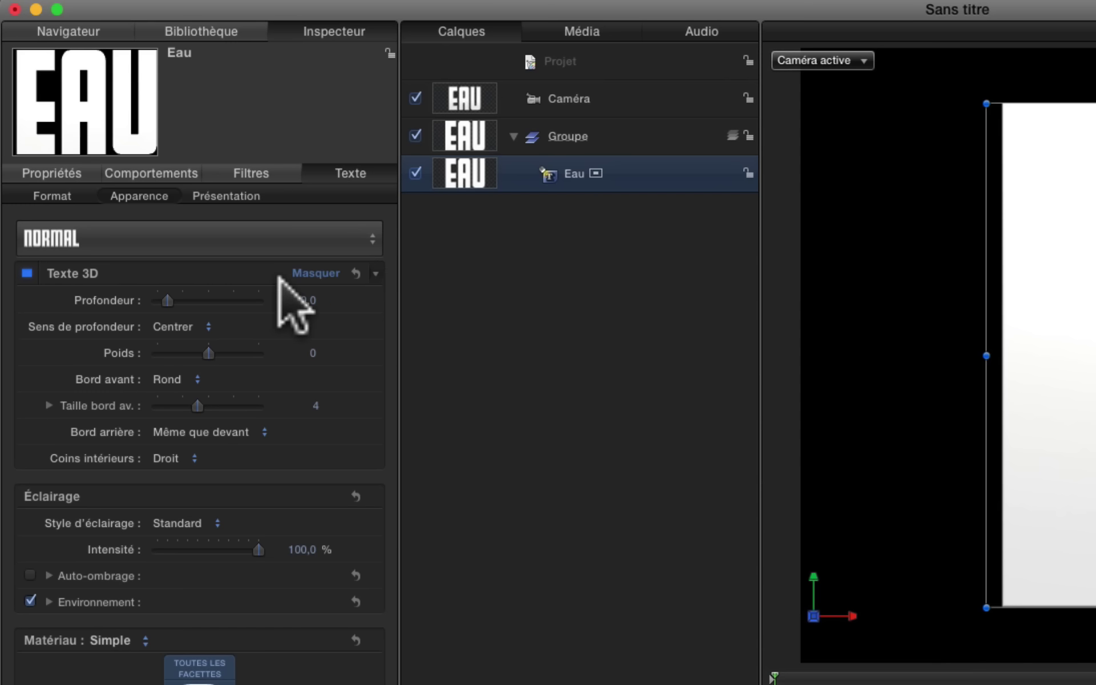
{"action": "left_click", "coordinate": [298, 299]}
{"action": "type", "text": "50"}
{"action": "key", "text": "Return"}
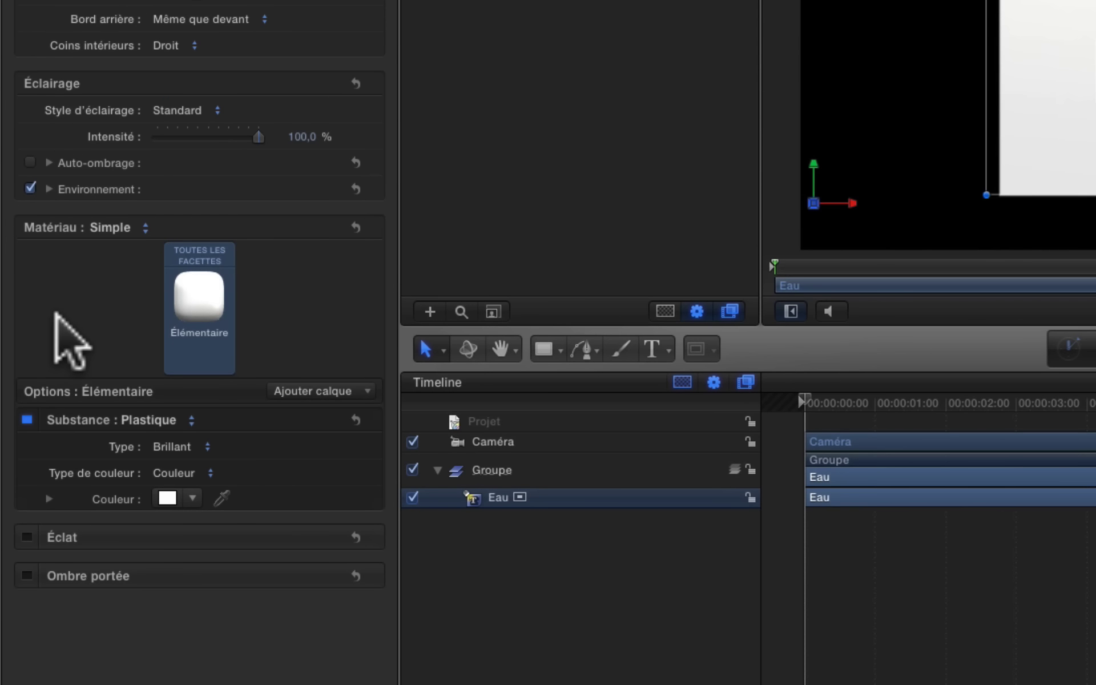
- Change the text material's substance to Générique, with opacity 25% and luminosity 0%
{"action": "left_click", "coordinate": [171, 431]}
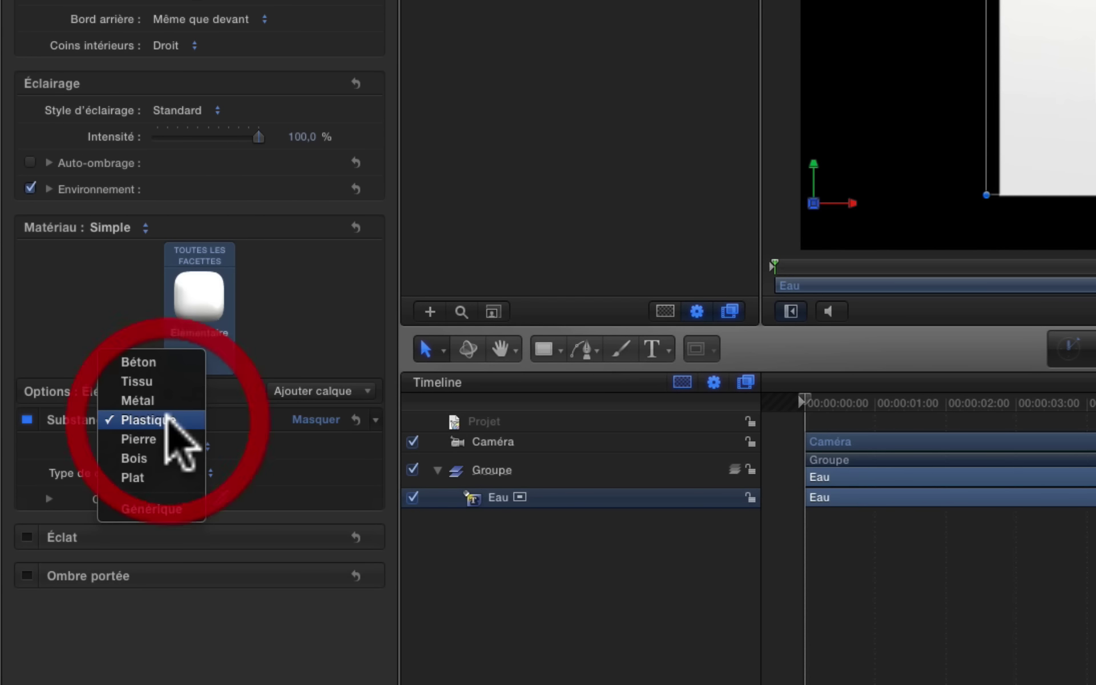
{"action": "left_click", "coordinate": [174, 510]}
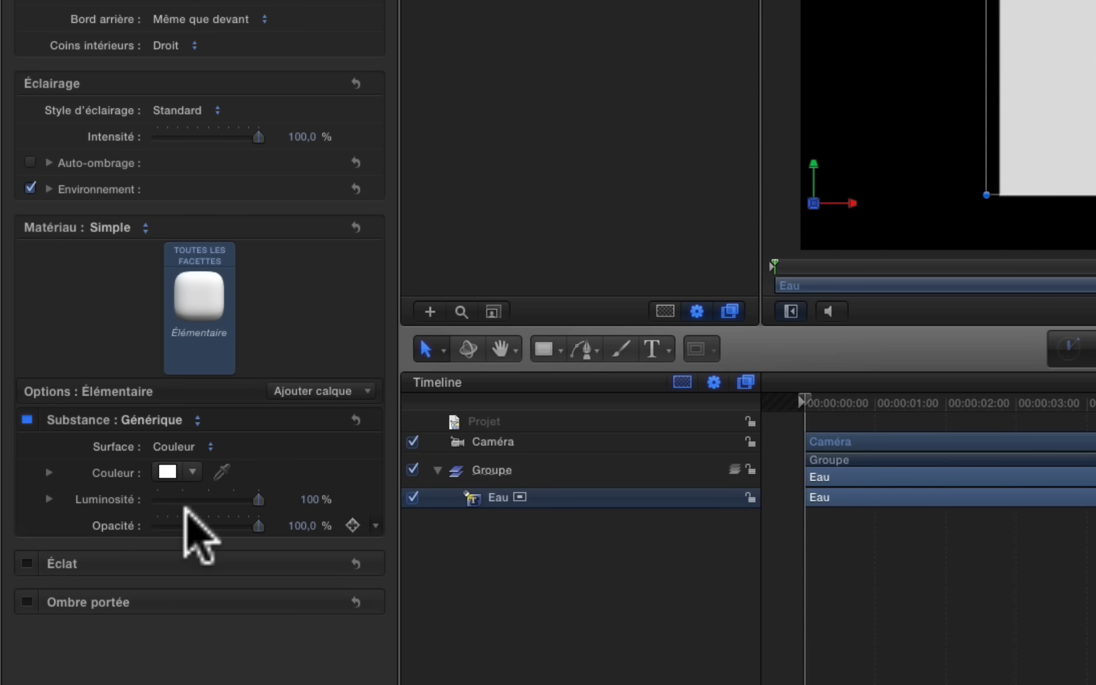
{"action": "double_click", "coordinate": [302, 526]}
{"action": "type", "text": "25"}
{"action": "key", "text": "Return"}
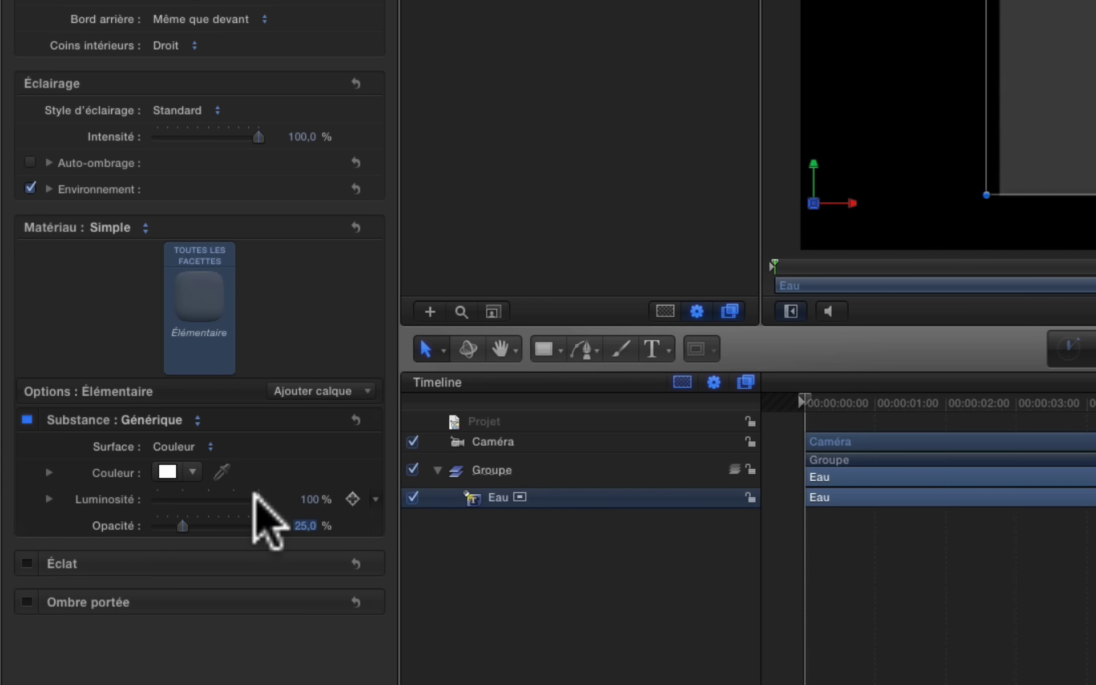
{"action": "left_click_drag", "start_coordinate": [255, 499], "coordinate": [62, 496]}
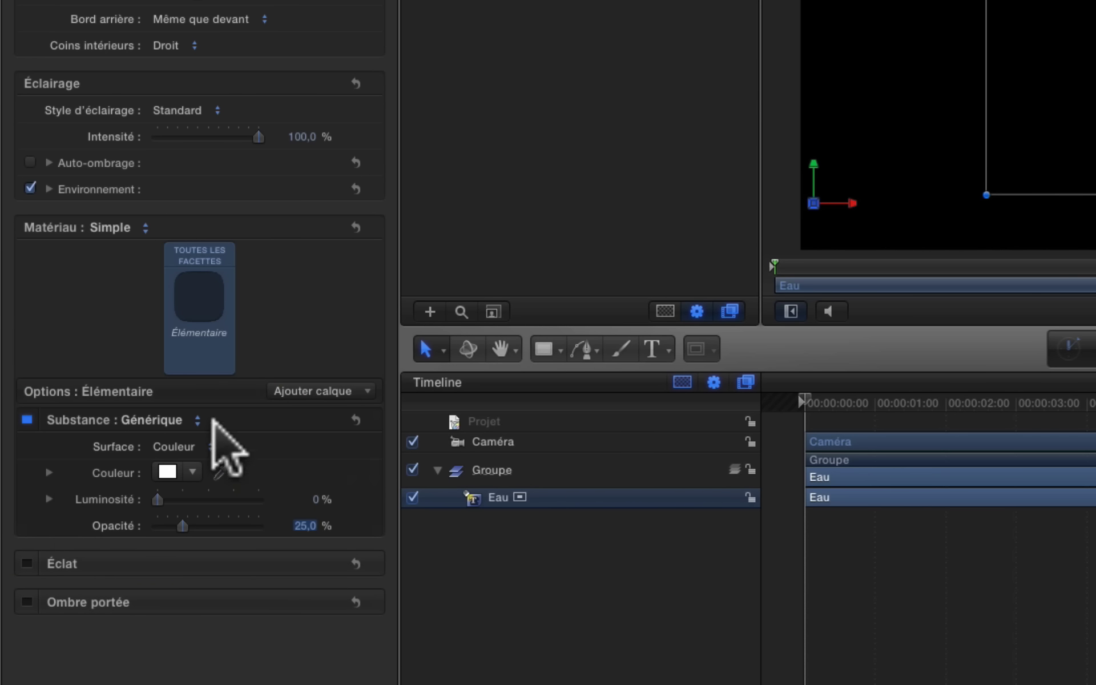
- Add a Spéculaire personnalisé finish to the text material, with intensity 200% and shininess (Brillance) 100%
{"action": "mouse_move", "coordinate": [143, 381]}
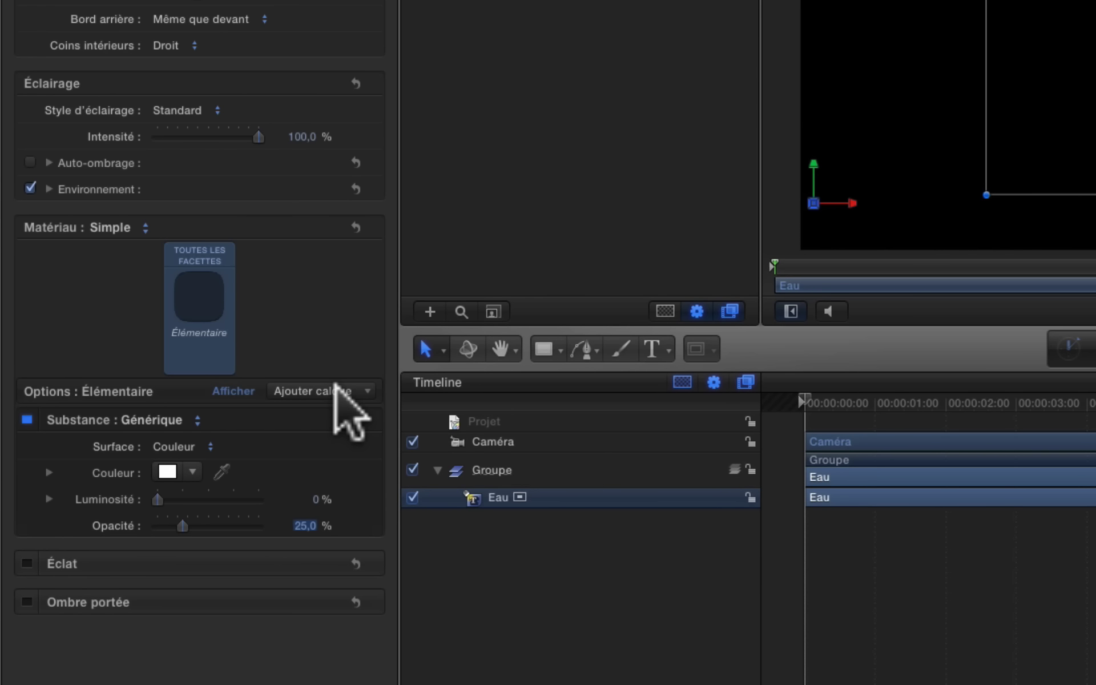
{"action": "left_click", "coordinate": [336, 388]}
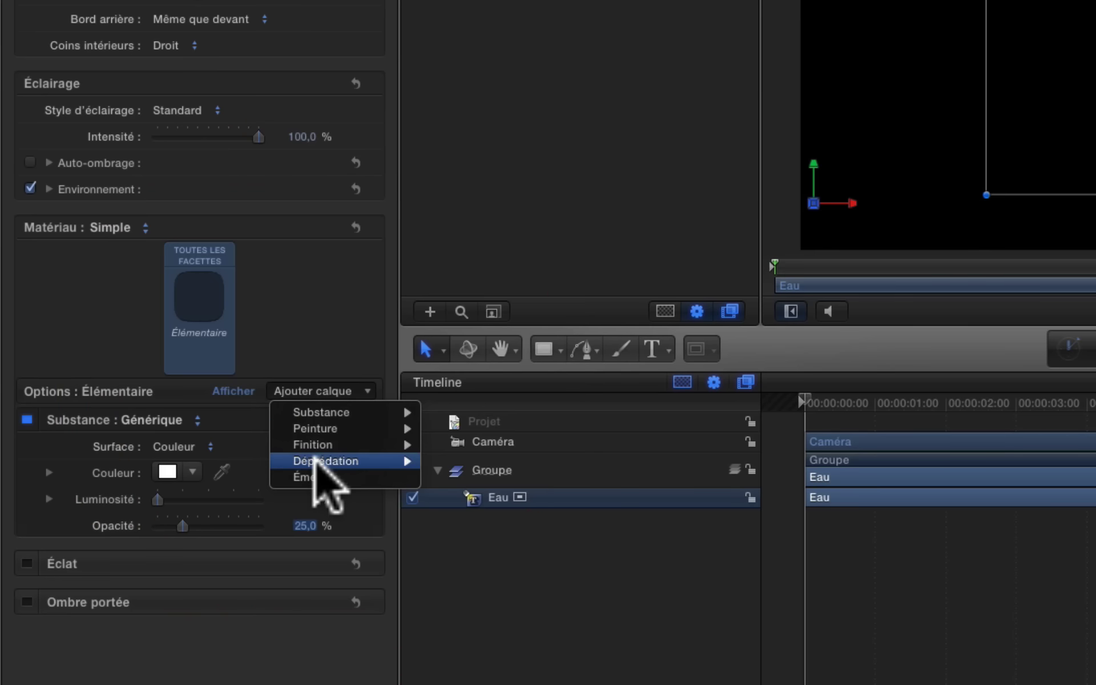
{"action": "mouse_move", "coordinate": [317, 445]}
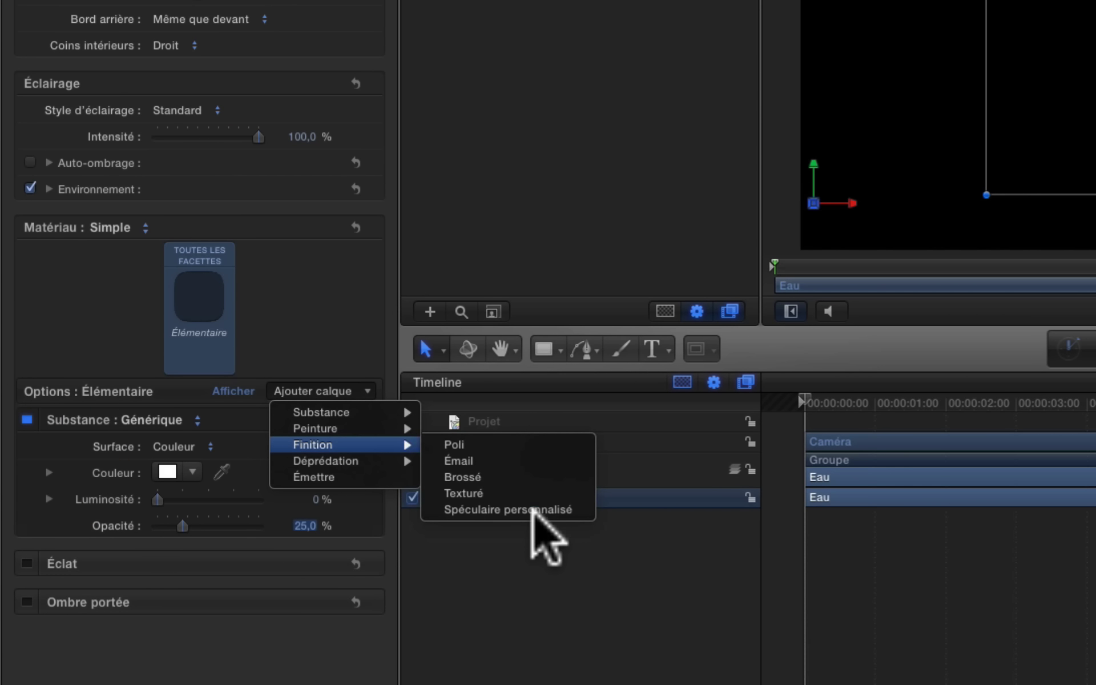
{"action": "left_click", "coordinate": [531, 508]}
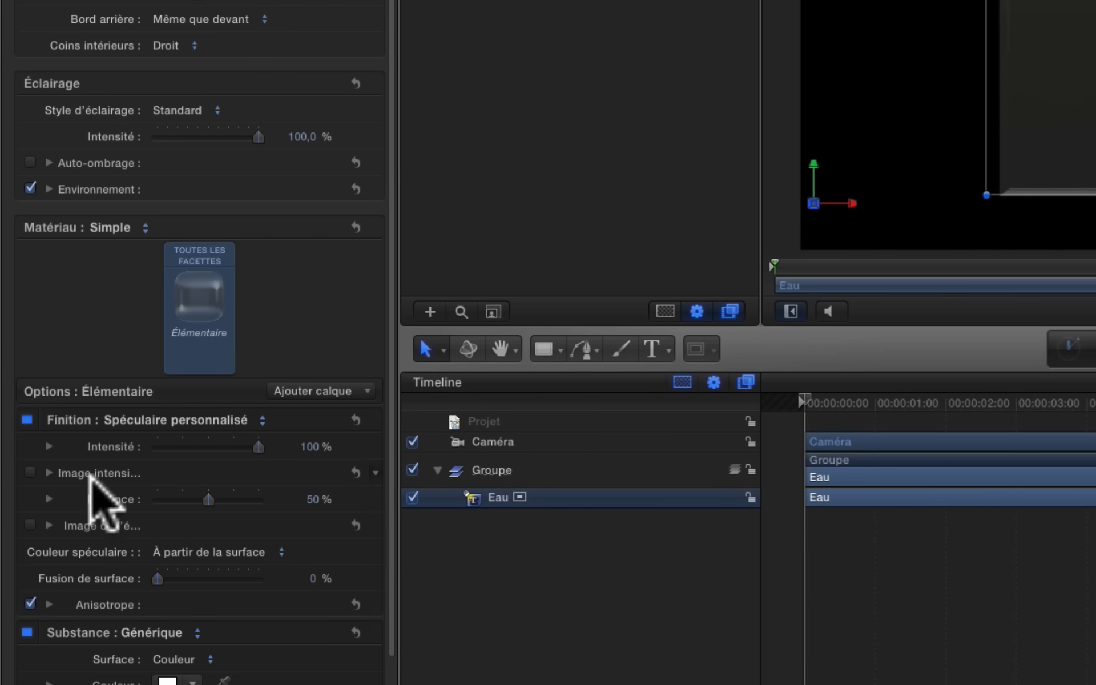
{"action": "left_click", "coordinate": [309, 446]}
{"action": "type", "text": "200"}
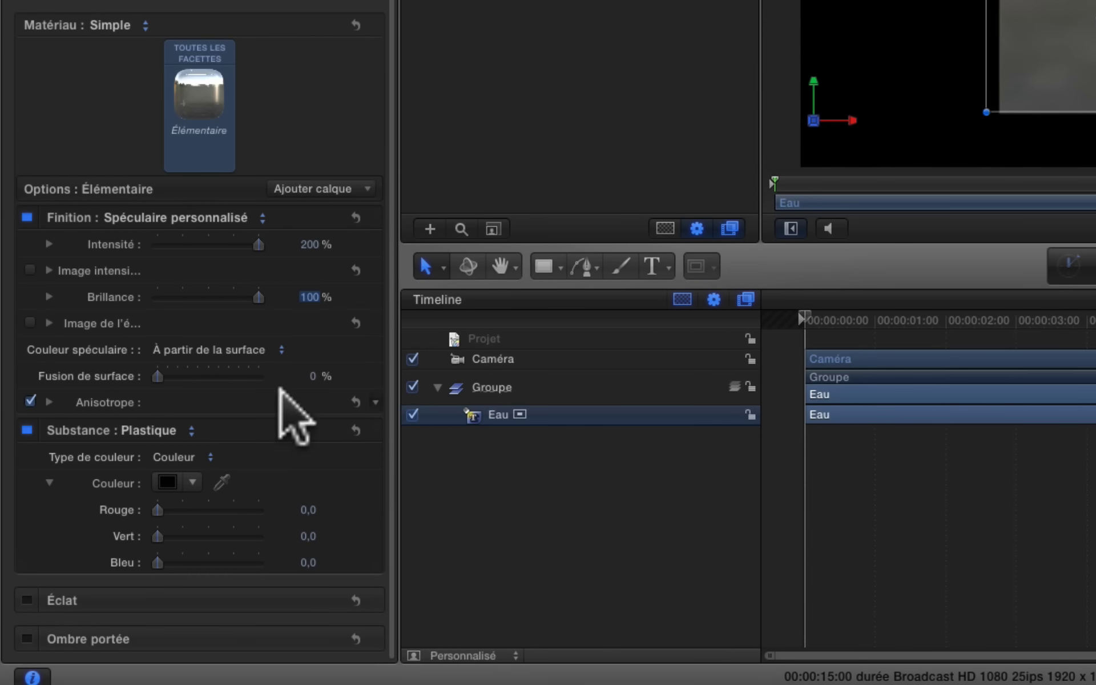
- Switch the finish's specular colour to a solid colour (couleur unie), with red at 0 and green reduced to give blue
{"action": "left_click", "coordinate": [277, 350]}
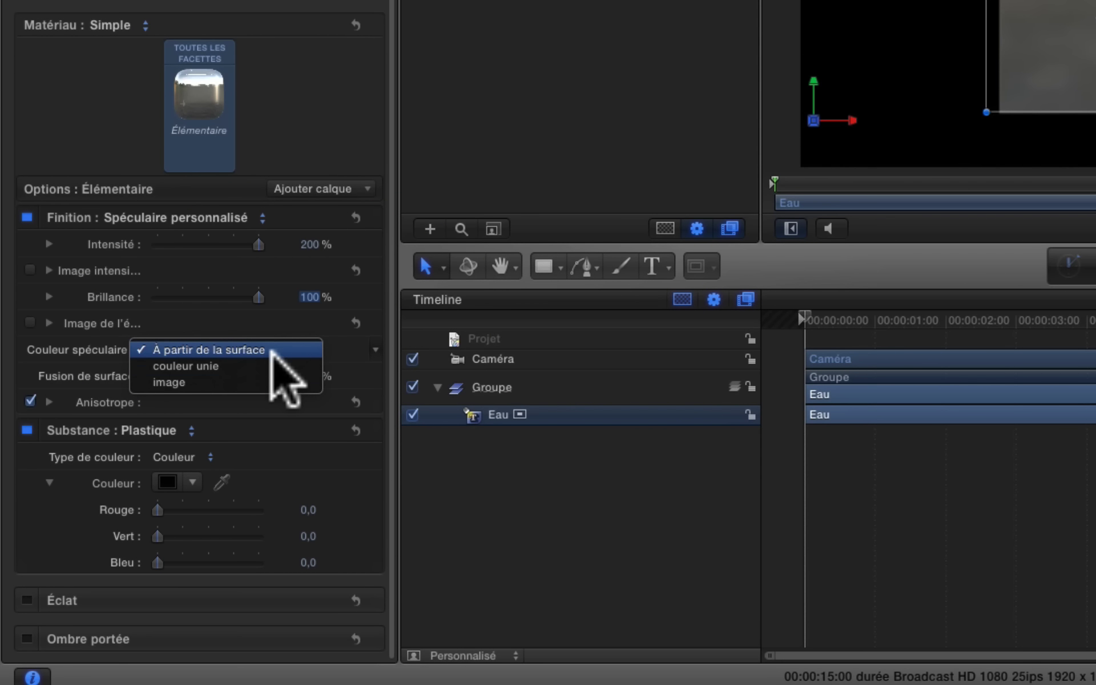
{"action": "left_click", "coordinate": [269, 362]}
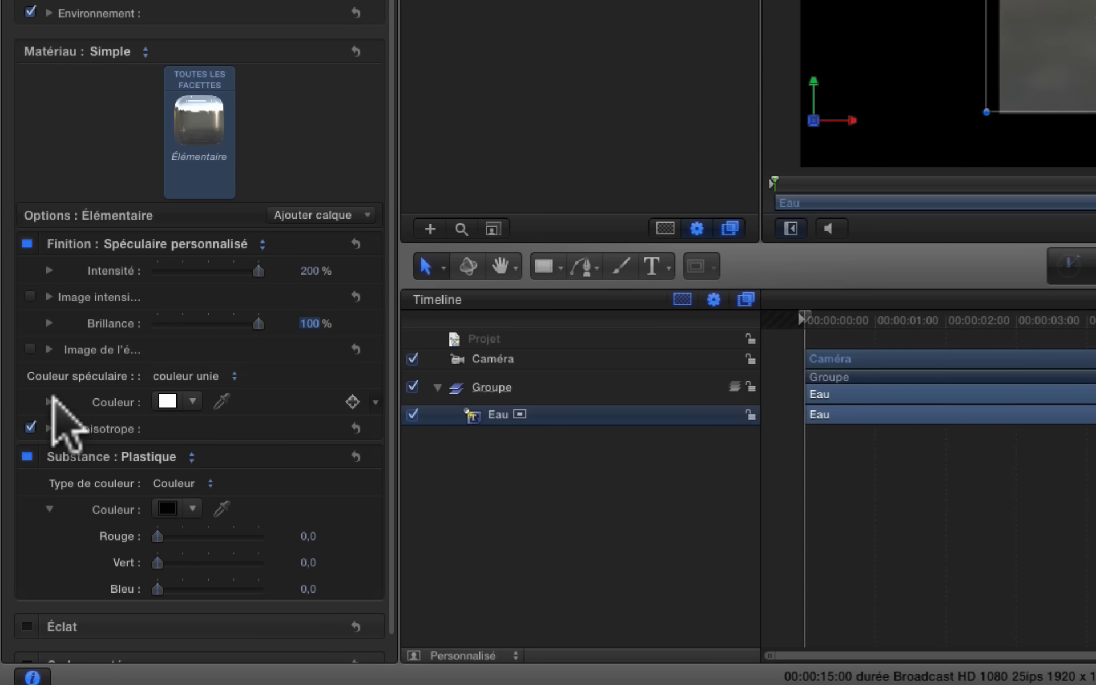
{"action": "left_click", "coordinate": [49, 401]}
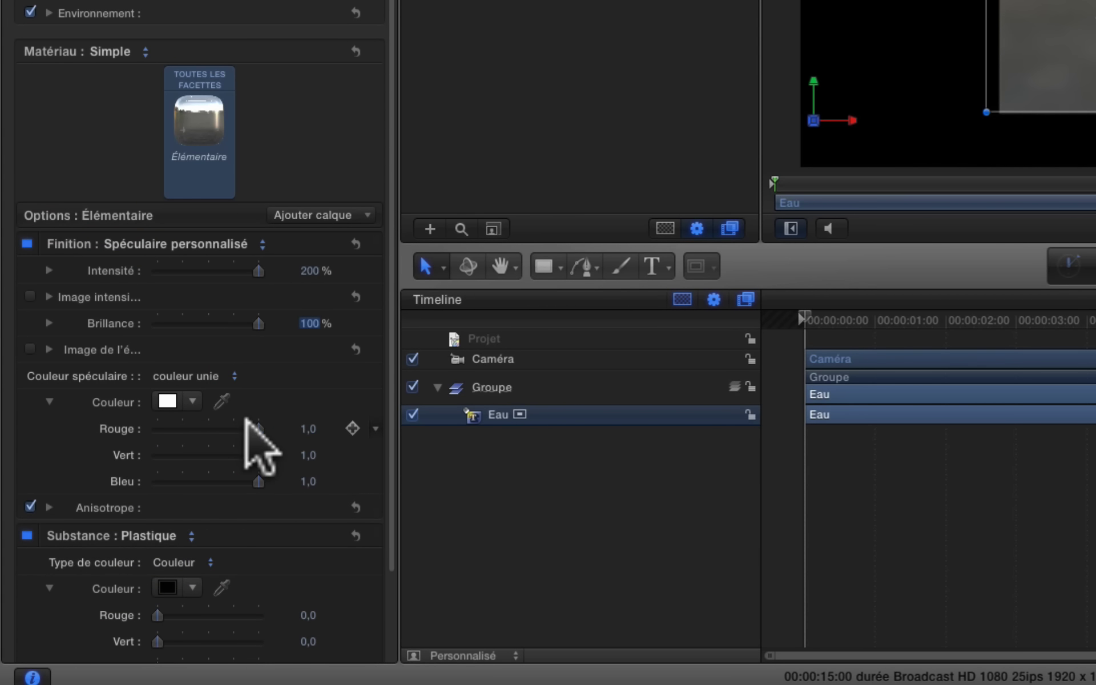
{"action": "left_click_drag", "start_coordinate": [256, 429], "coordinate": [40, 422]}
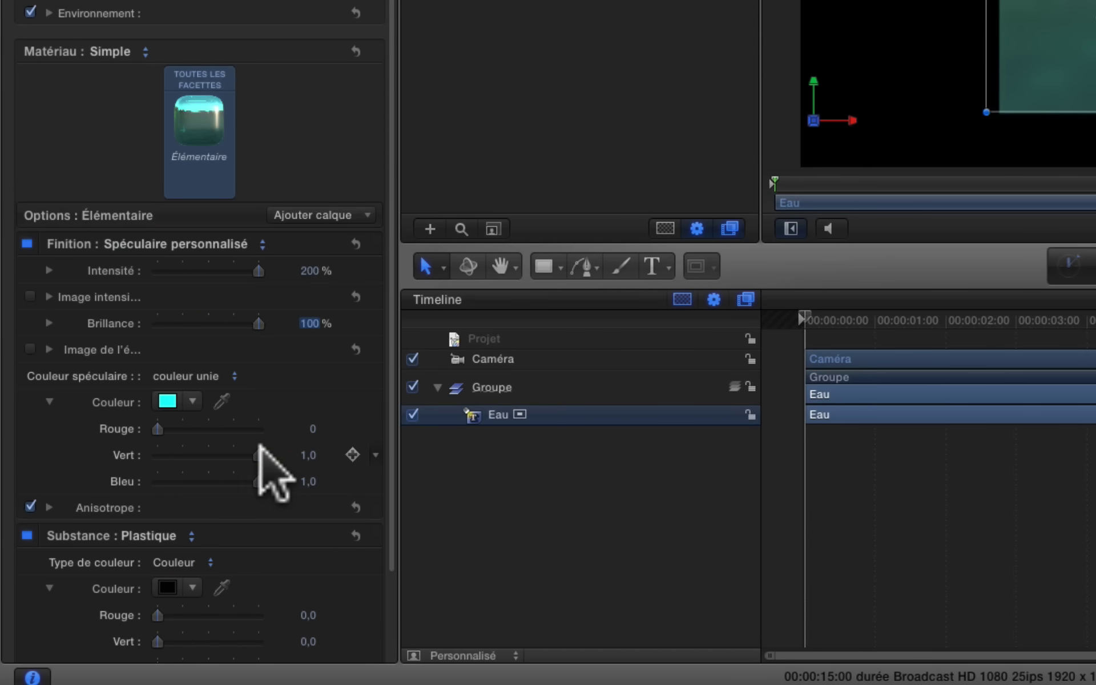
{"action": "left_click_drag", "start_coordinate": [259, 455], "coordinate": [201, 451]}
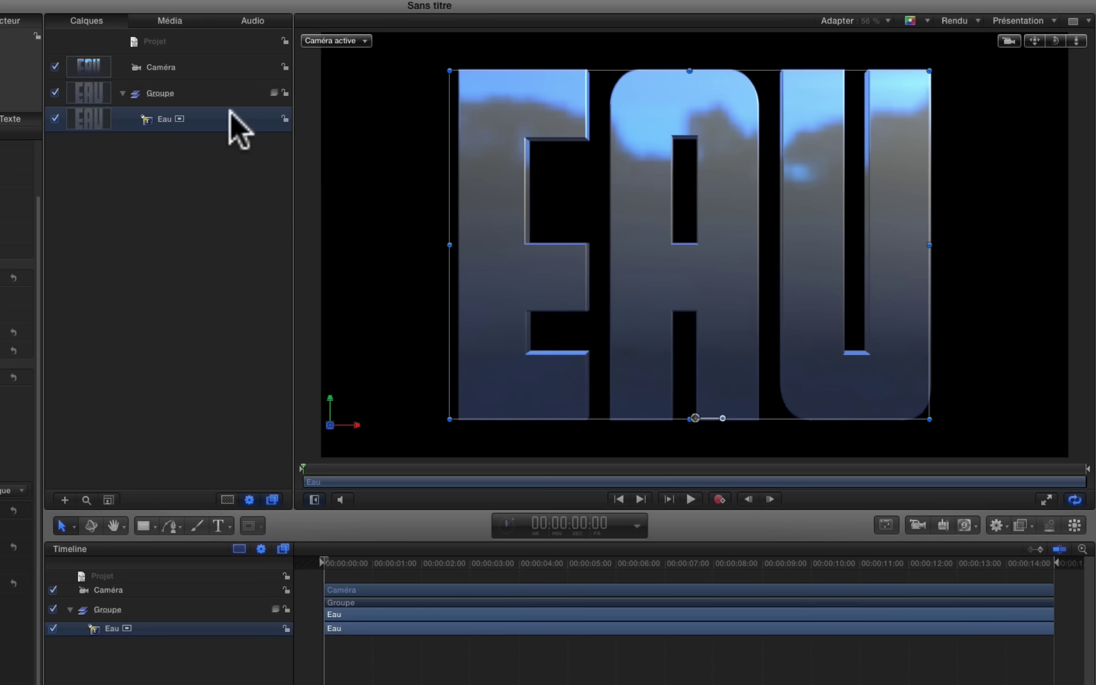
- Add a new group above the text group, name it "texture", and switch it to a 2D group
{"action": "left_click", "coordinate": [193, 92]}
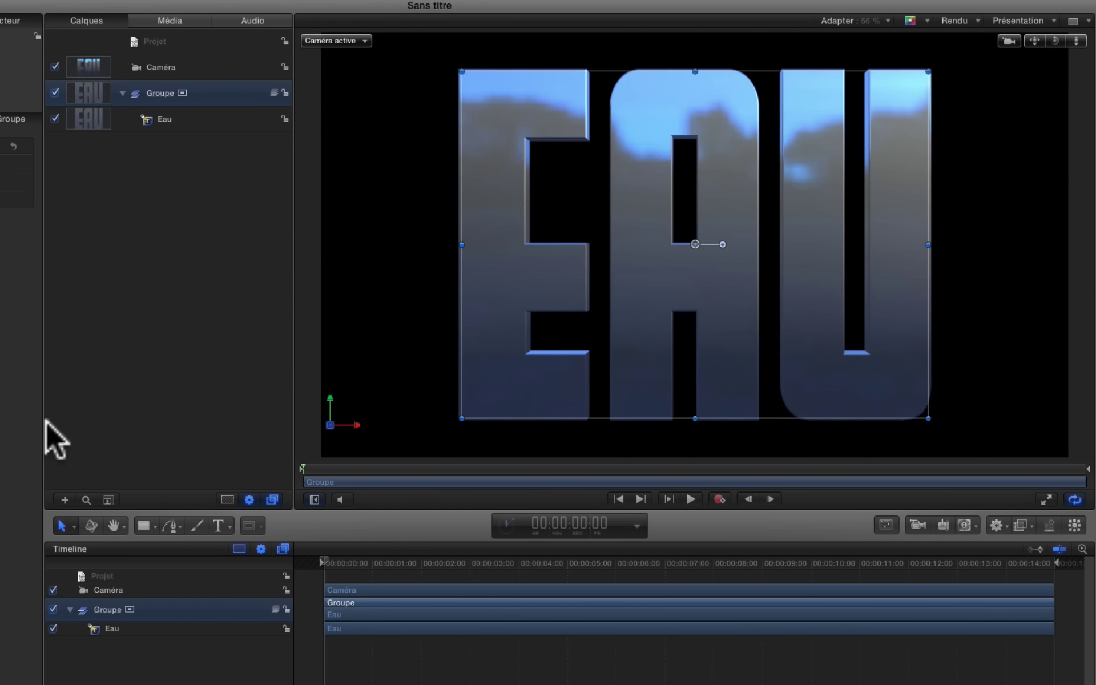
{"action": "left_click", "coordinate": [63, 500]}
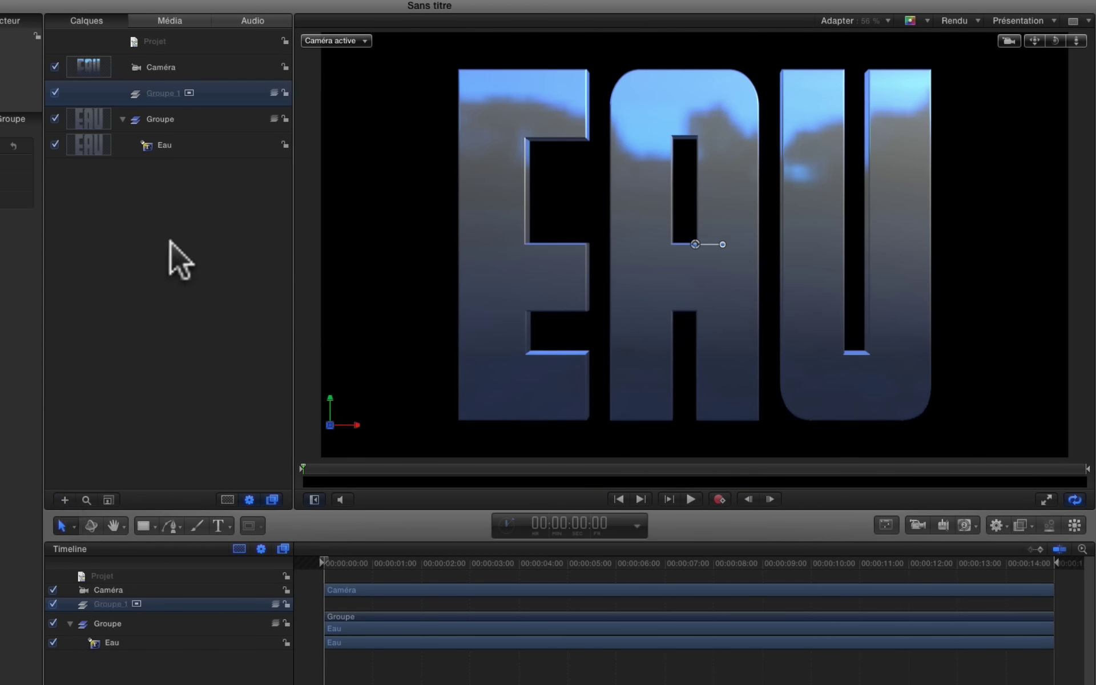
{"action": "double_click", "coordinate": [159, 93]}
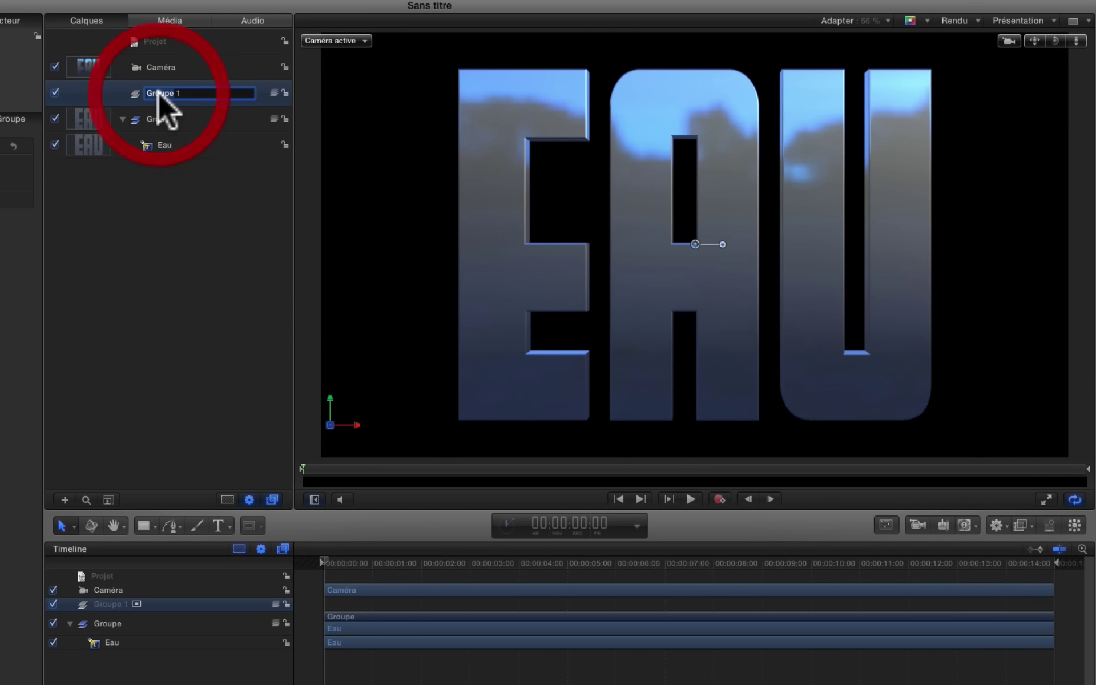
{"action": "type", "text": "texture"}
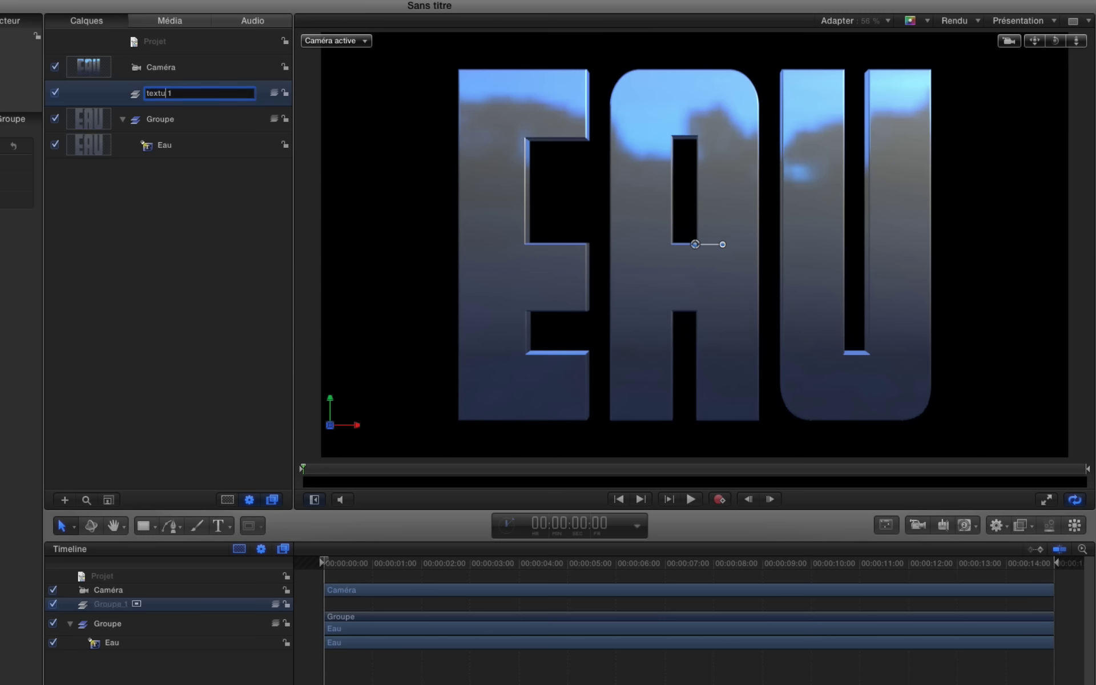
{"action": "key", "text": "Delete"}
{"action": "key", "text": "Delete"}
{"action": "left_click", "coordinate": [275, 94]}
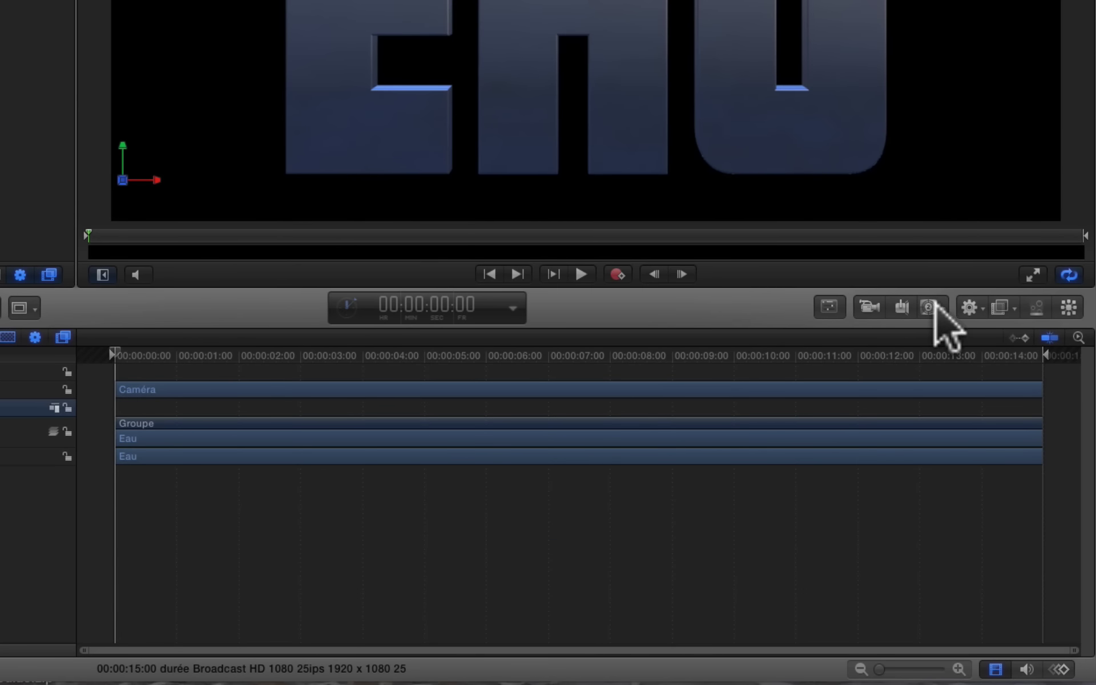
- Add a Nuages generator to the texture group
{"action": "left_click", "coordinate": [930, 307]}
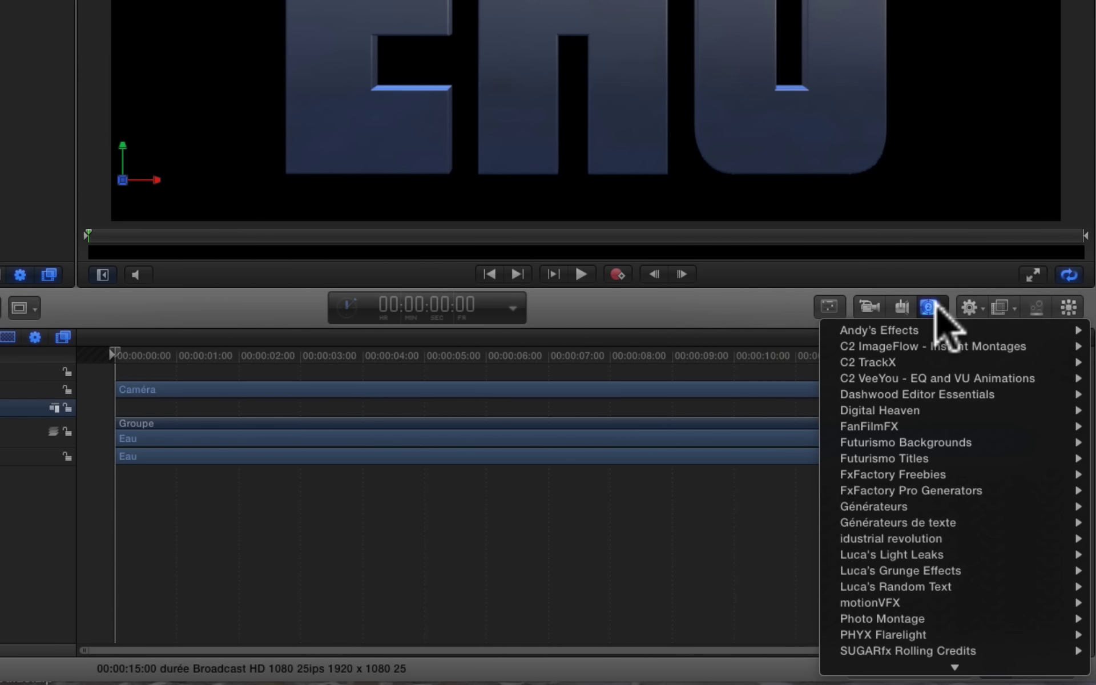
{"action": "mouse_move", "coordinate": [870, 504]}
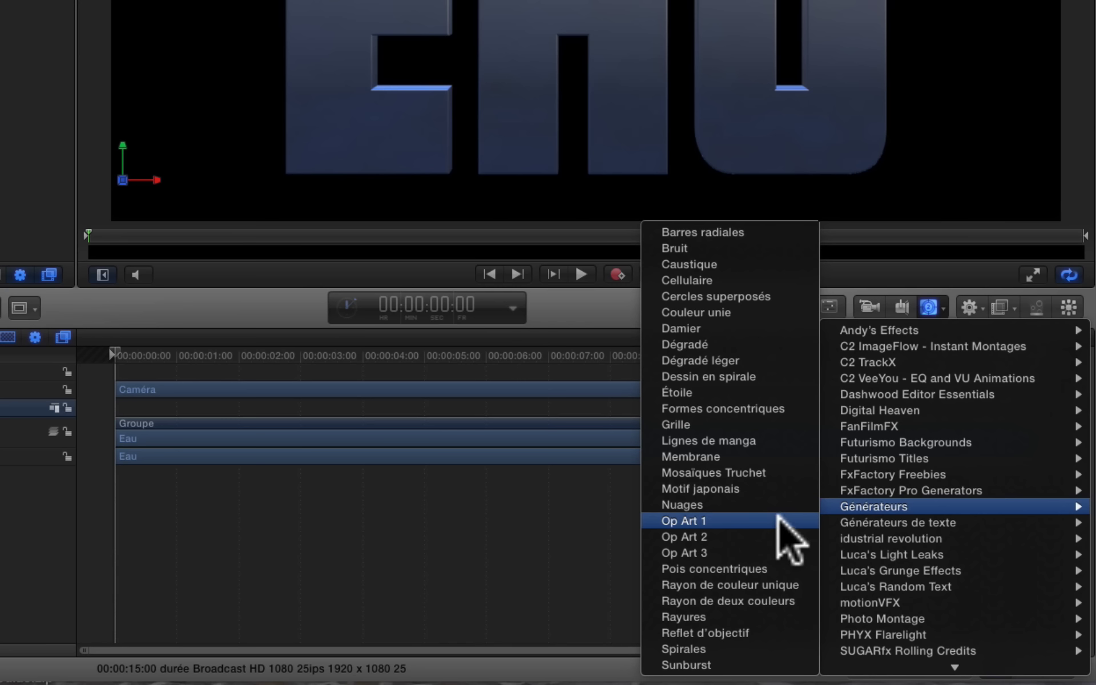
{"action": "left_click", "coordinate": [717, 501]}
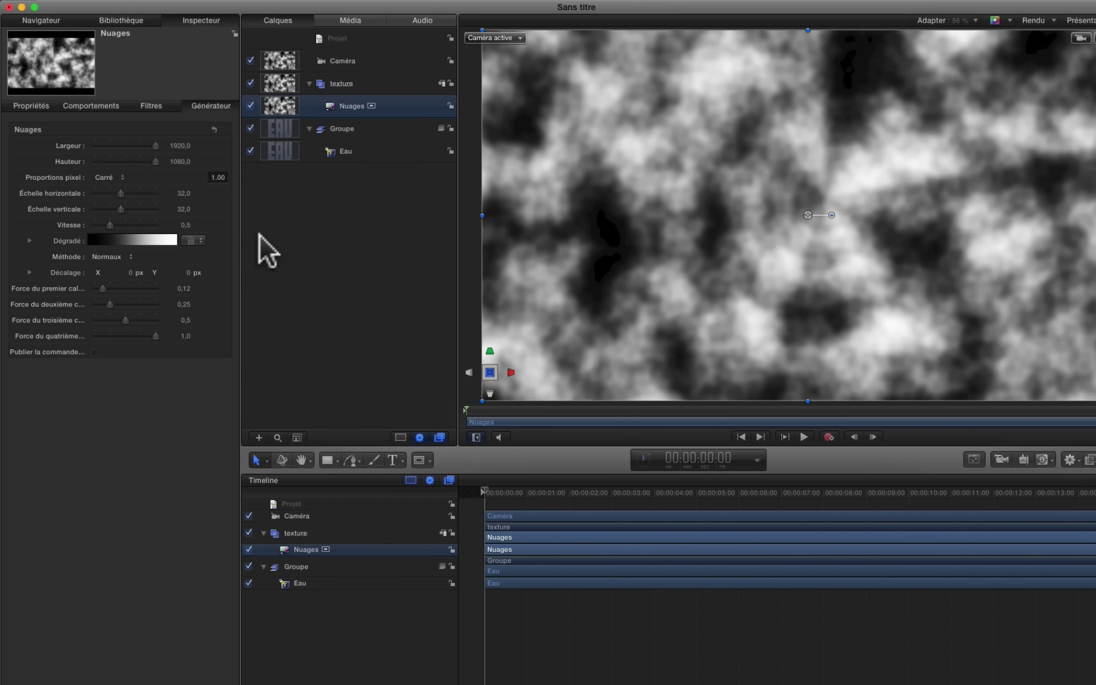
{"action": "left_click_drag", "start_coordinate": [88, 224], "coordinate": [207, 220]}
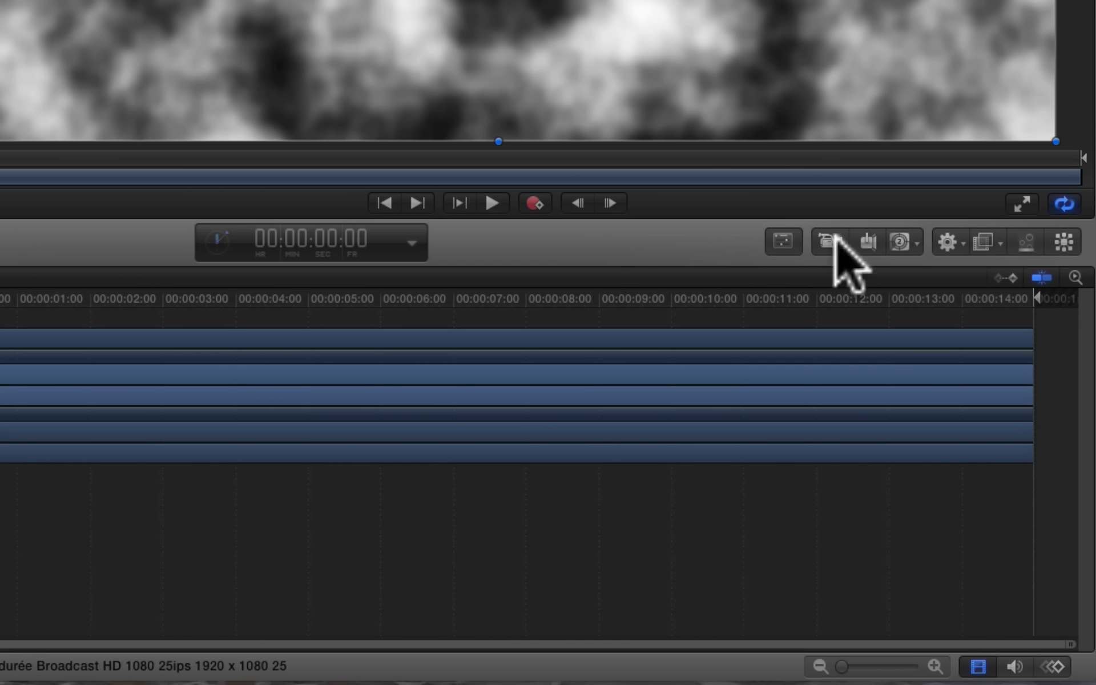
- Add a Spirales generator above Nuages in the texture group and expand its Couleur 2 channels
{"action": "left_click", "coordinate": [907, 239]}
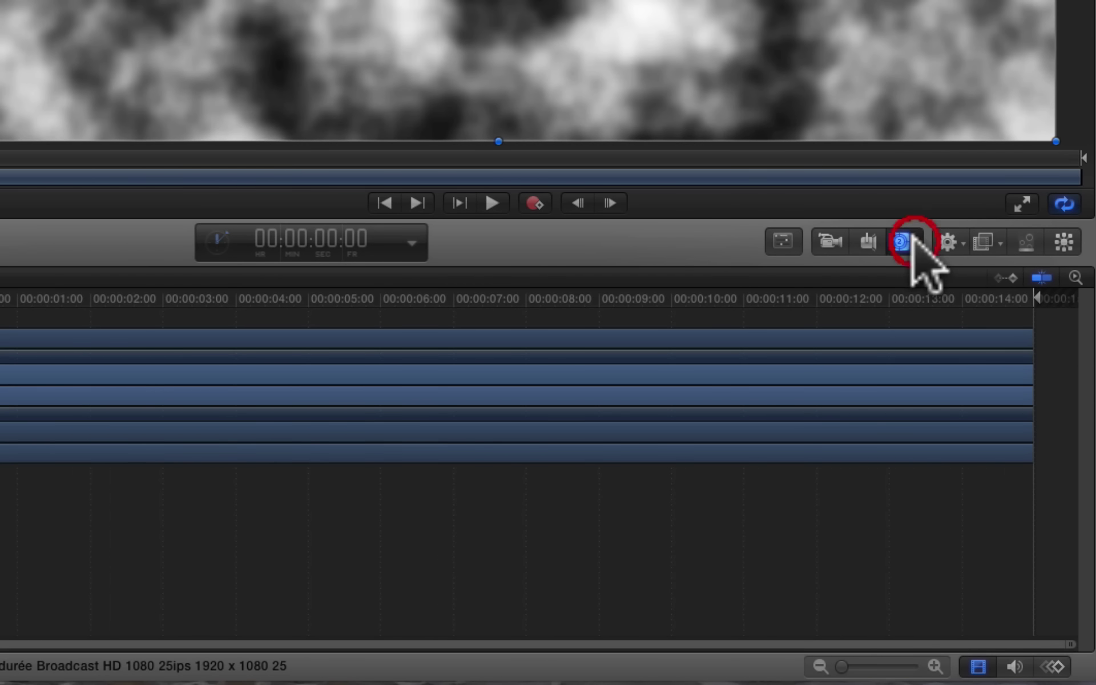
{"action": "mouse_move", "coordinate": [837, 478]}
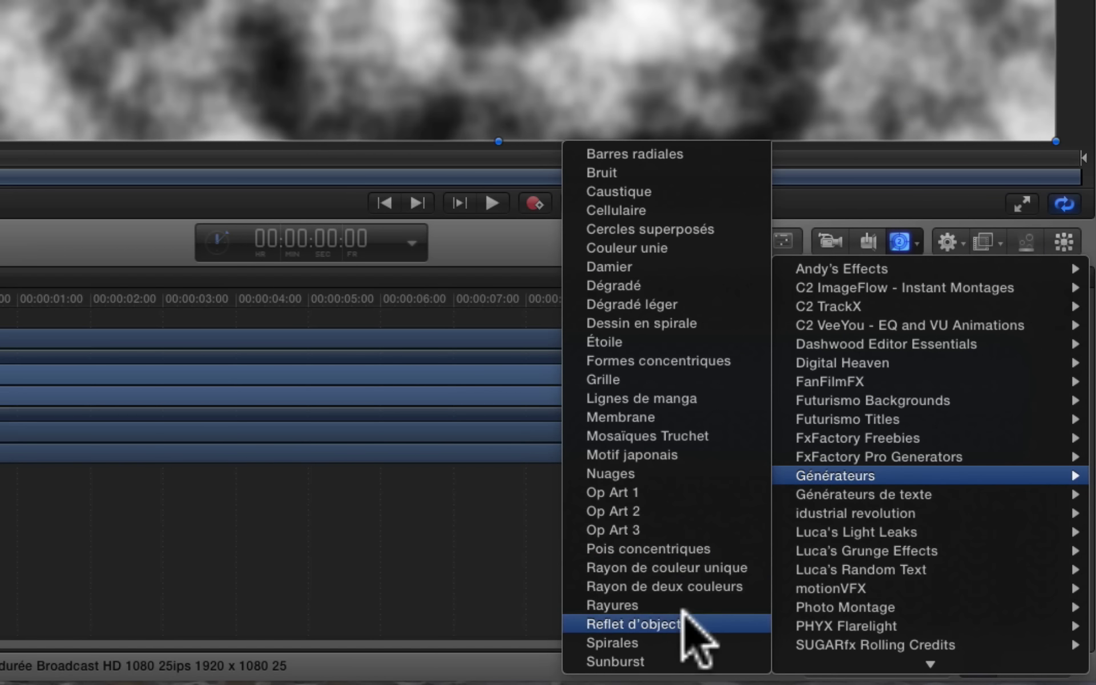
{"action": "left_click", "coordinate": [676, 639]}
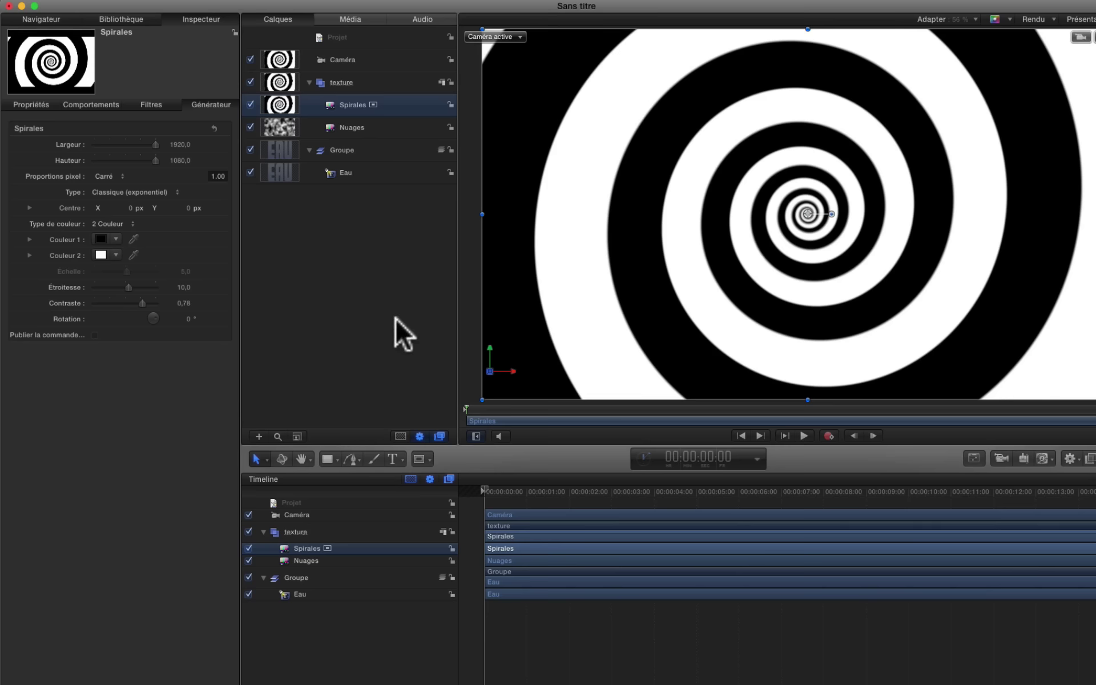
{"action": "left_click", "coordinate": [29, 255]}
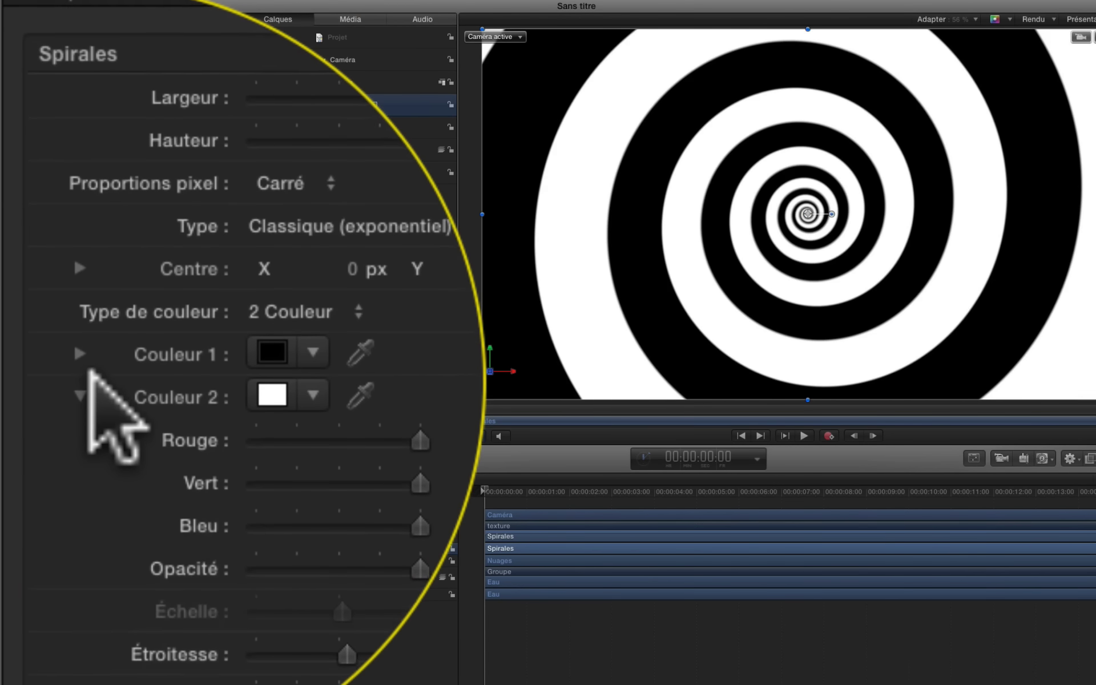
- Set the Spirales generator's Couleur 1 opacity to 0, Couleur 2 opacity to 0,25 and Étroitesse to 14
{"action": "left_click", "coordinate": [80, 341]}
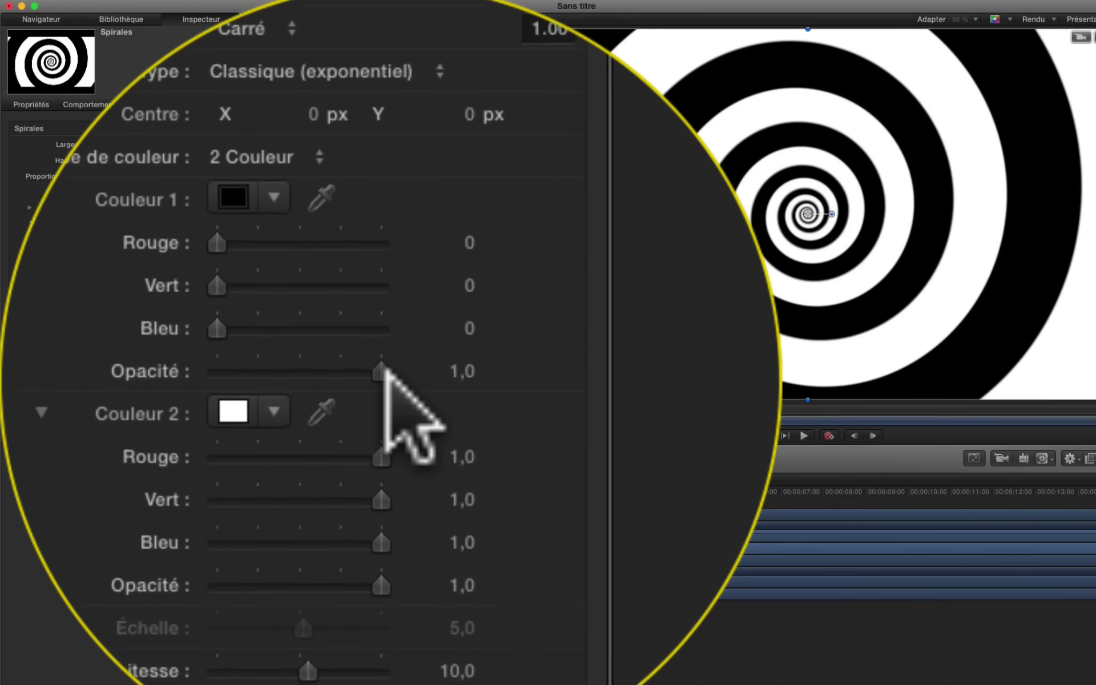
{"action": "left_click_drag", "start_coordinate": [390, 374], "coordinate": [79, 371]}
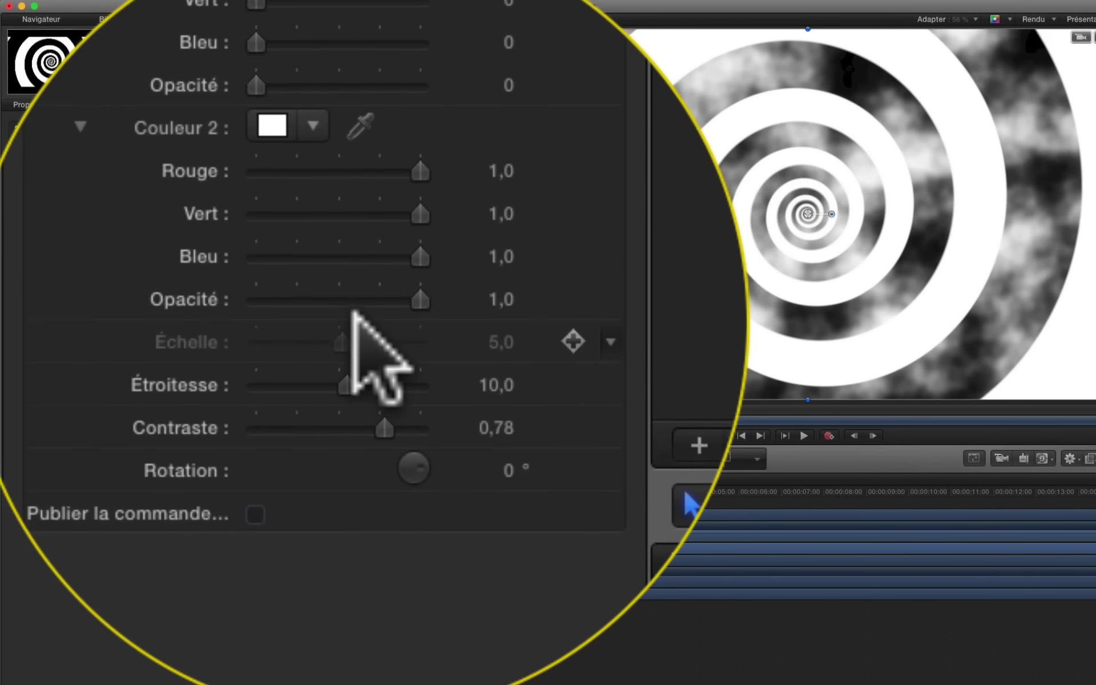
{"action": "left_click", "coordinate": [293, 315]}
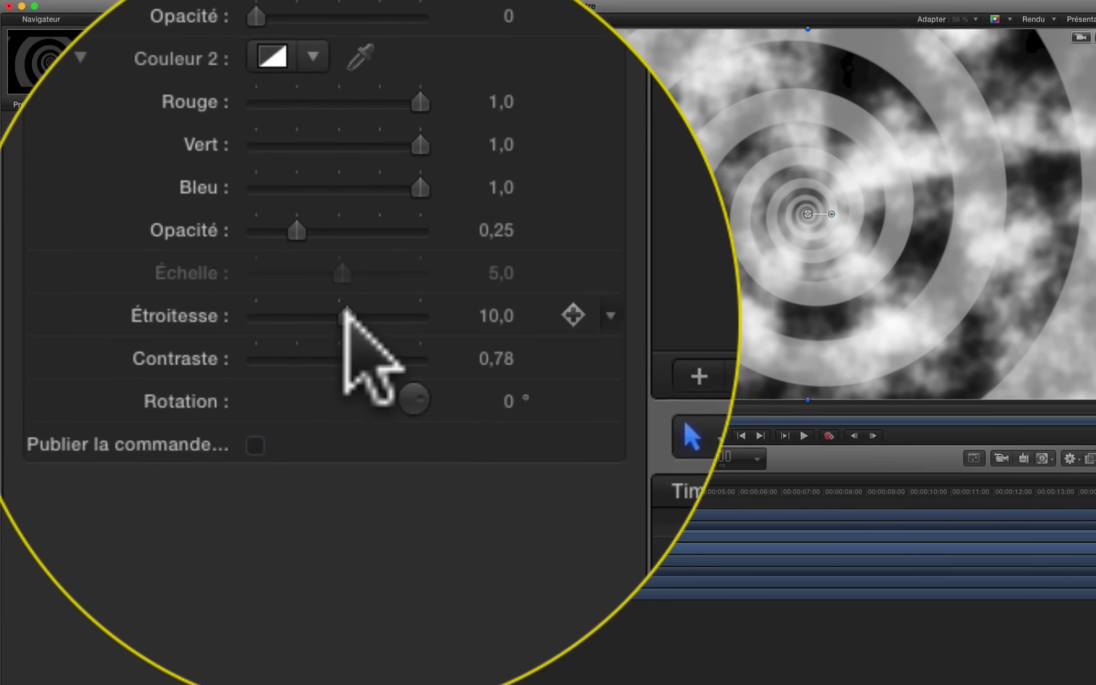
{"action": "mouse_move", "coordinate": [345, 313]}
{"action": "left_mouse_down"}
{"action": "mouse_move", "coordinate": [361, 323]}
{"action": "mouse_move", "coordinate": [346, 312]}
{"action": "left_mouse_up"}
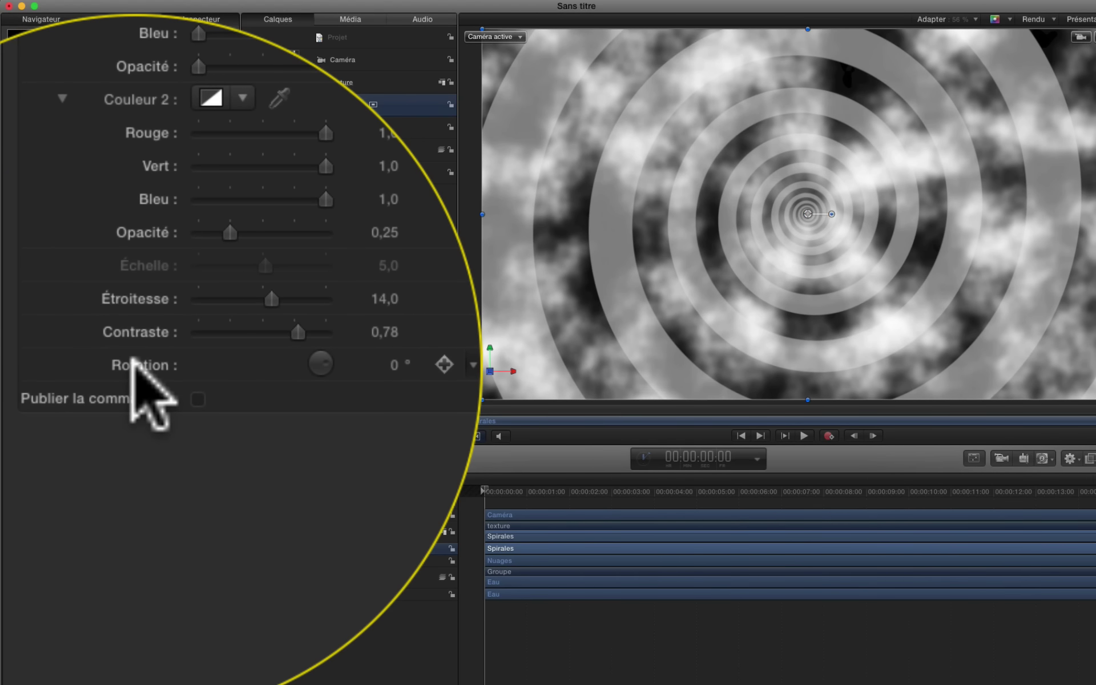
- Add an Osciller parameter behavior to the Spirales rotation and set its waveform to Dent de scie
{"action": "right_click", "coordinate": [134, 364]}
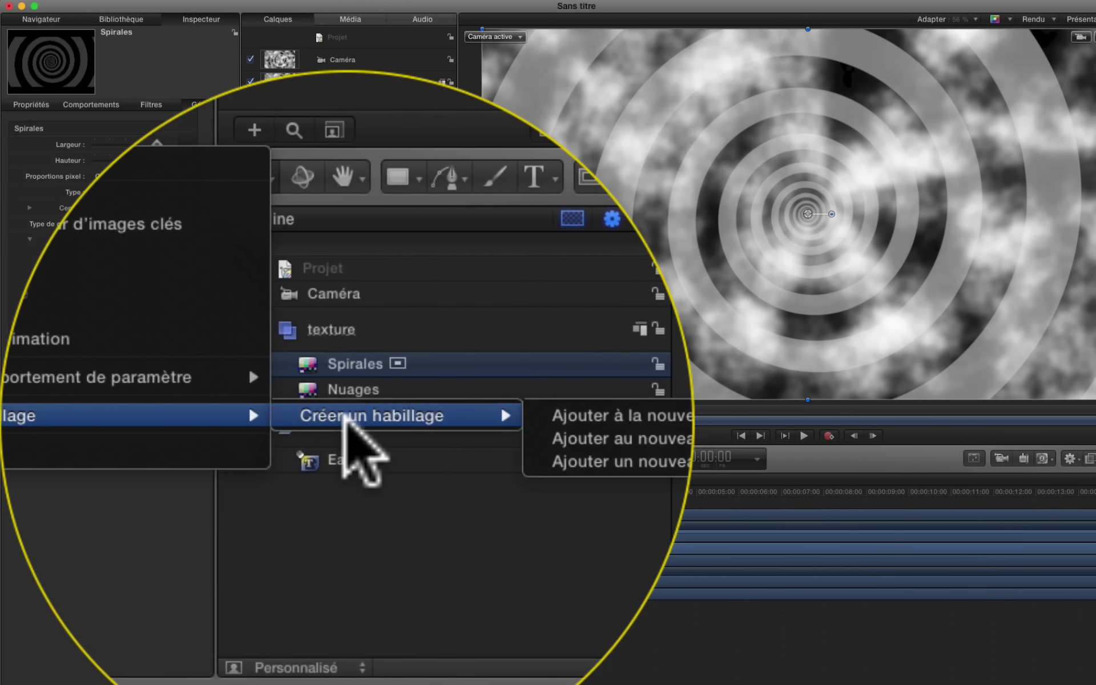
{"action": "mouse_move", "coordinate": [346, 378]}
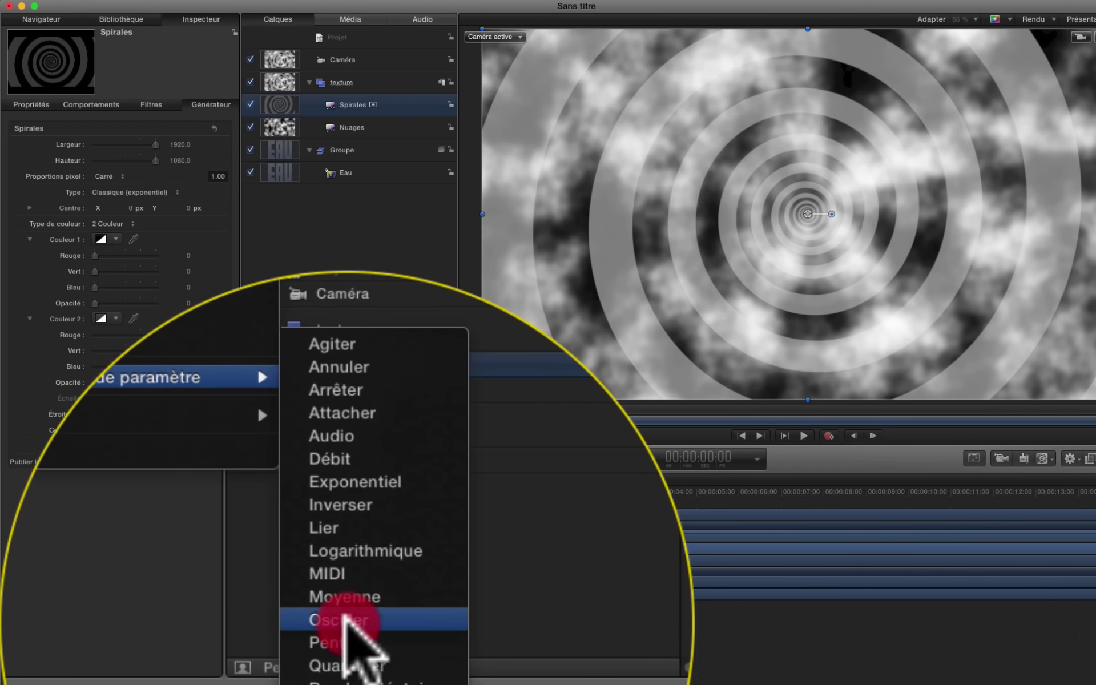
{"action": "left_click", "coordinate": [350, 631]}
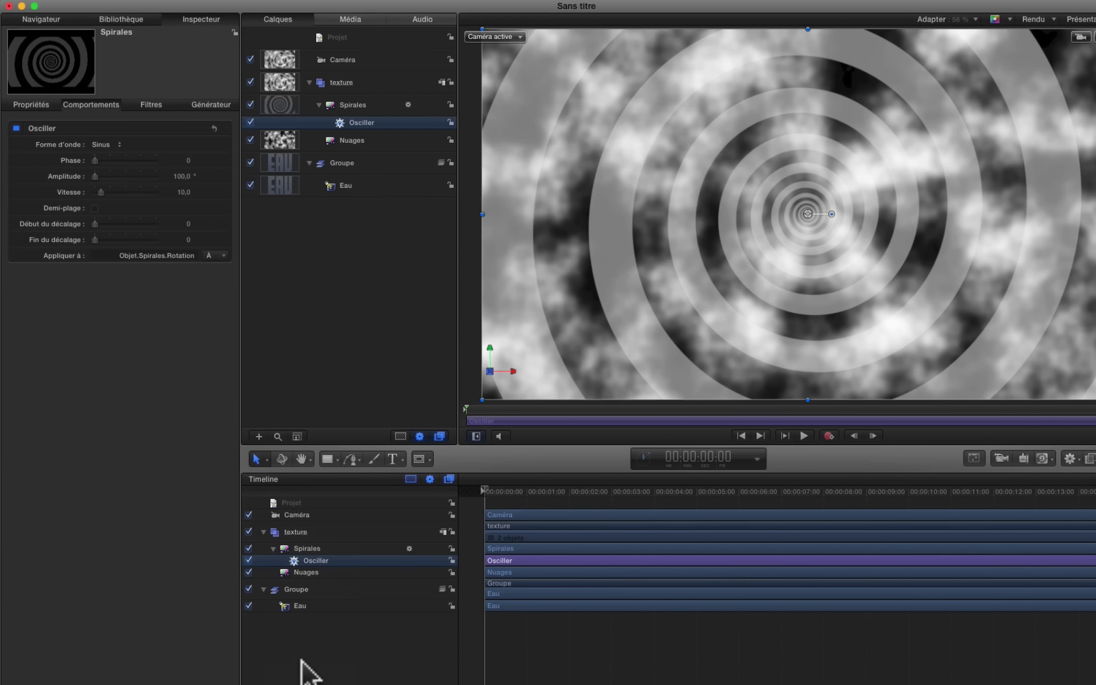
{"action": "left_click", "coordinate": [114, 145]}
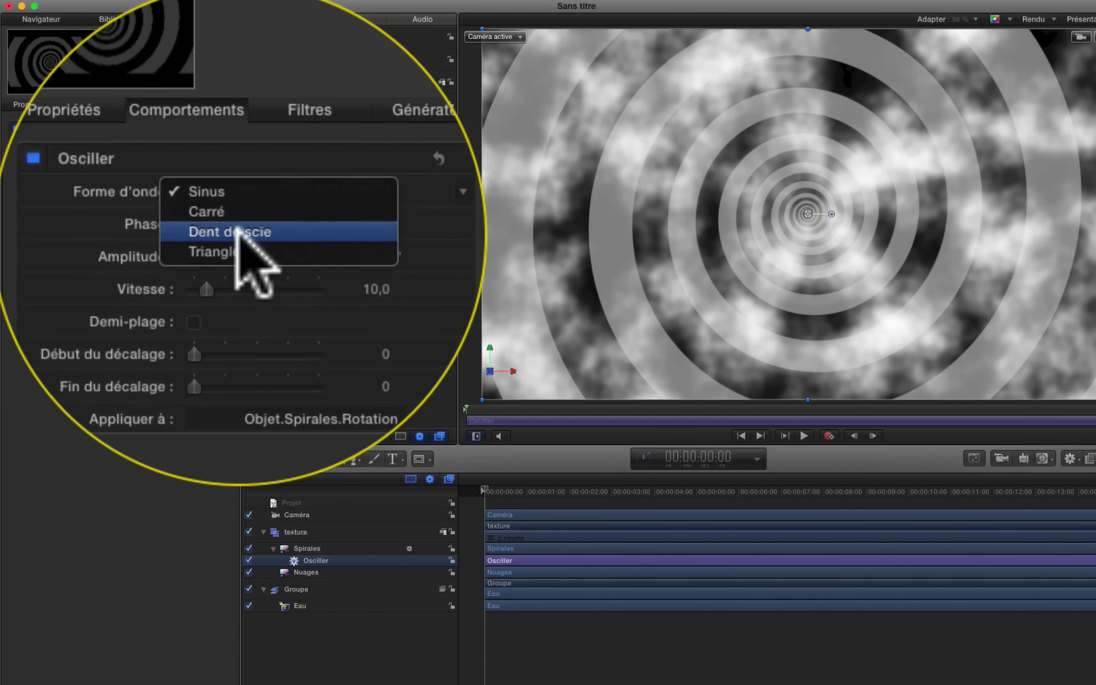
{"action": "left_click", "coordinate": [118, 167]}
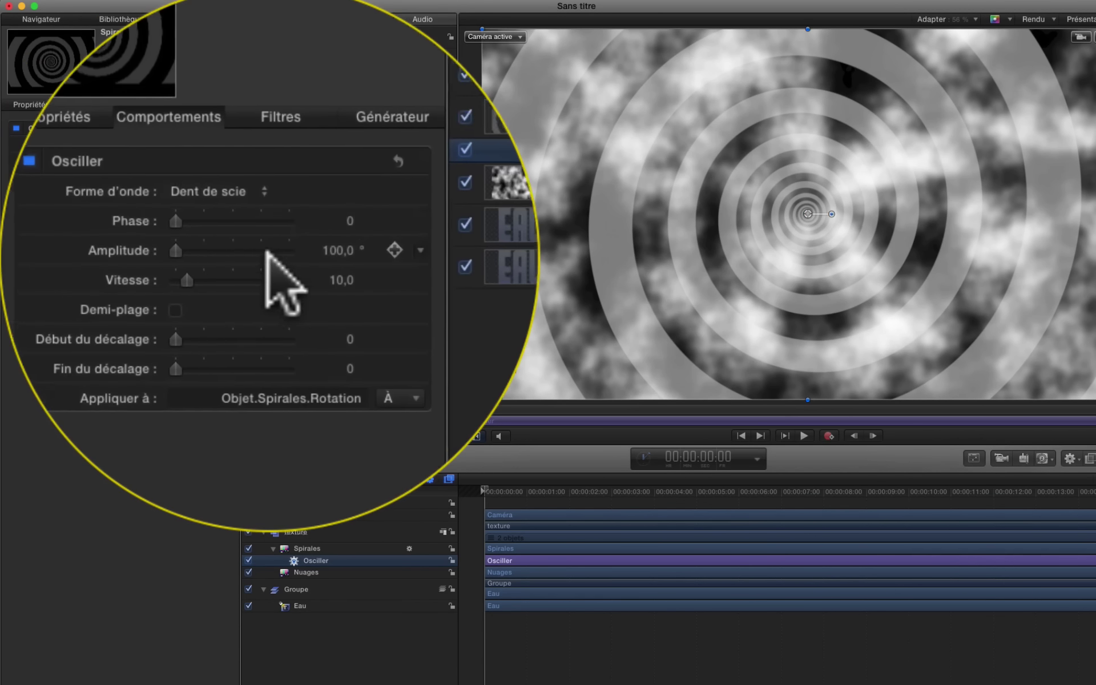
- Set the Osciller behavior's amplitude to 360° and its speed (Vitesse) to -30
{"action": "left_click", "coordinate": [174, 173]}
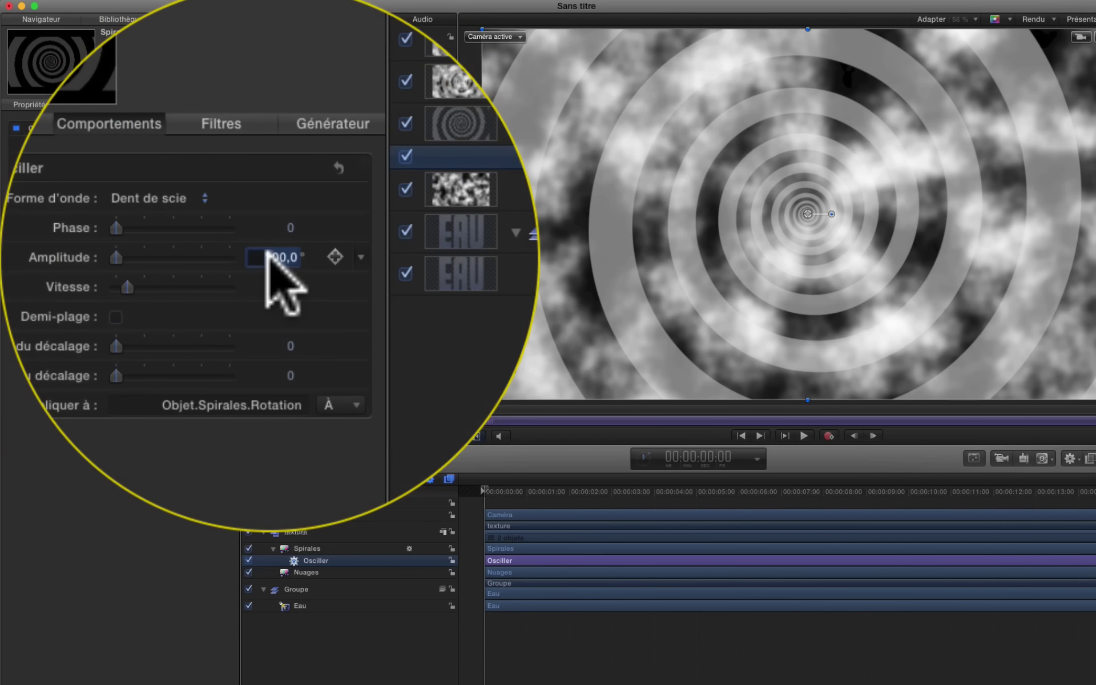
{"action": "type", "text": "36"}
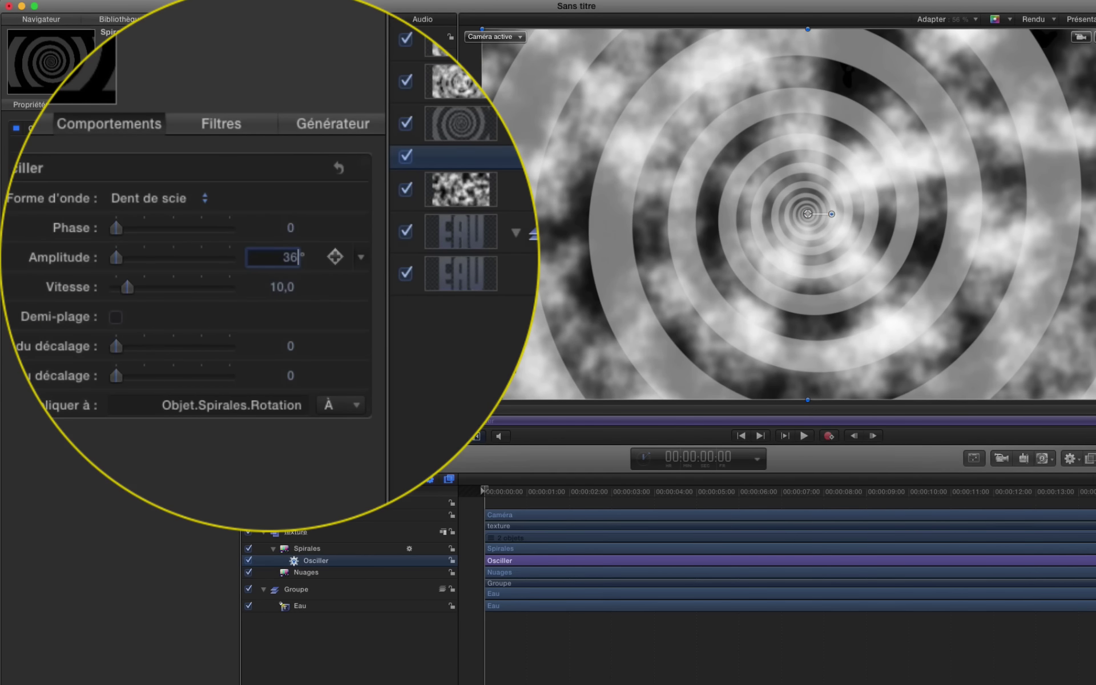
{"action": "type", "text": "0"}
{"action": "key", "text": "Return"}
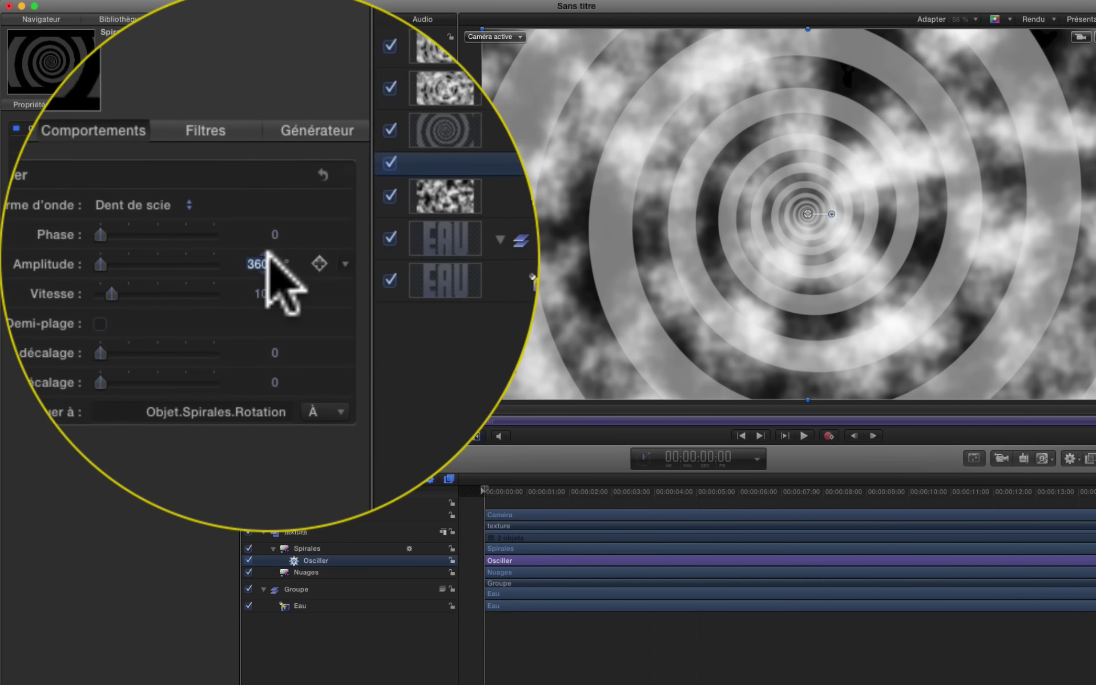
{"action": "left_click", "coordinate": [281, 286]}
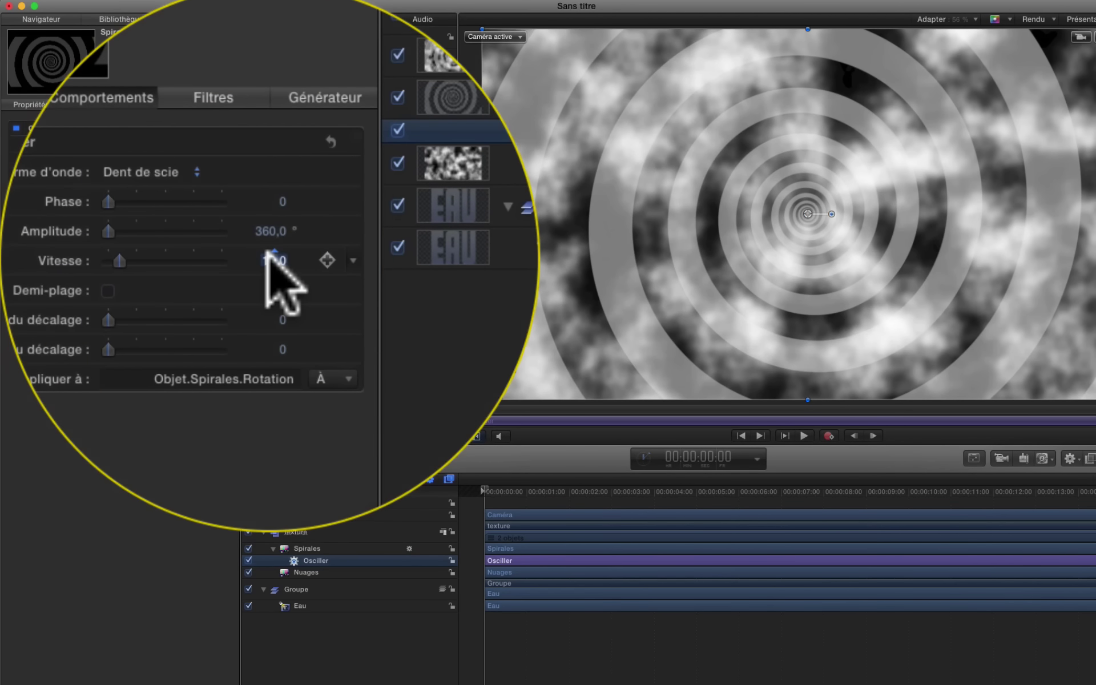
{"action": "type", "text": "-30"}
{"action": "key", "text": "Return"}
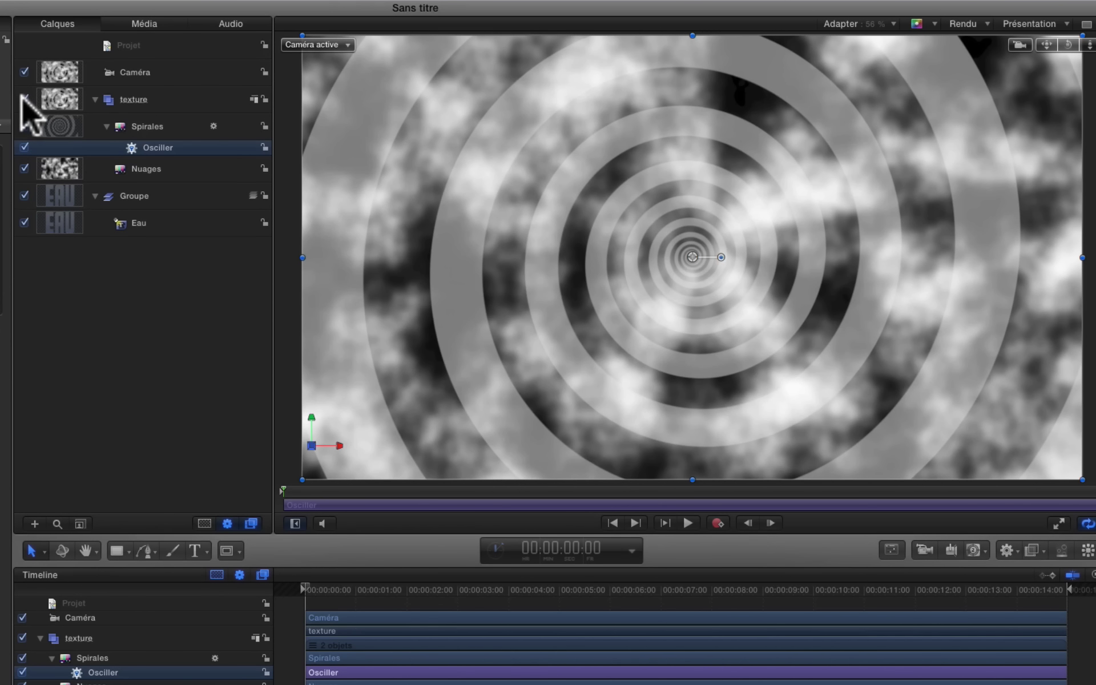
- Hide the texture group and apply a Flou gaussien filter to it
{"action": "left_click", "coordinate": [24, 100]}
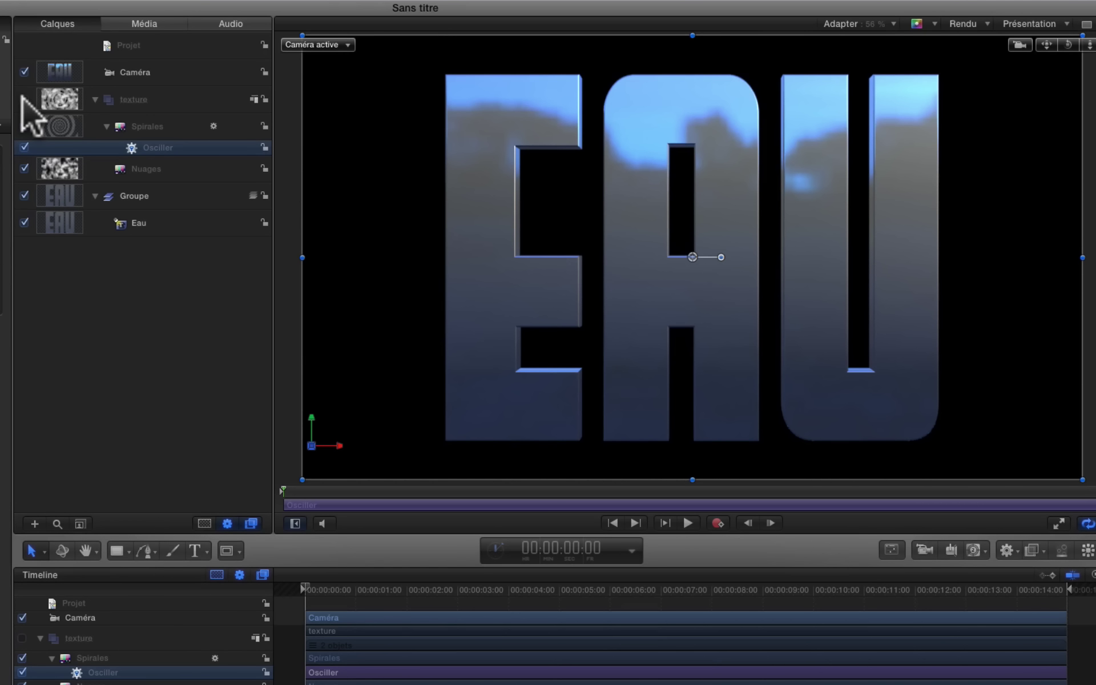
{"action": "left_click", "coordinate": [179, 95]}
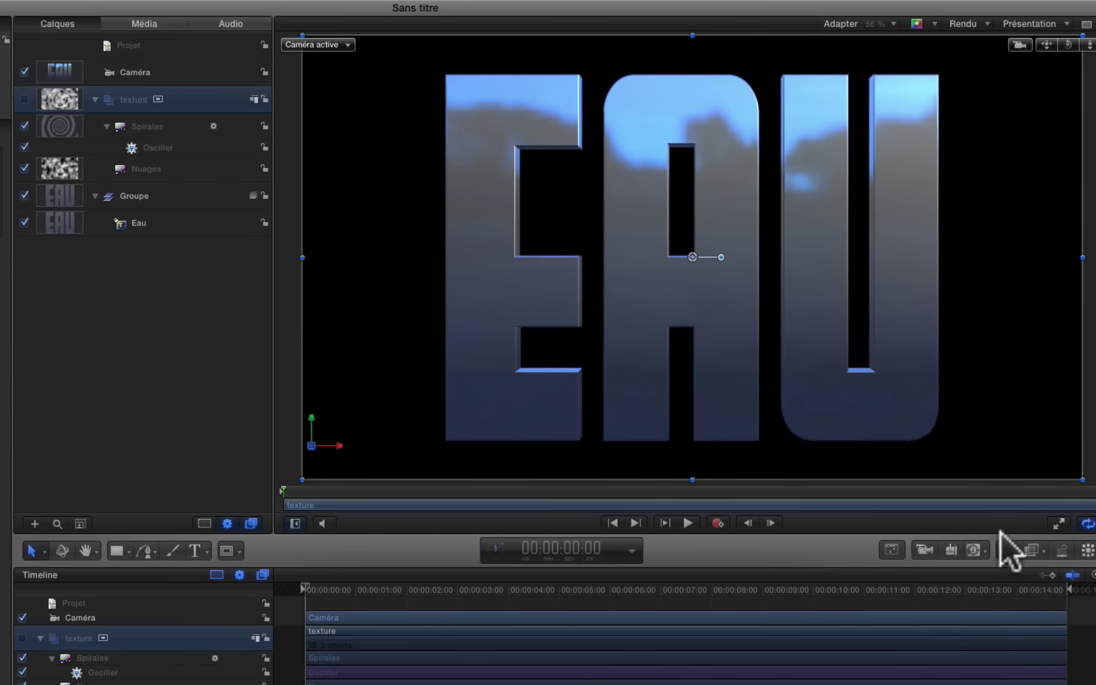
{"action": "left_click", "coordinate": [1031, 549]}
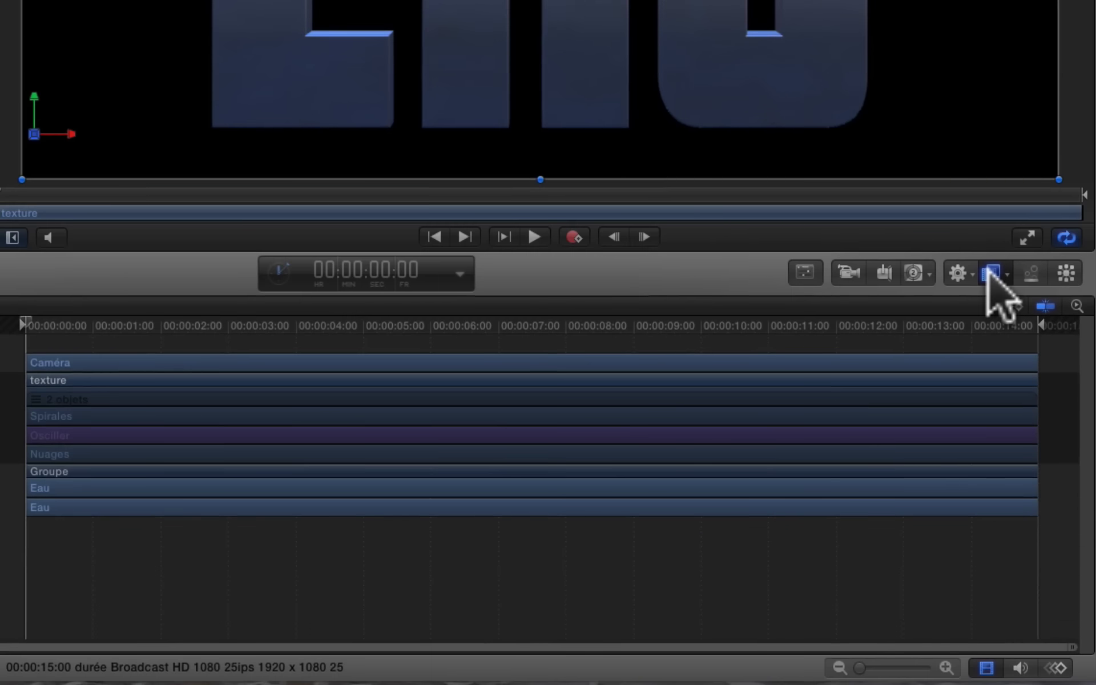
{"action": "left_click", "coordinate": [988, 273]}
{"action": "mouse_move", "coordinate": [908, 595]}
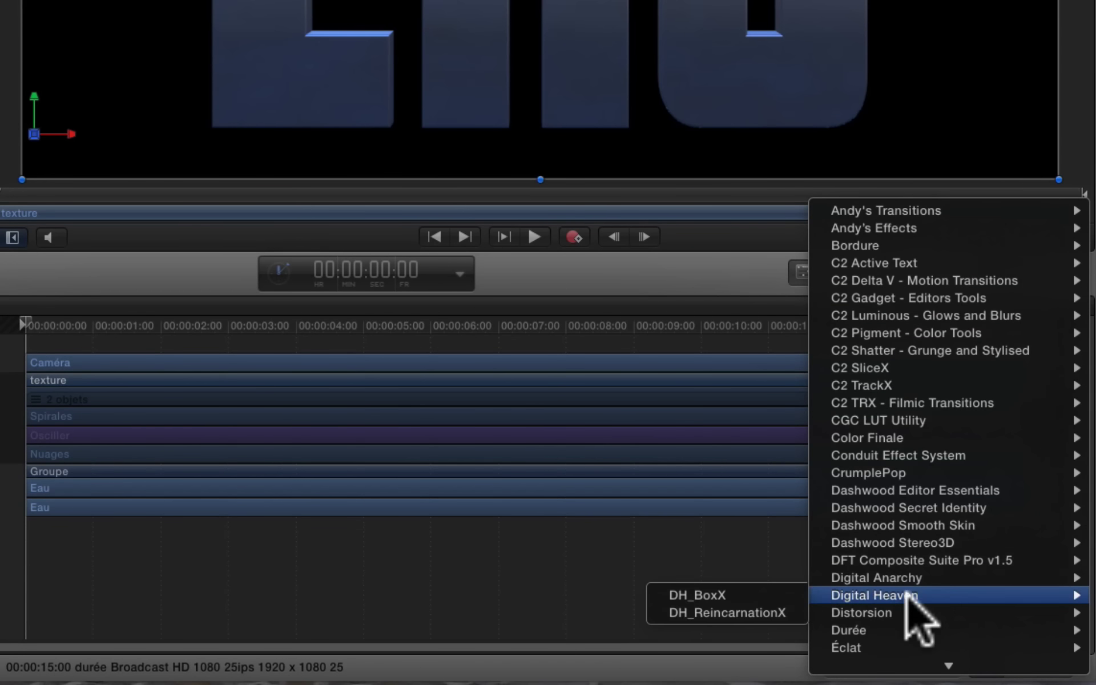
{"action": "scroll", "coordinate": [908, 594], "scroll_direction": "down", "scroll_amount": 5}
{"action": "mouse_move", "coordinate": [852, 412]}
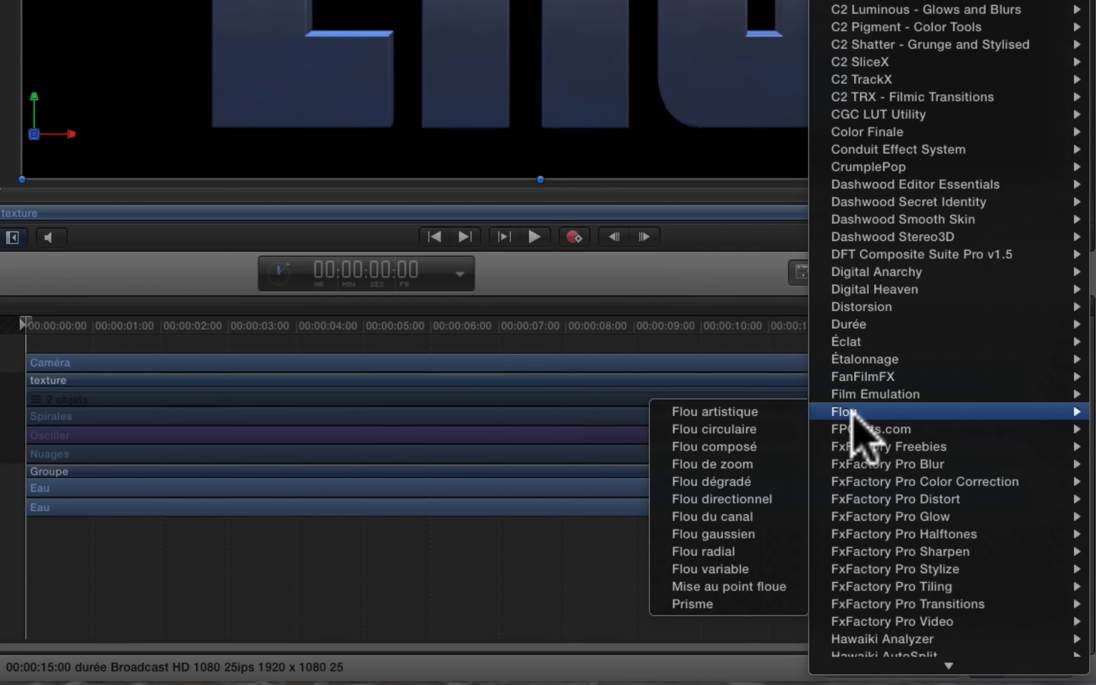
{"action": "left_click", "coordinate": [740, 534]}
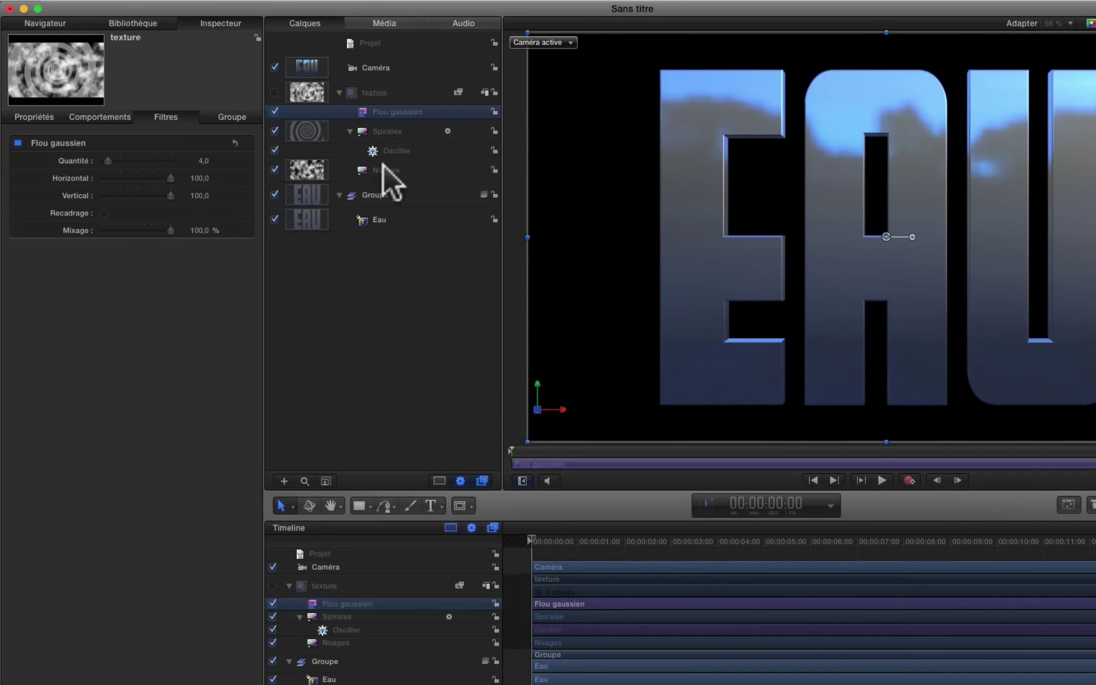
- Set the Gaussian blur's Quantité to 52 and check the texture group by showing it briefly, leaving it hidden
{"action": "left_click_drag", "start_coordinate": [111, 161], "coordinate": [153, 160]}
{"action": "left_click_drag", "start_coordinate": [155, 159], "coordinate": [165, 162]}
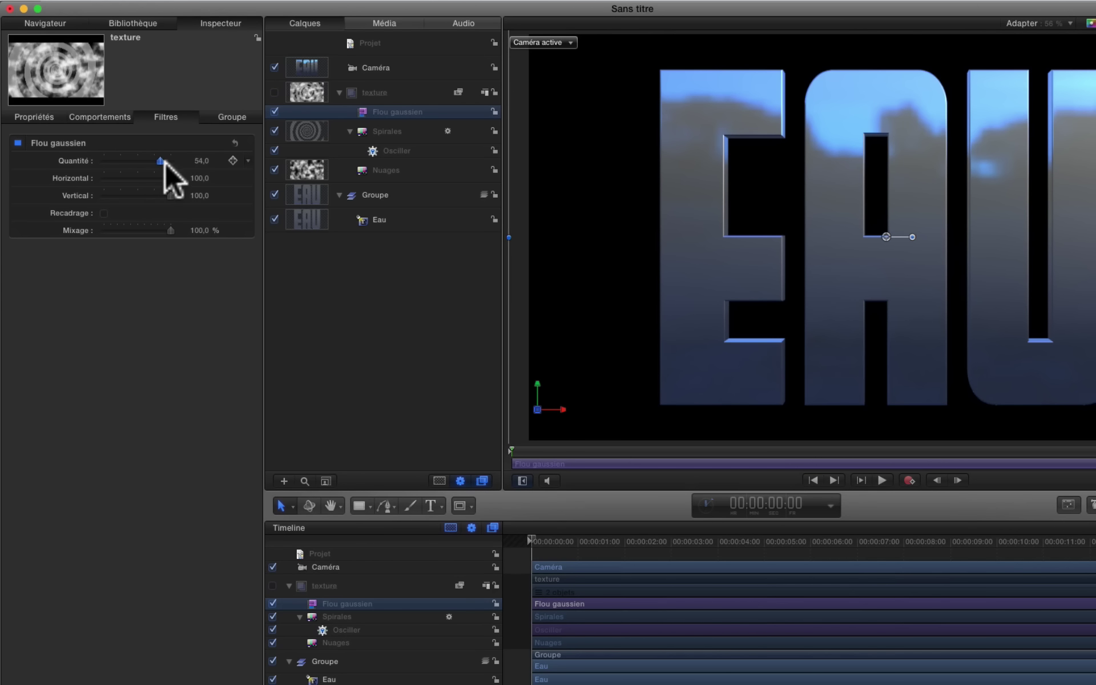
{"action": "left_click", "coordinate": [274, 92]}
{"action": "left_click", "coordinate": [275, 92]}
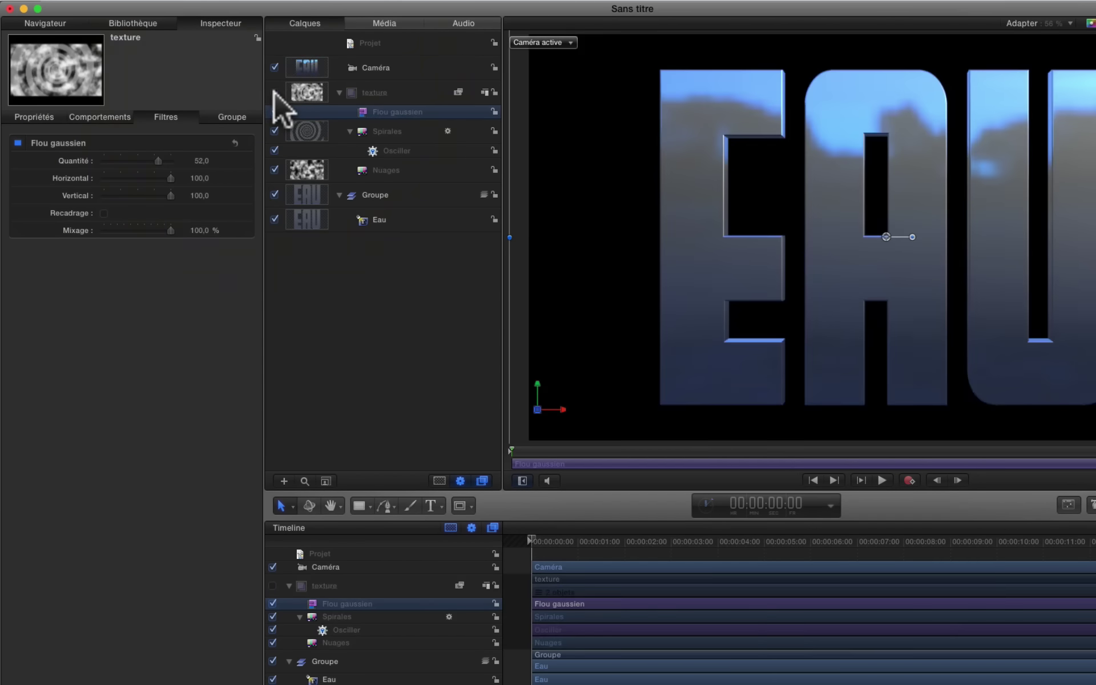
- Add a Bosses personnalisées (Déprédation) layer to the Eau text's material, using the texture group as its image
{"action": "left_click", "coordinate": [398, 217]}
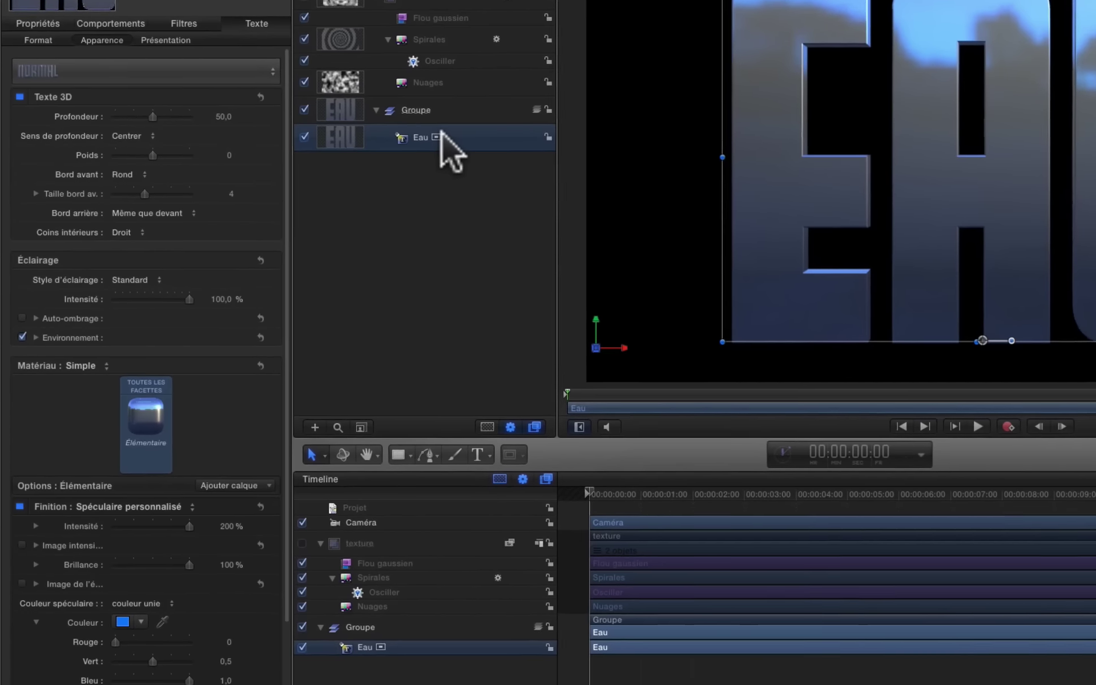
{"action": "scroll", "coordinate": [120, 563], "scroll_direction": "down", "scroll_amount": 3}
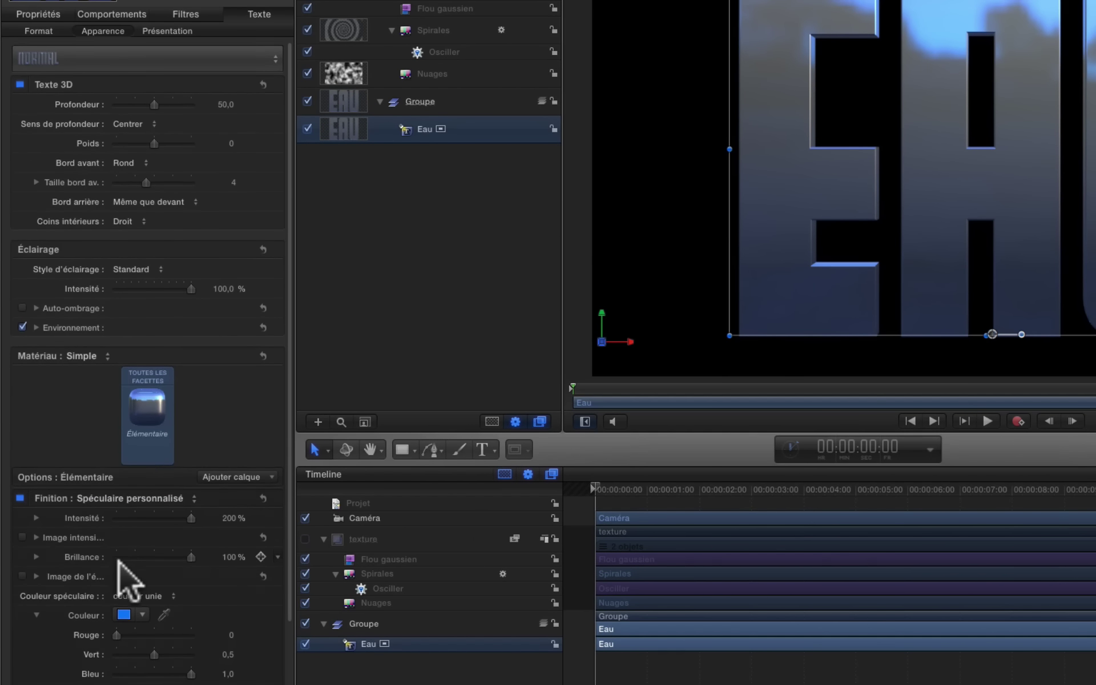
{"action": "scroll", "coordinate": [122, 576], "scroll_direction": "down", "scroll_amount": 3}
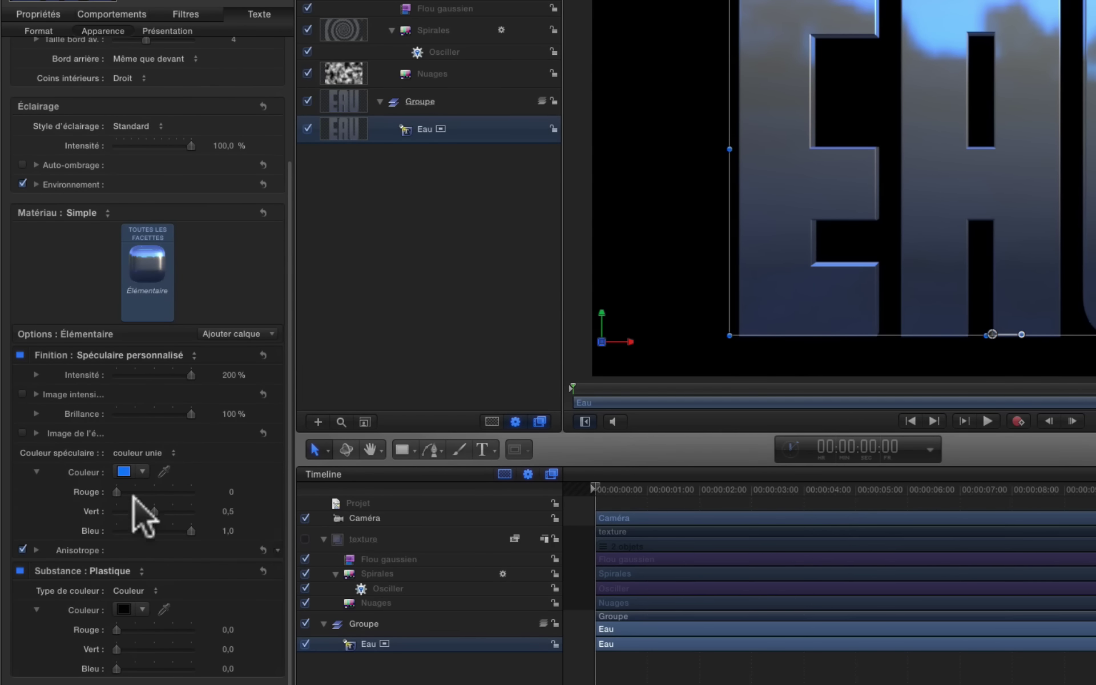
{"action": "left_click", "coordinate": [249, 334]}
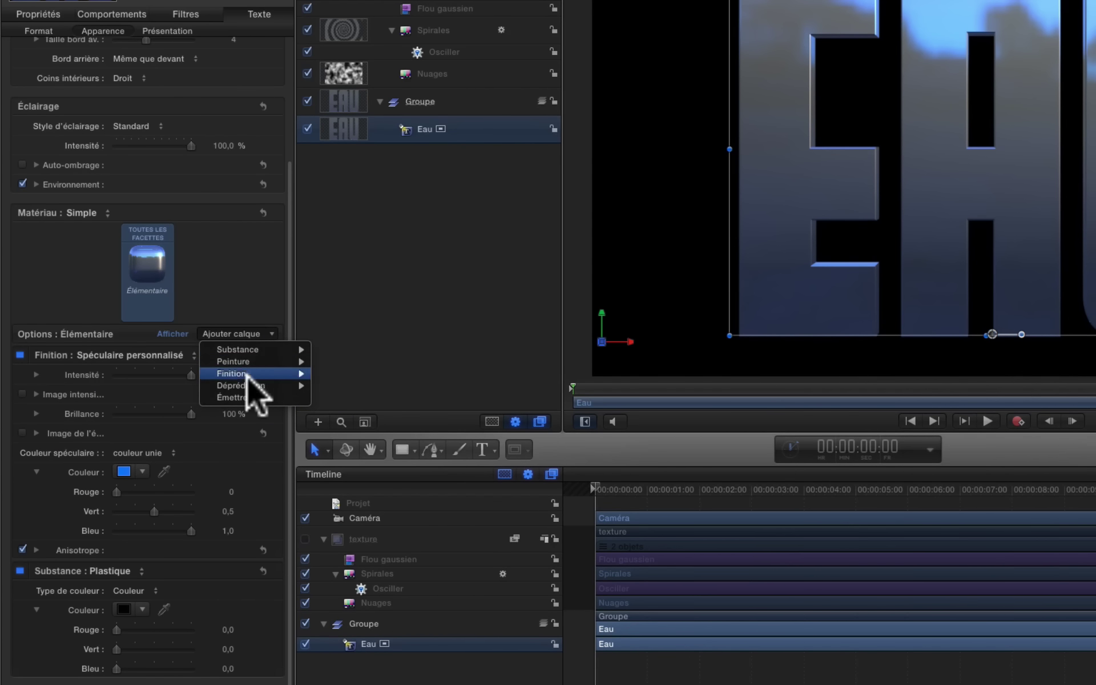
{"action": "mouse_move", "coordinate": [248, 385]}
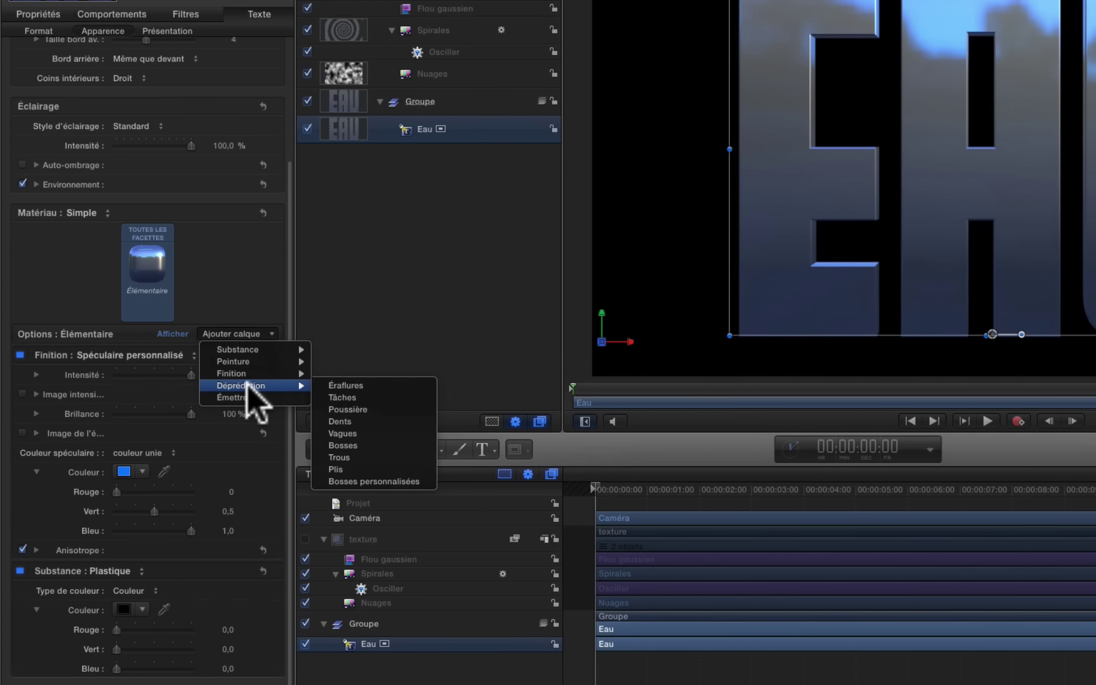
{"action": "left_click", "coordinate": [379, 482]}
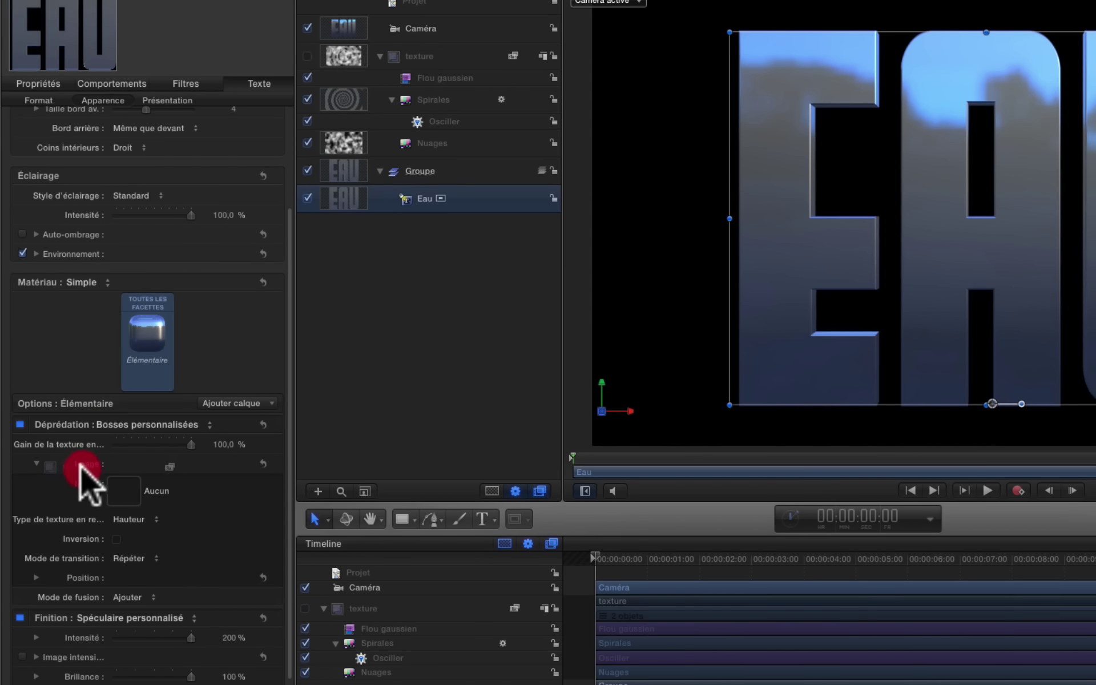
{"action": "left_click_drag", "start_coordinate": [153, 584], "coordinate": [130, 494]}
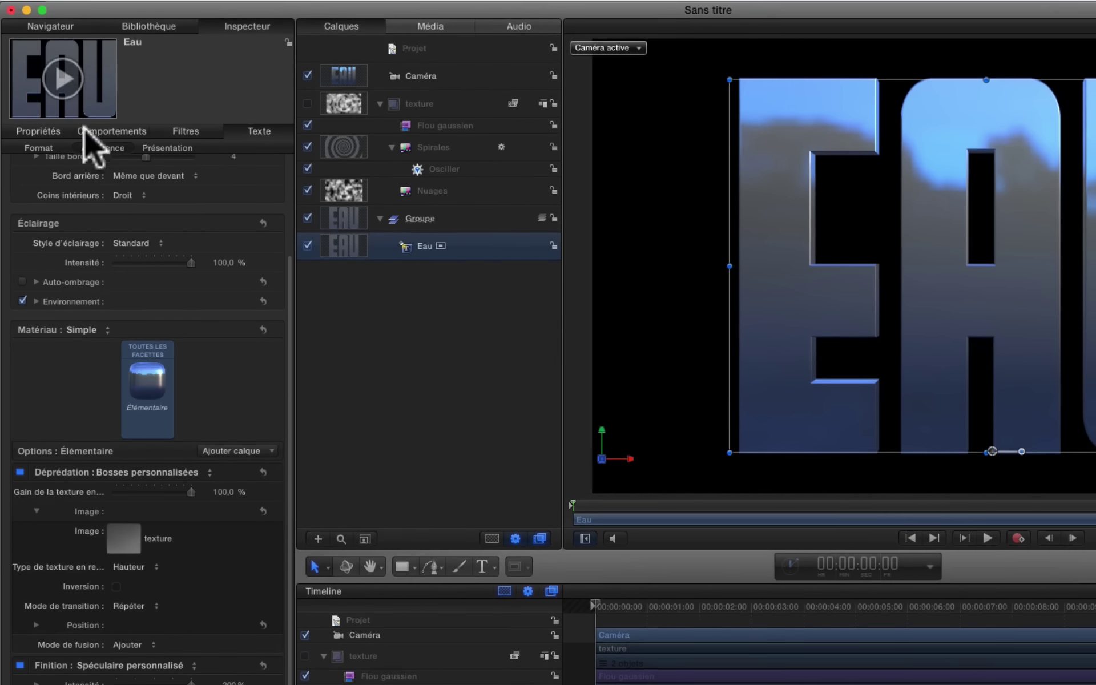
- Transform the Eau text with an X rotation of -61°, a Y position of -184,5 px and a scale of 128%
{"action": "left_click", "coordinate": [416, 242]}
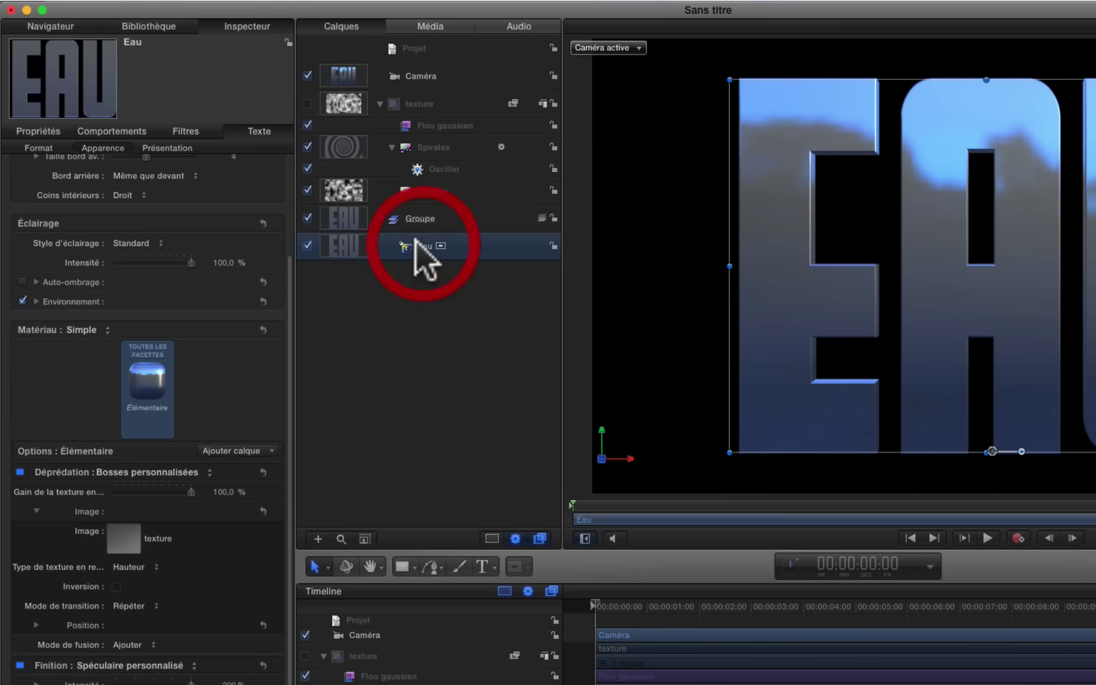
{"action": "left_click", "coordinate": [43, 129]}
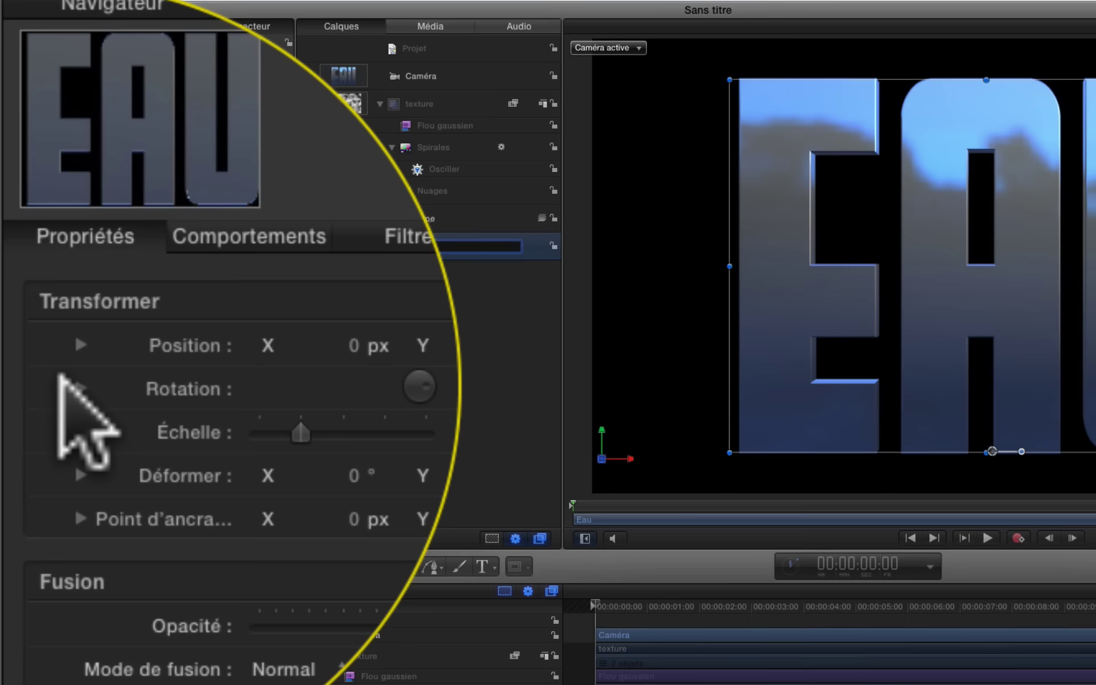
{"action": "left_click", "coordinate": [77, 390]}
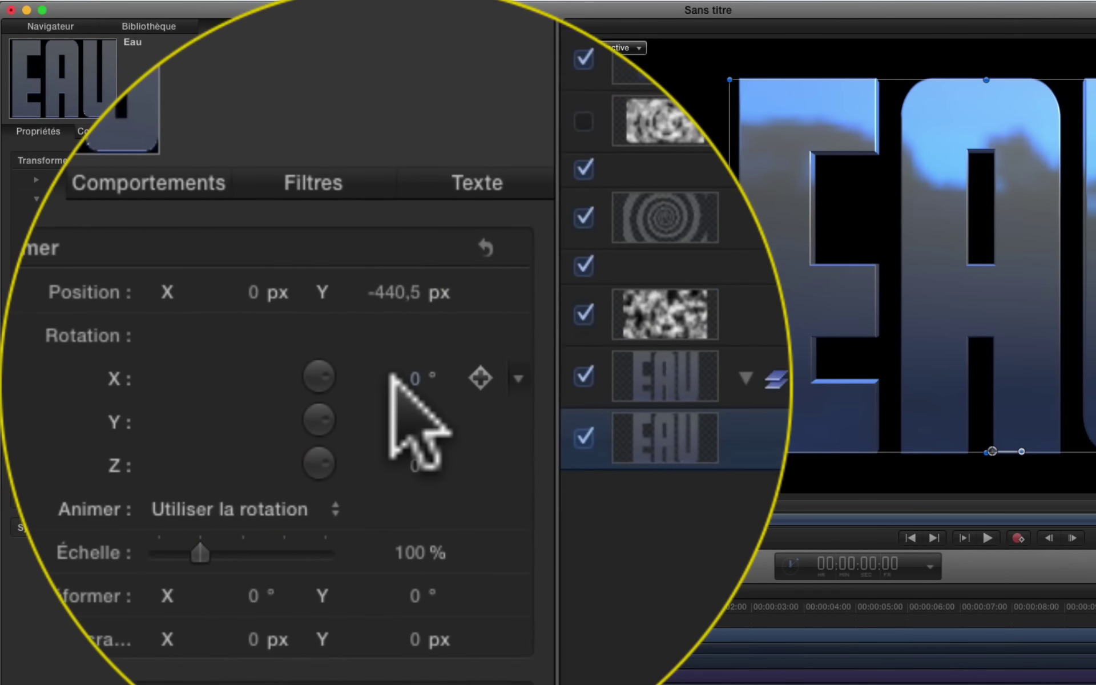
{"action": "left_click_drag", "start_coordinate": [394, 380], "coordinate": [391, 478]}
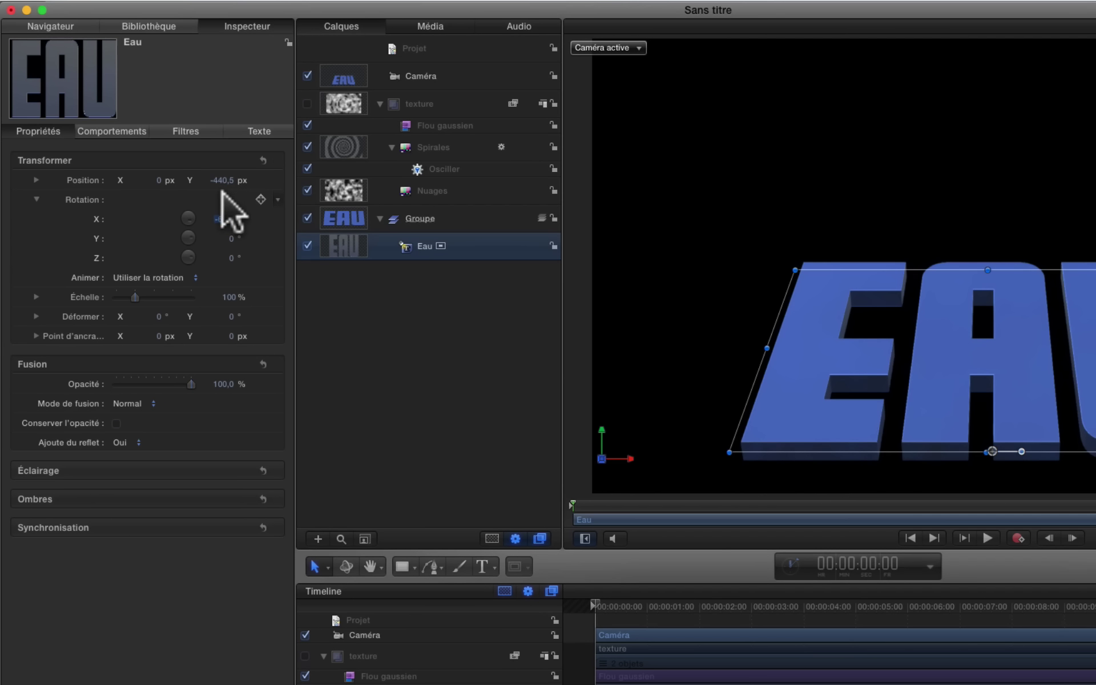
{"action": "left_click_drag", "start_coordinate": [221, 178], "coordinate": [221, 32]}
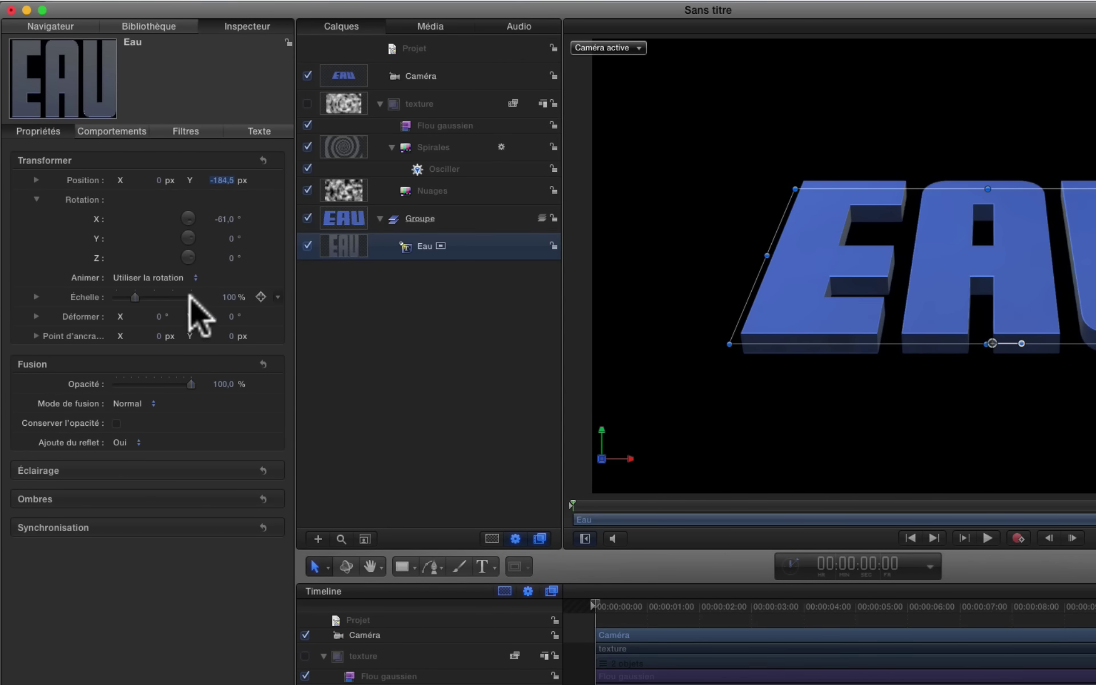
{"action": "left_click_drag", "start_coordinate": [238, 296], "coordinate": [260, 294]}
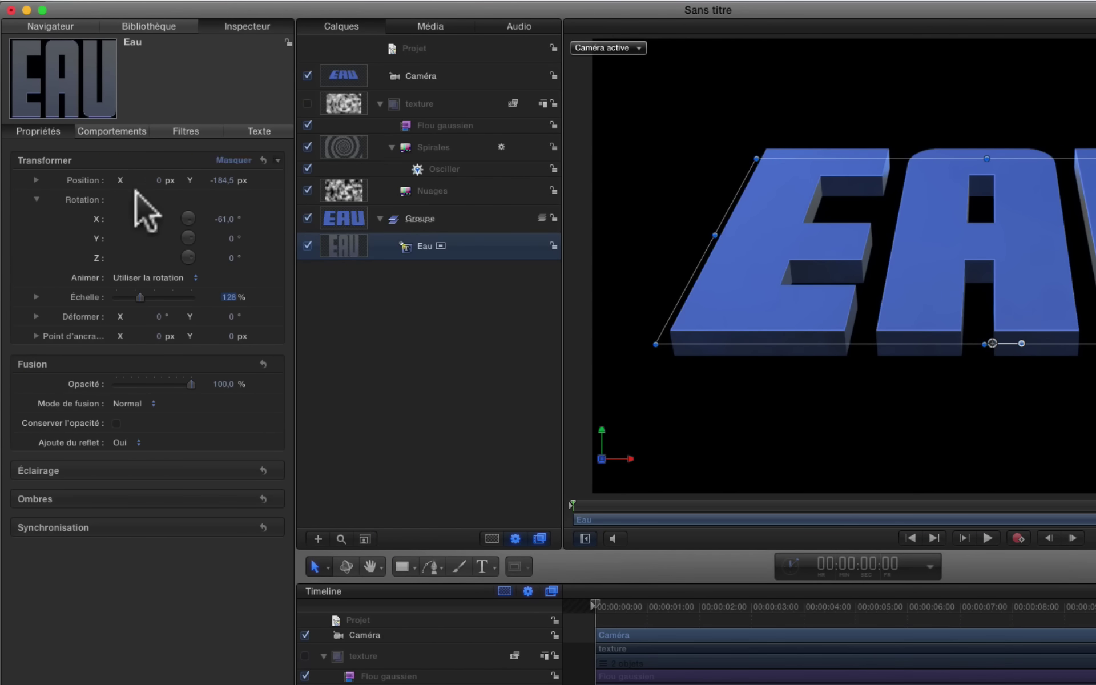
- Set the texture gain of the Eau text's Bosses personnalisées layer to 1100 %
{"action": "left_click", "coordinate": [444, 245]}
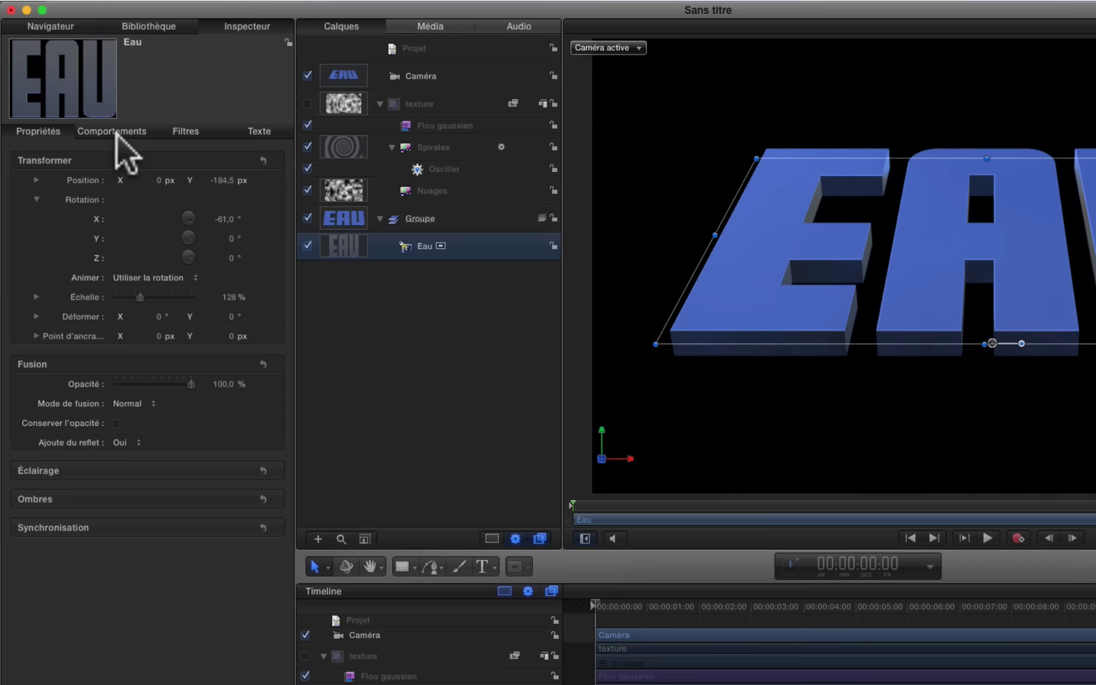
{"action": "left_click", "coordinate": [245, 129]}
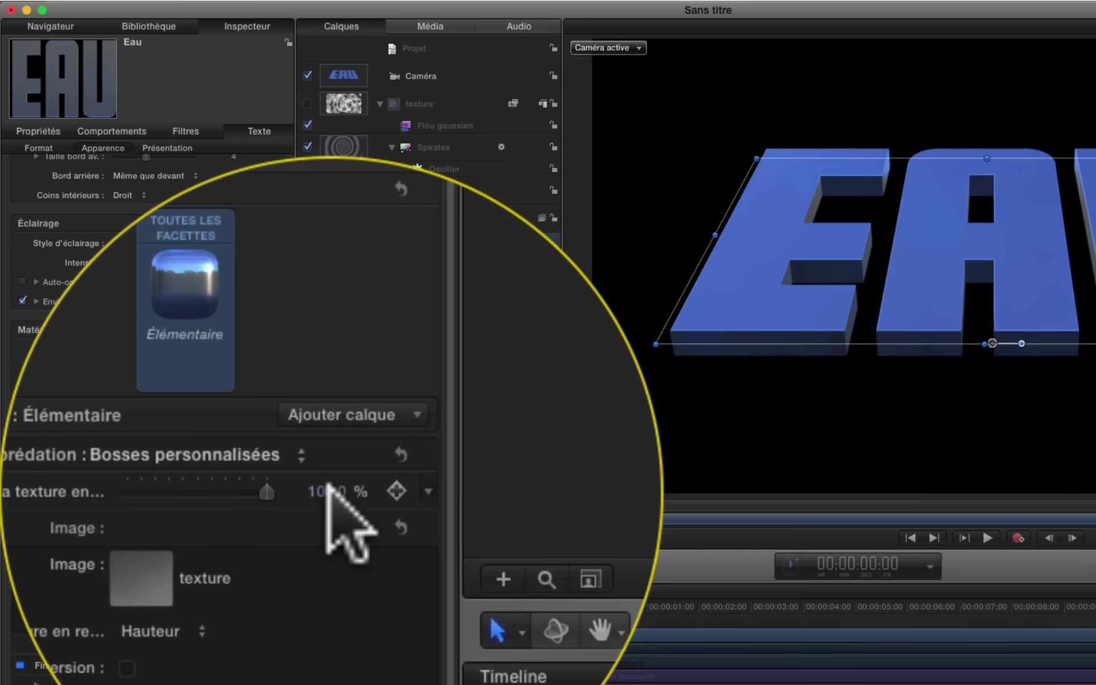
{"action": "left_click", "coordinate": [329, 491]}
{"action": "type", "text": "11"}
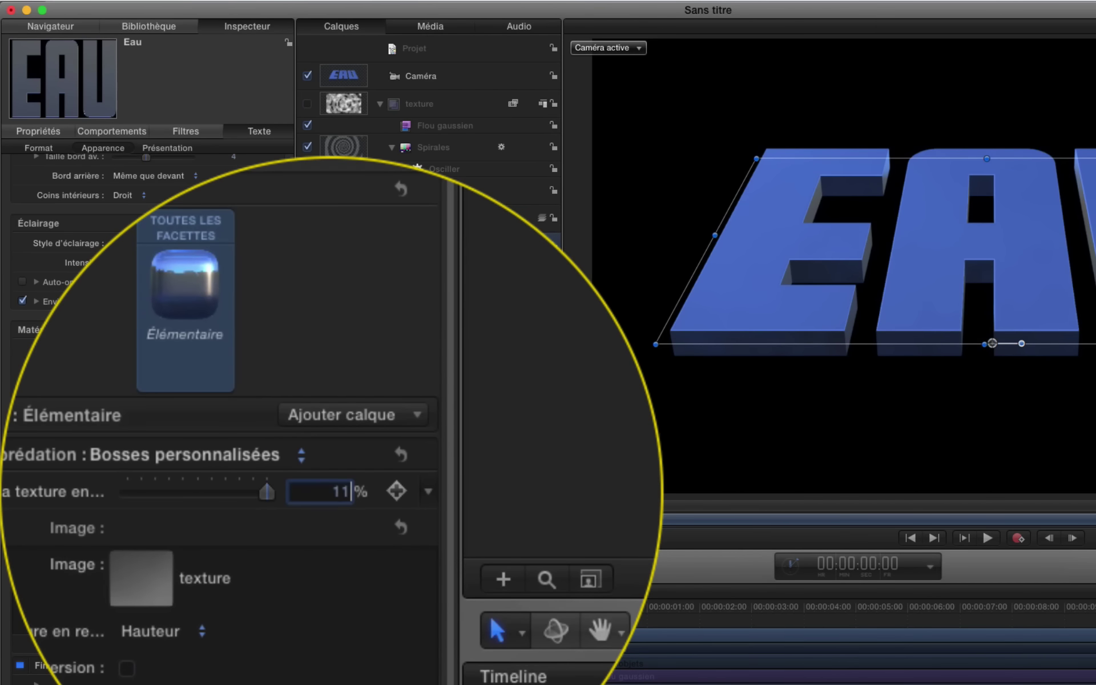
{"action": "key", "text": "Return"}
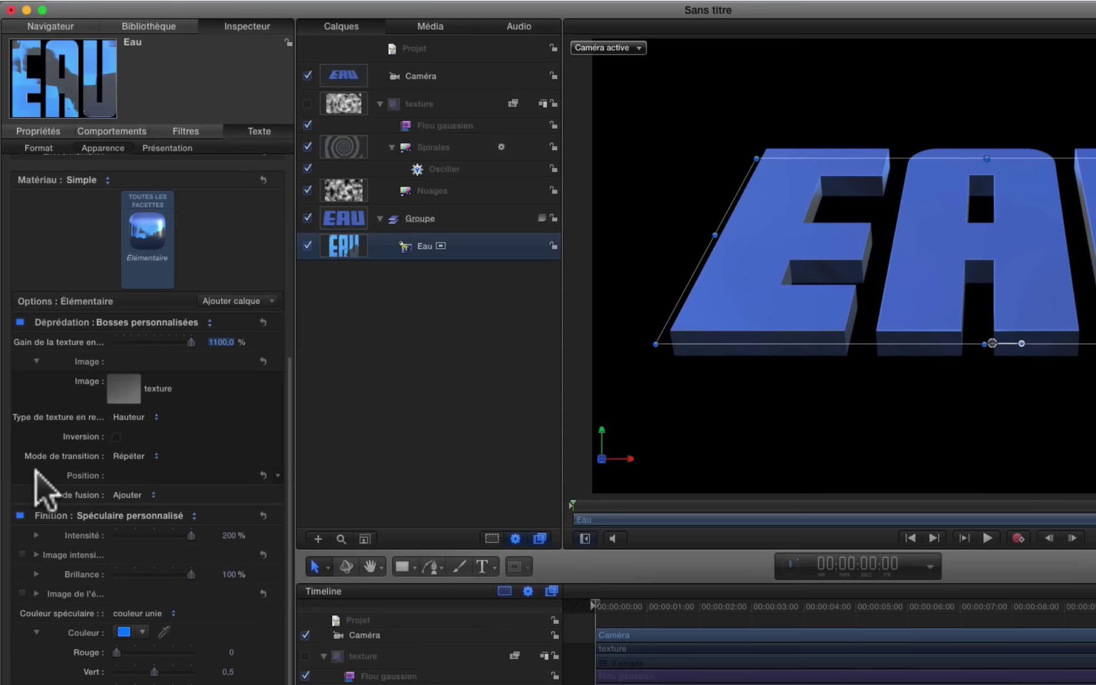
- In the bump image's Position settings, turn off scaling with the text size and set Échelle to 101 %
{"action": "left_click", "coordinate": [36, 475]}
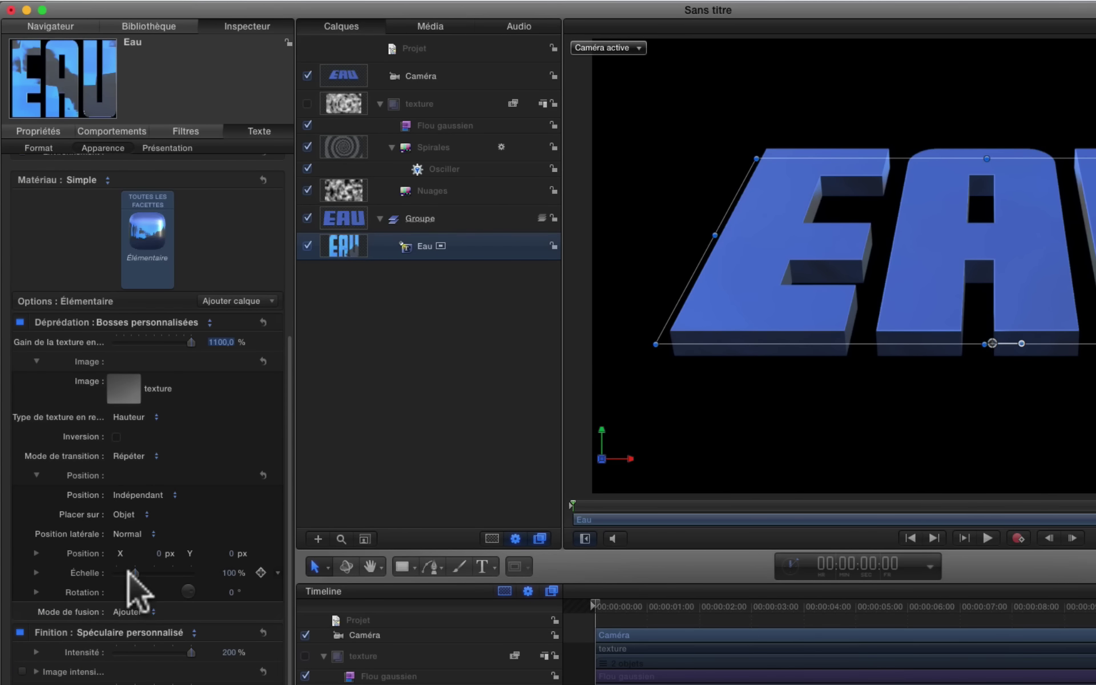
{"action": "left_click_drag", "start_coordinate": [135, 572], "coordinate": [157, 574]}
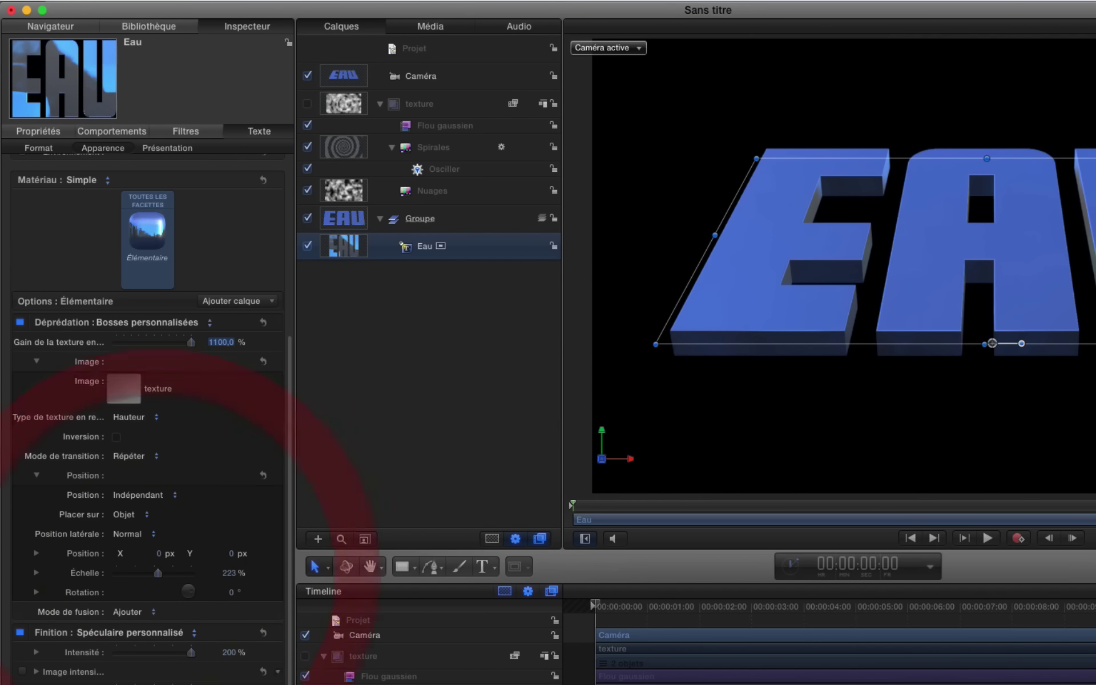
{"action": "left_click", "coordinate": [34, 572]}
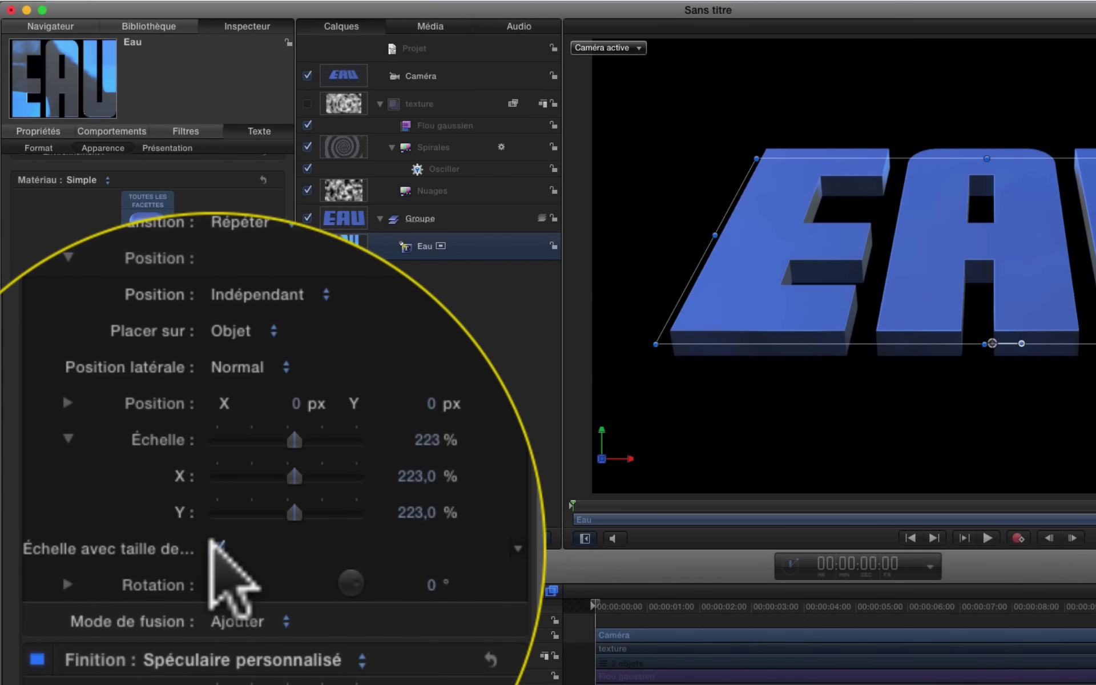
{"action": "left_click", "coordinate": [217, 546]}
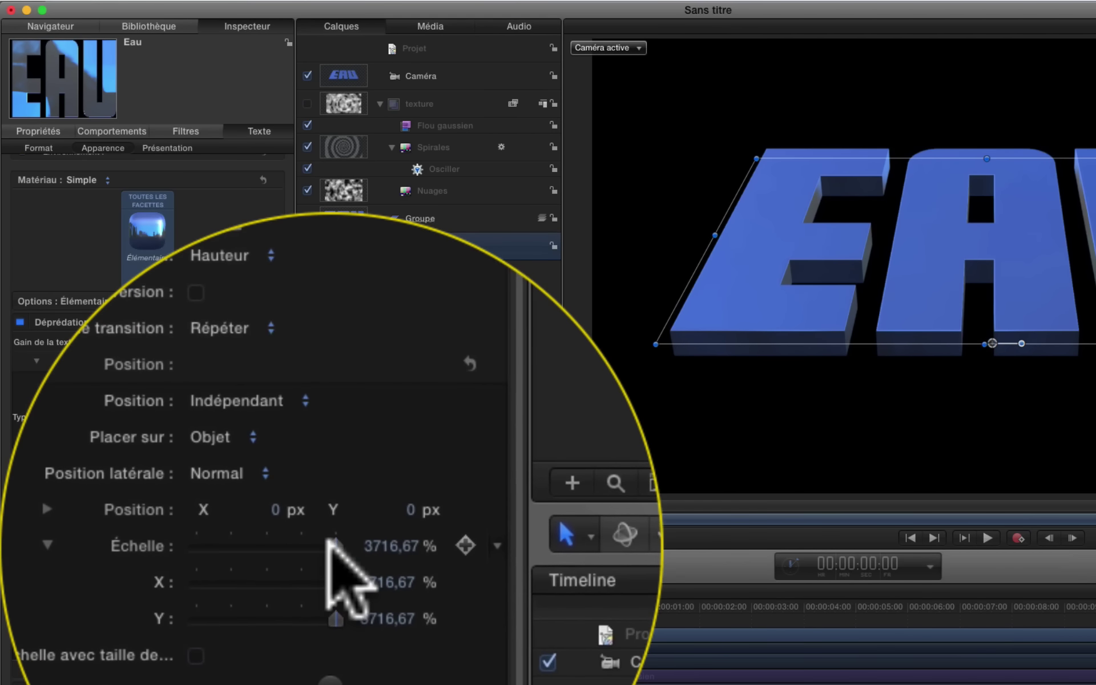
{"action": "mouse_move", "coordinate": [328, 545]}
{"action": "left_mouse_down"}
{"action": "mouse_move", "coordinate": [255, 519]}
{"action": "mouse_move", "coordinate": [245, 539]}
{"action": "left_mouse_up"}
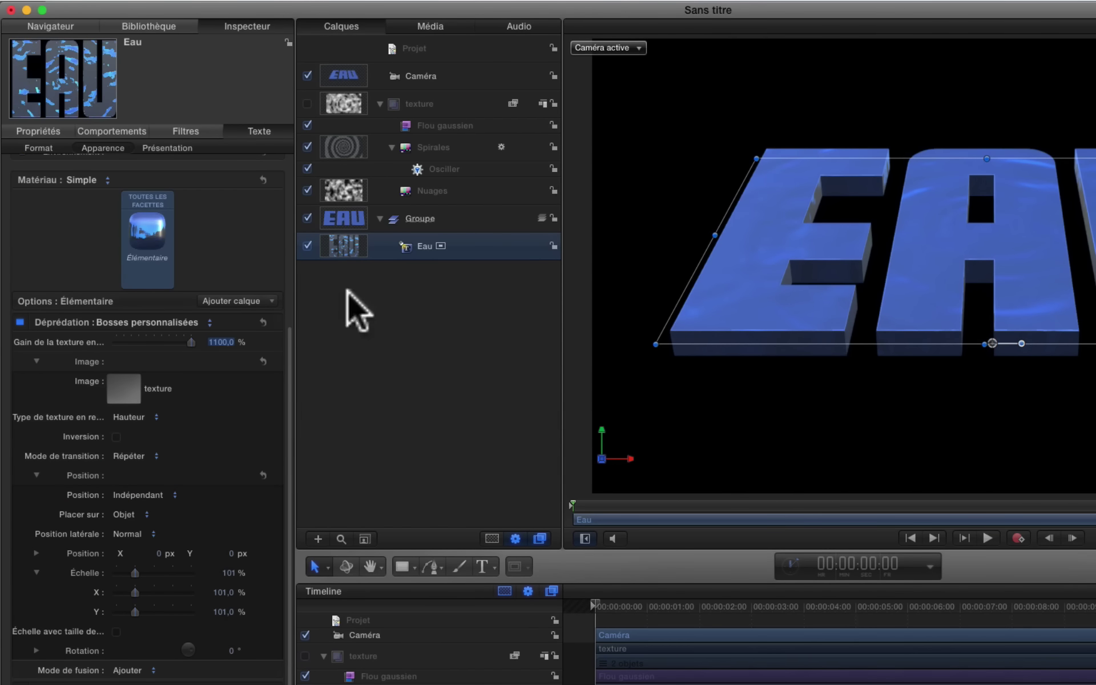
- Set the Eau text's lighting style to Drame droit supérieur with an Intensité of 200 %
{"action": "scroll", "coordinate": [170, 497], "scroll_direction": "up", "scroll_amount": 10}
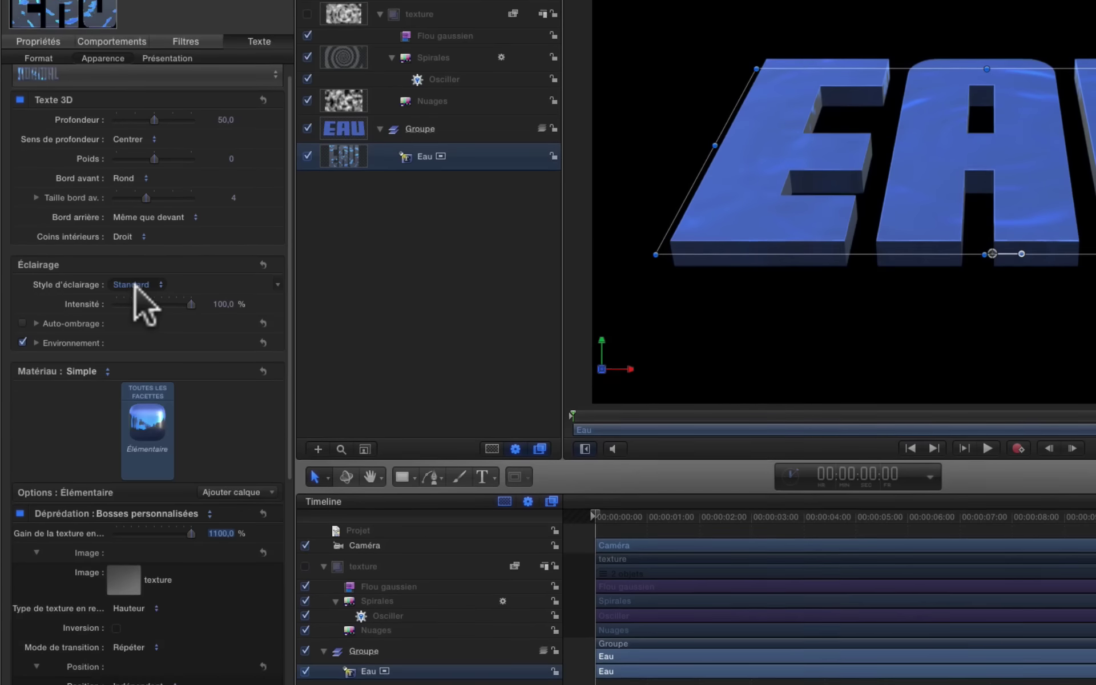
{"action": "left_click", "coordinate": [135, 374]}
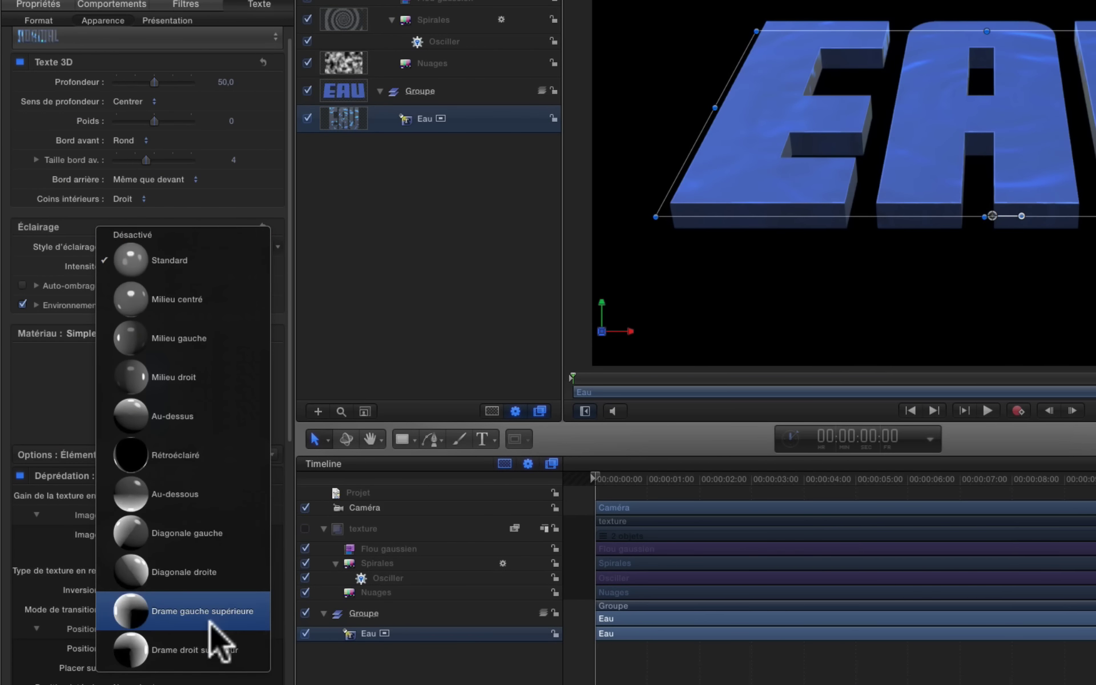
{"action": "left_click", "coordinate": [165, 650]}
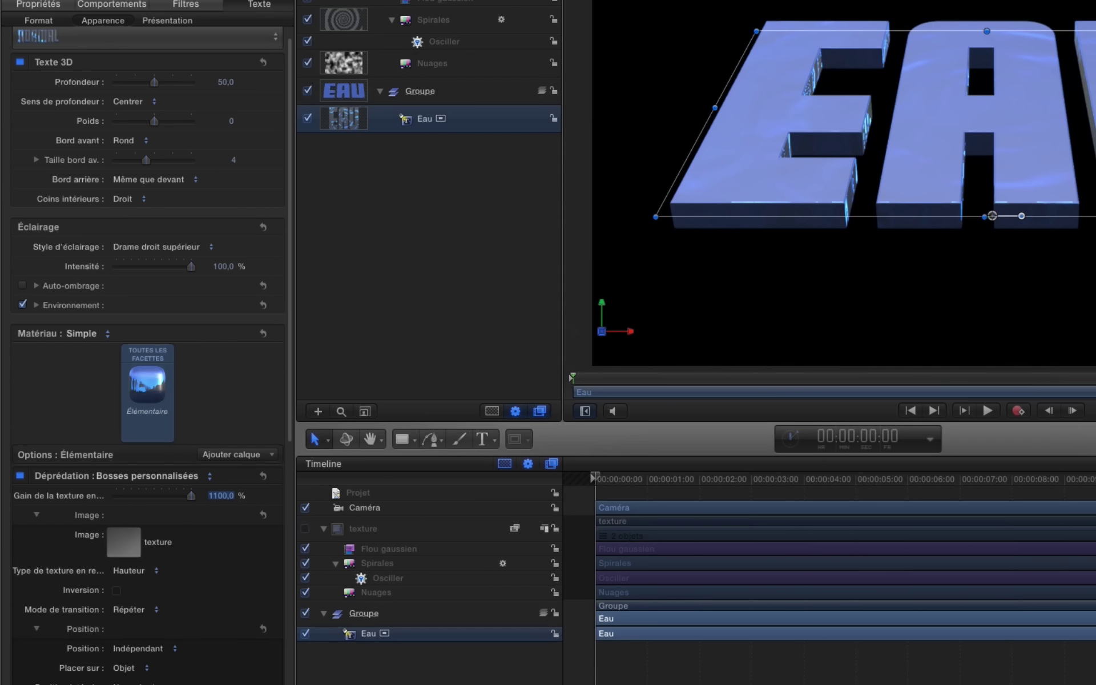
{"action": "double_click", "coordinate": [223, 267]}
{"action": "type", "text": "200"}
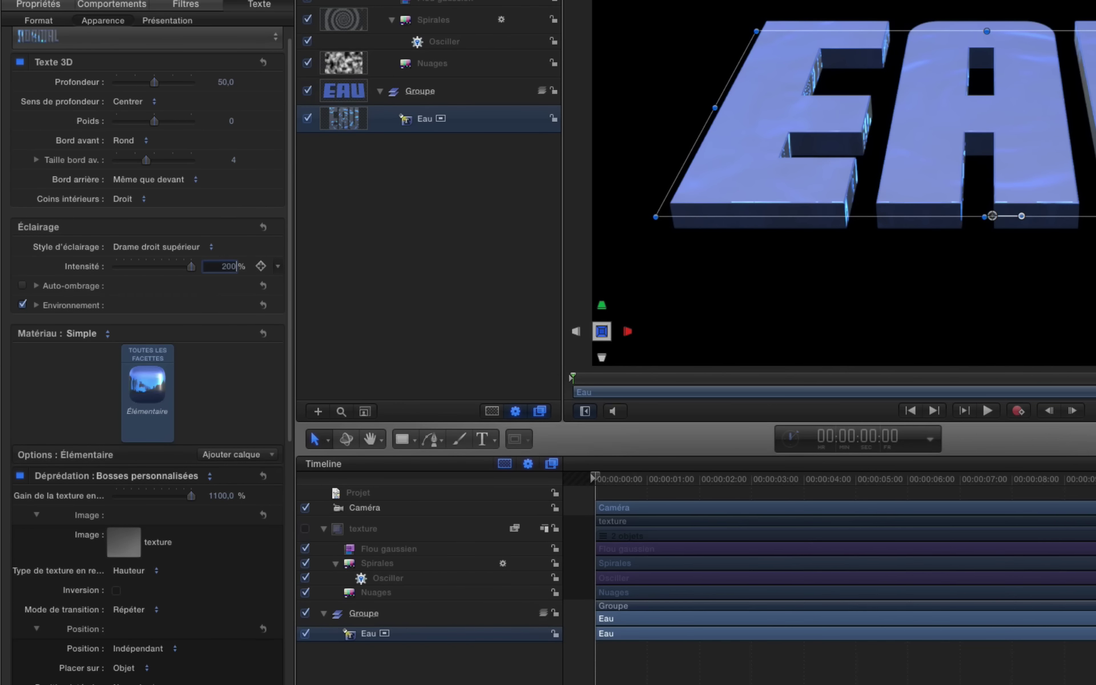
{"action": "key", "text": "Return"}
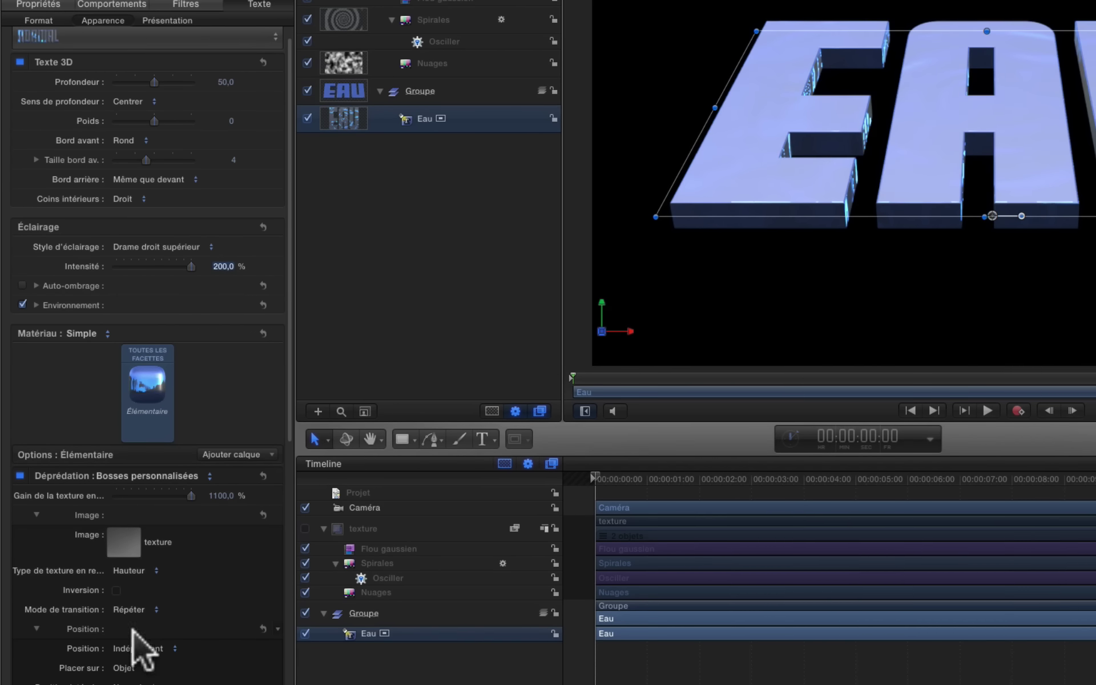
- Enable Anisotrope in the Spéculaire personnalisé finish with Cylindrique geometry, placed on Objet
{"action": "scroll", "coordinate": [134, 632], "scroll_direction": "down", "scroll_amount": 8}
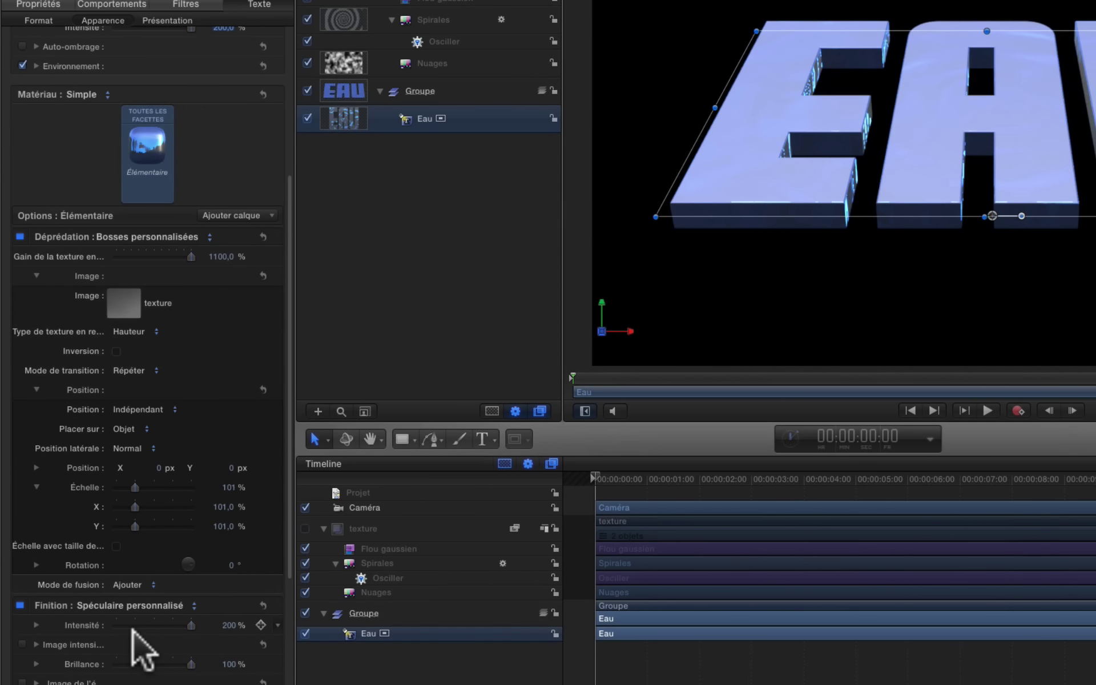
{"action": "scroll", "coordinate": [134, 632], "scroll_direction": "down", "scroll_amount": 5}
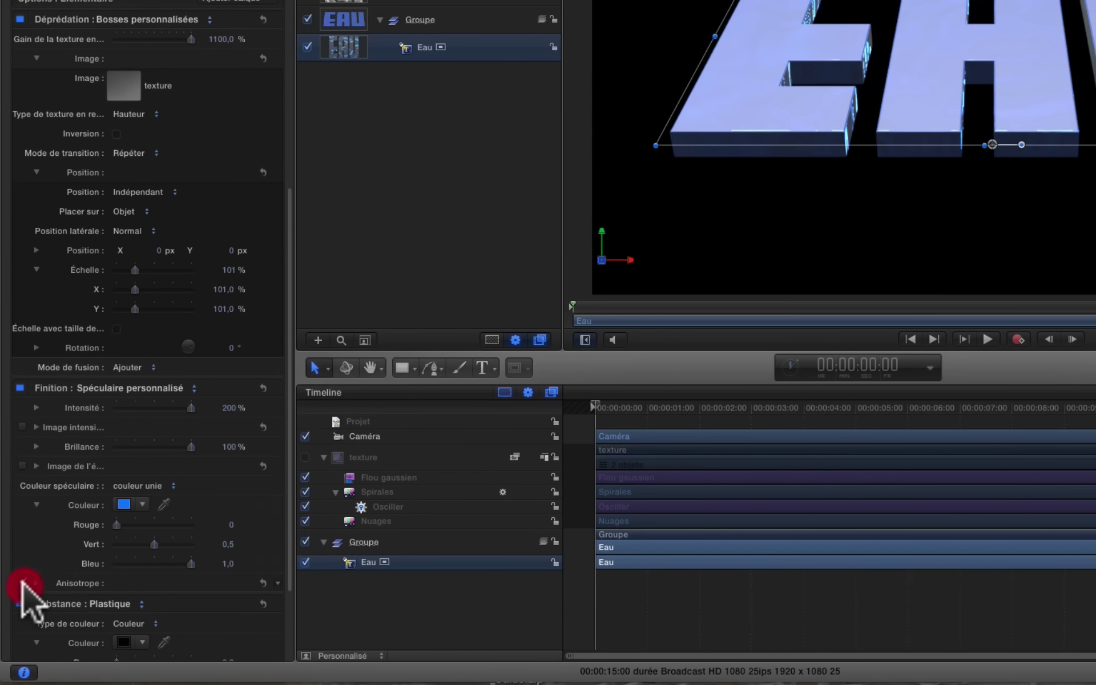
{"action": "left_click", "coordinate": [23, 582]}
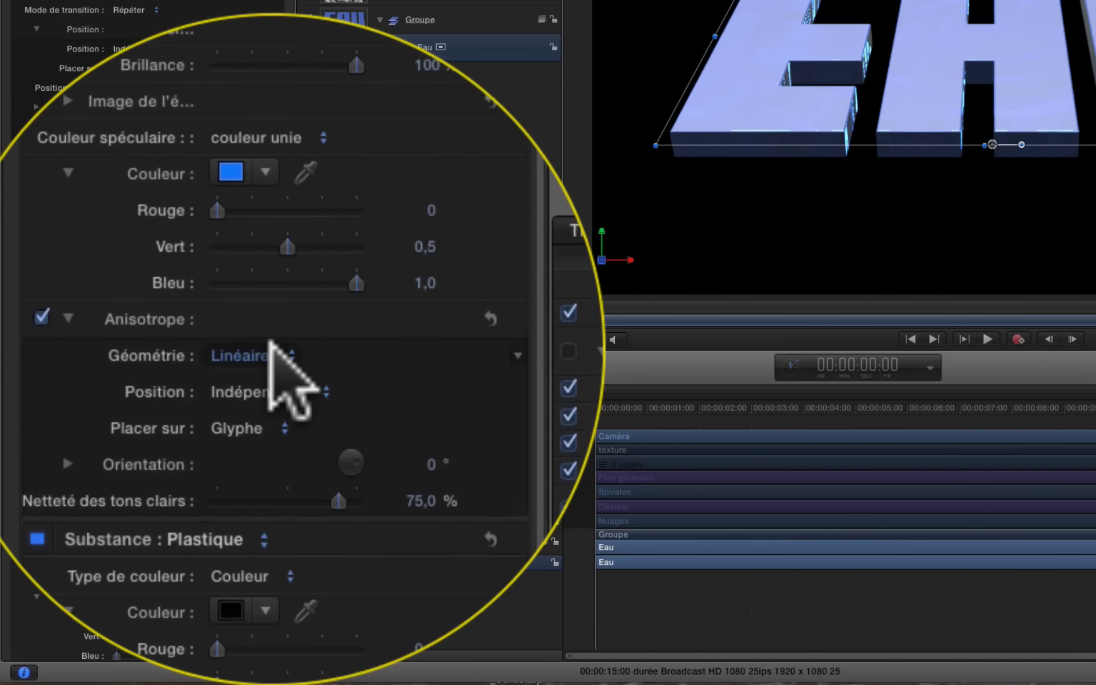
{"action": "left_click", "coordinate": [273, 346]}
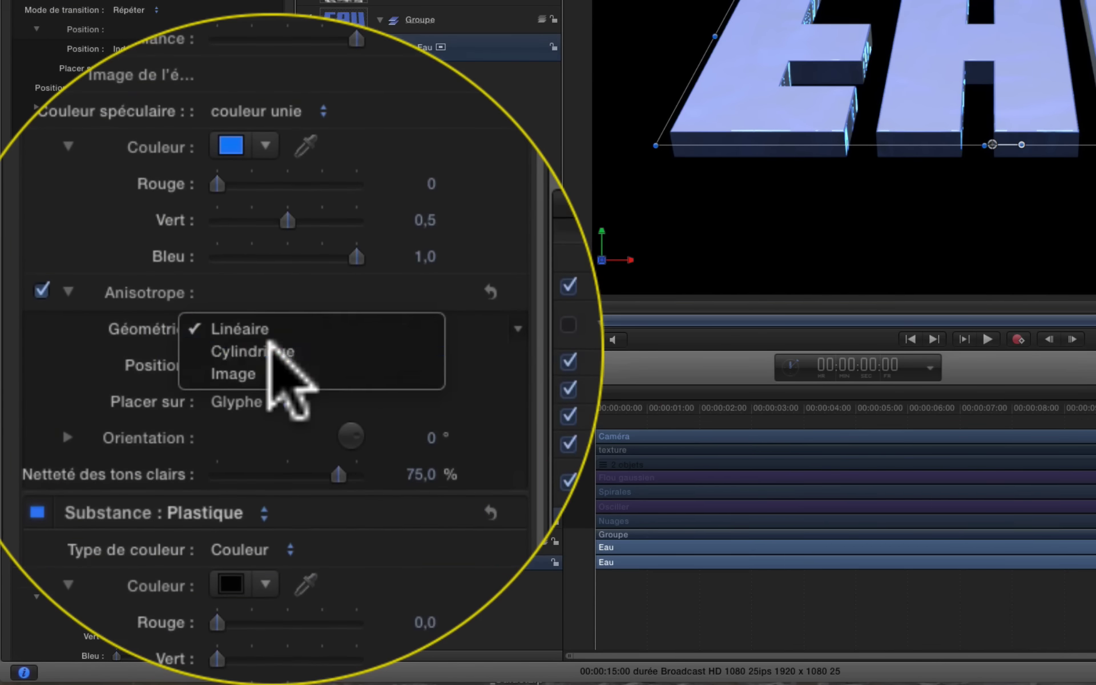
{"action": "left_click", "coordinate": [273, 350]}
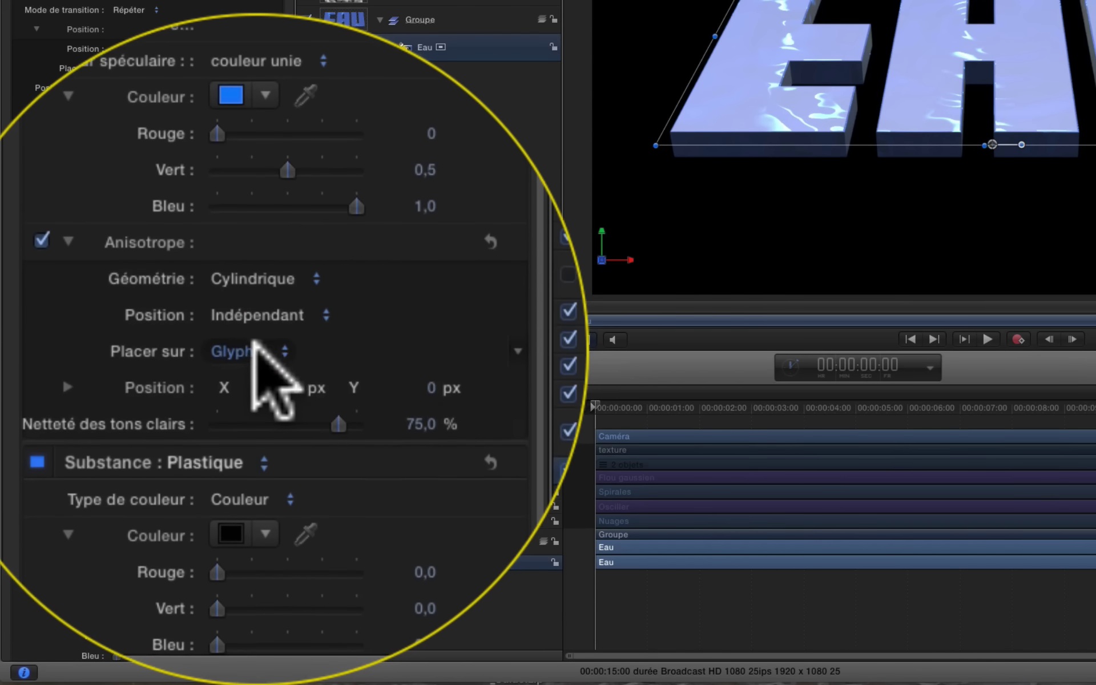
{"action": "left_click", "coordinate": [243, 345]}
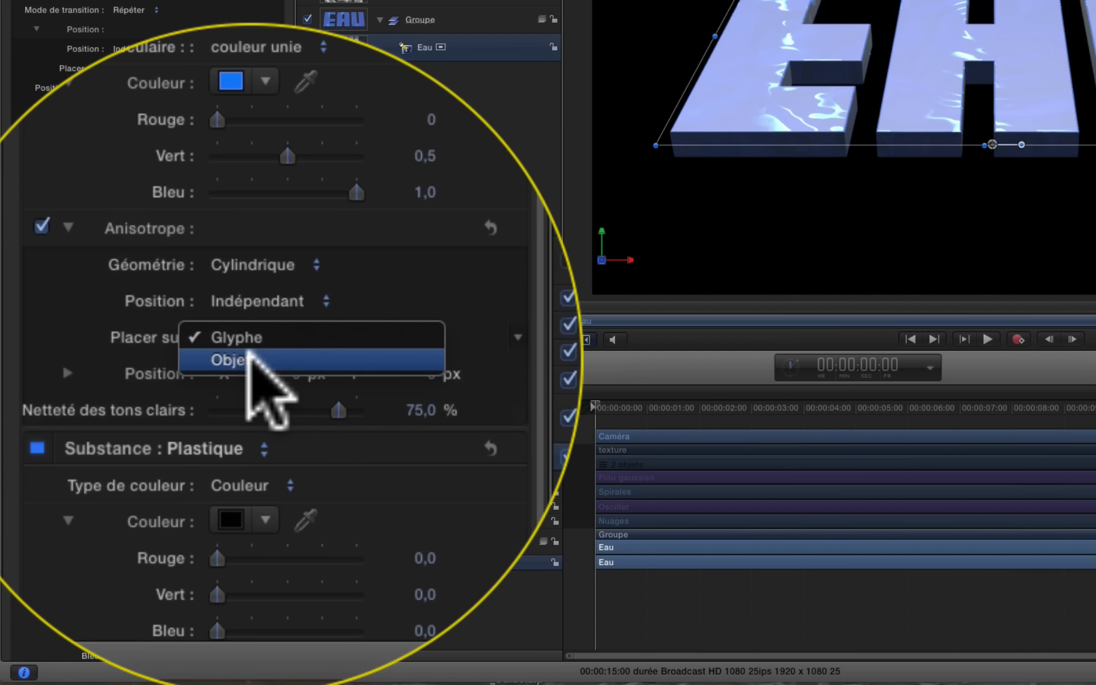
{"action": "left_click", "coordinate": [249, 359]}
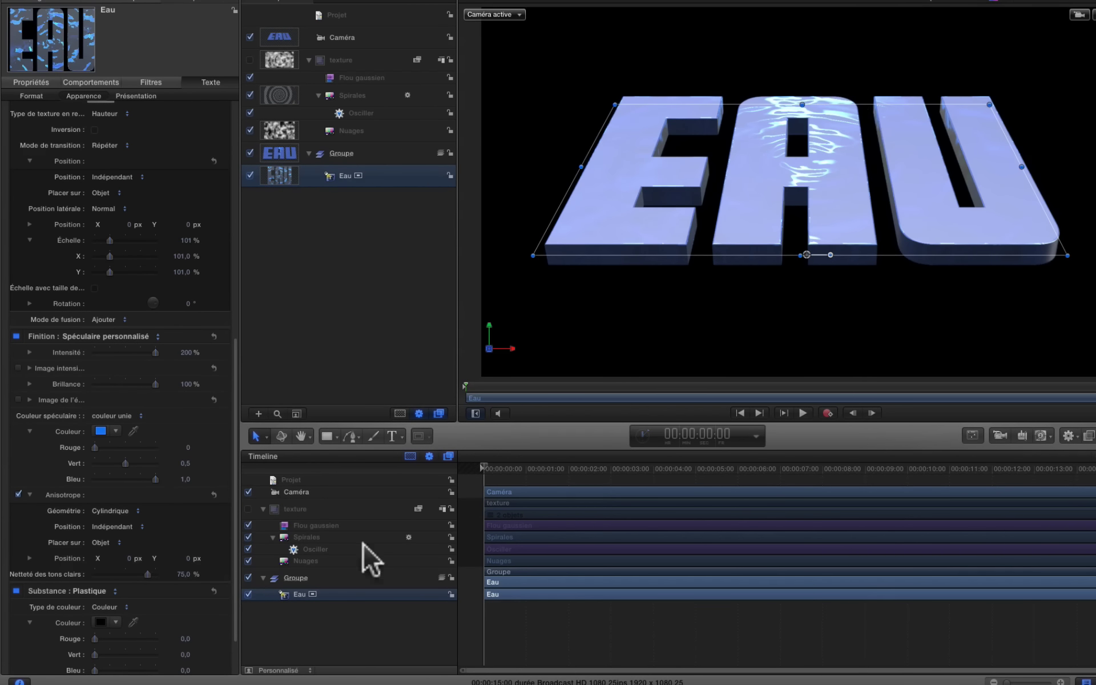
- Compare the anisotropic placement on Glyphe with the placement on Objet, finishing on Objet
{"action": "left_click", "coordinate": [106, 542]}
{"action": "left_click", "coordinate": [114, 532]}
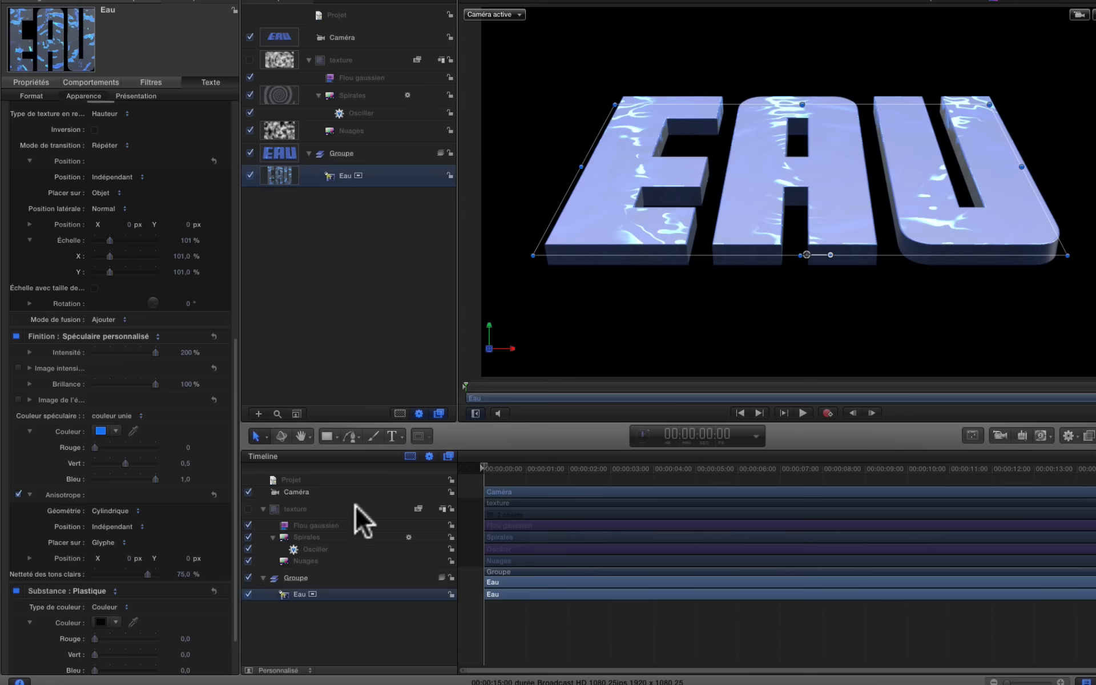
{"action": "left_click", "coordinate": [125, 542]}
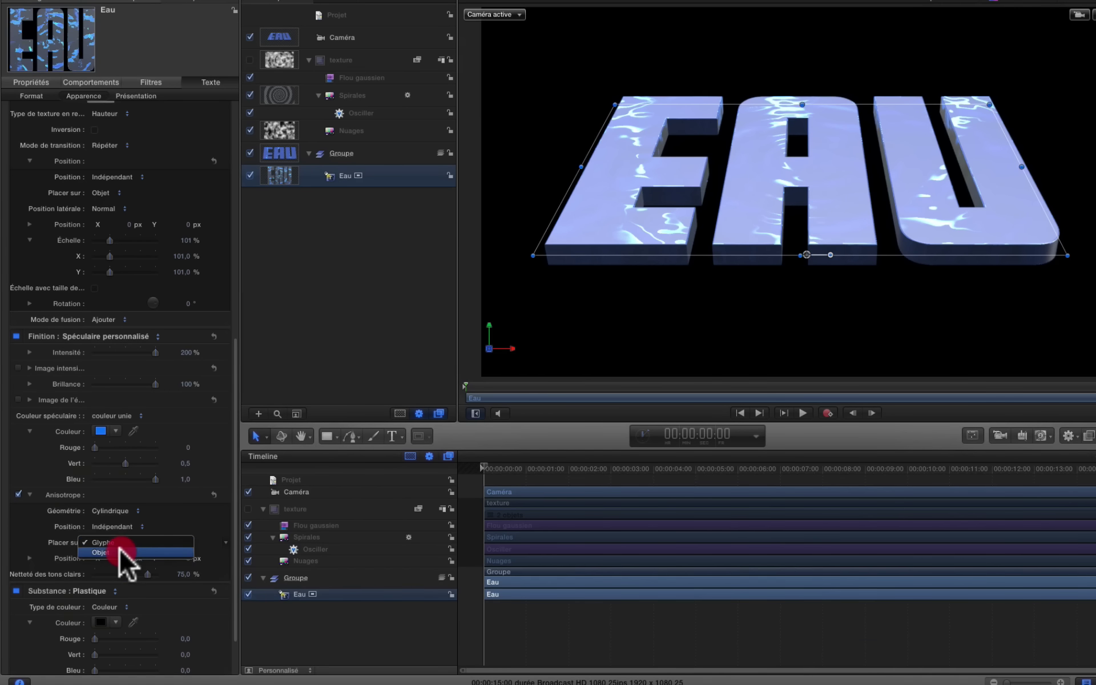
{"action": "left_click", "coordinate": [120, 552]}
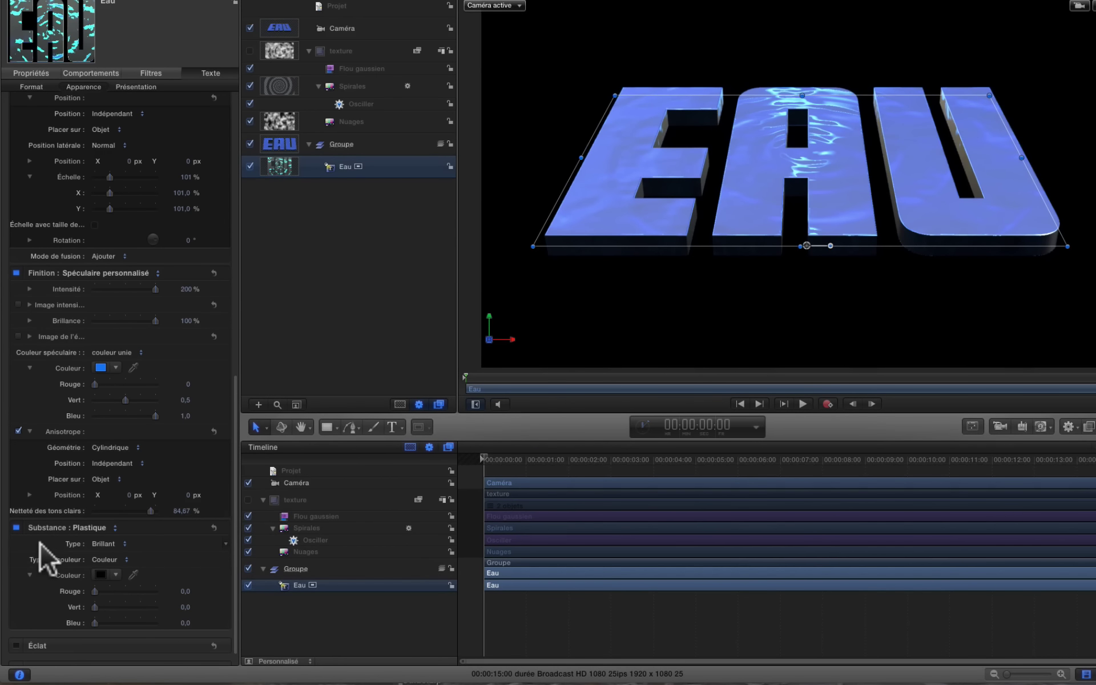
- Change the material's substance from Plastique to Générique and set its Luminosité to 0 %
{"action": "left_click", "coordinate": [105, 527]}
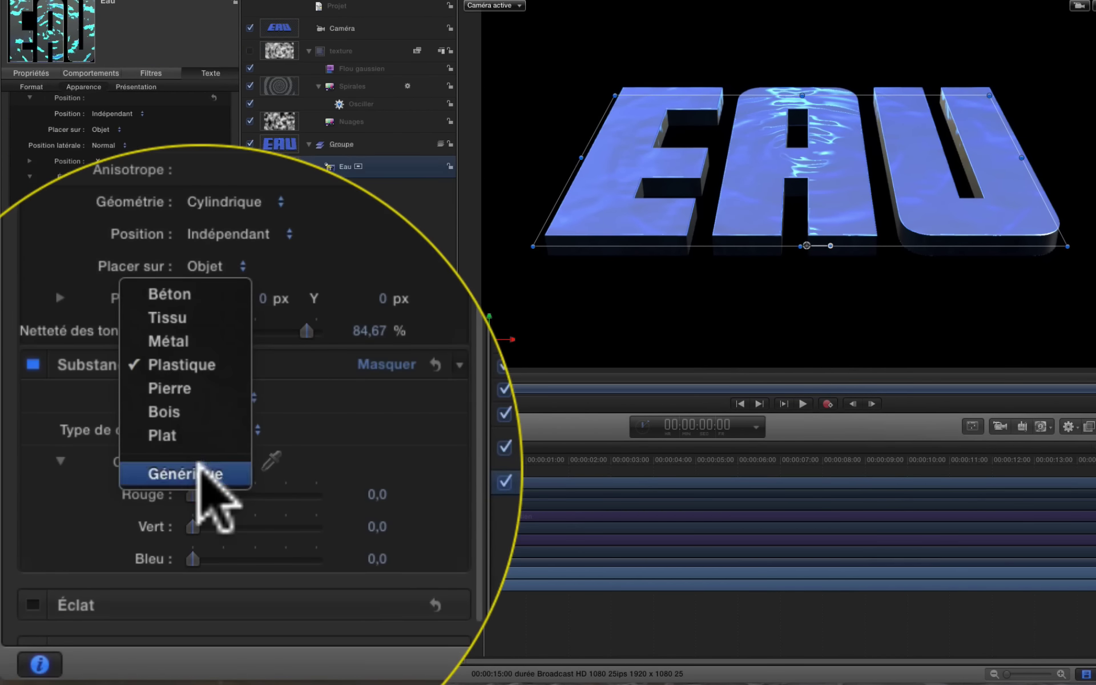
{"action": "left_click", "coordinate": [197, 471]}
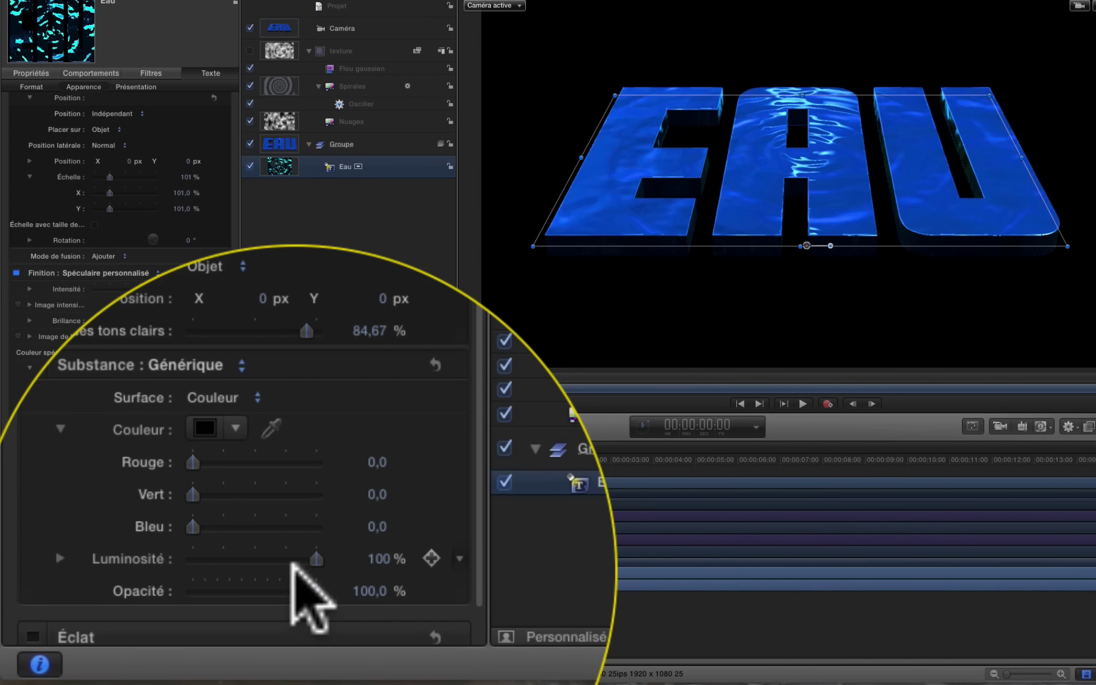
{"action": "left_click_drag", "start_coordinate": [239, 558], "coordinate": [157, 560]}
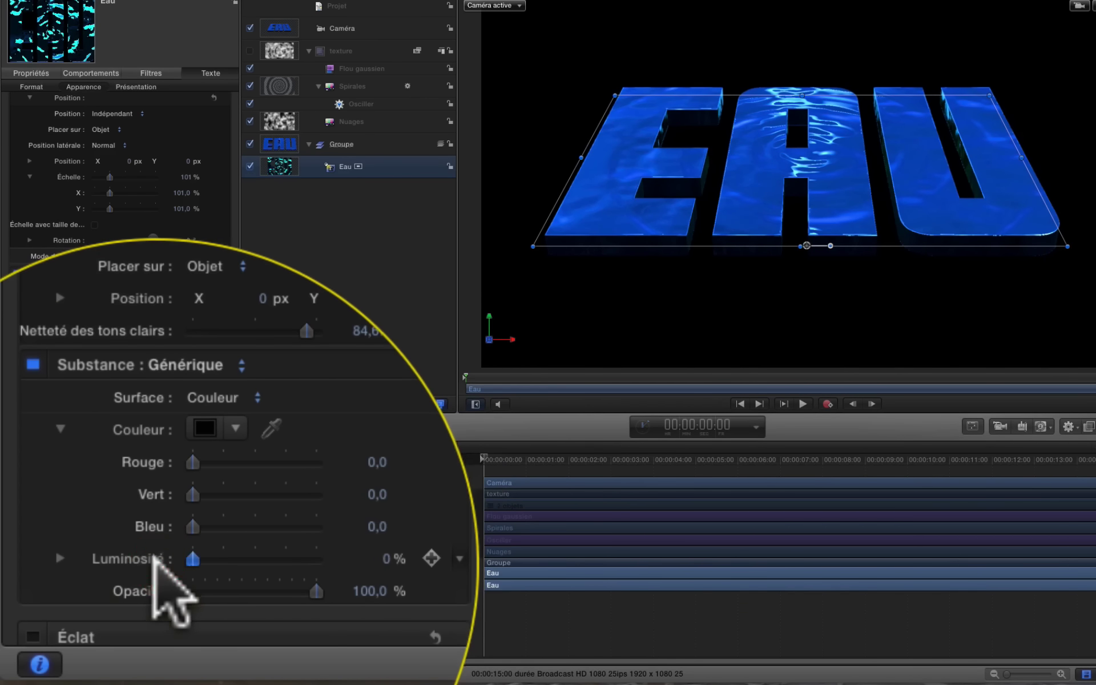
- Lower the Générique substance's Opacité to about 26 %, playing the animation to check the transparent water look
{"action": "left_click_drag", "start_coordinate": [314, 590], "coordinate": [219, 593]}
{"action": "left_click_drag", "start_coordinate": [220, 590], "coordinate": [222, 589]}
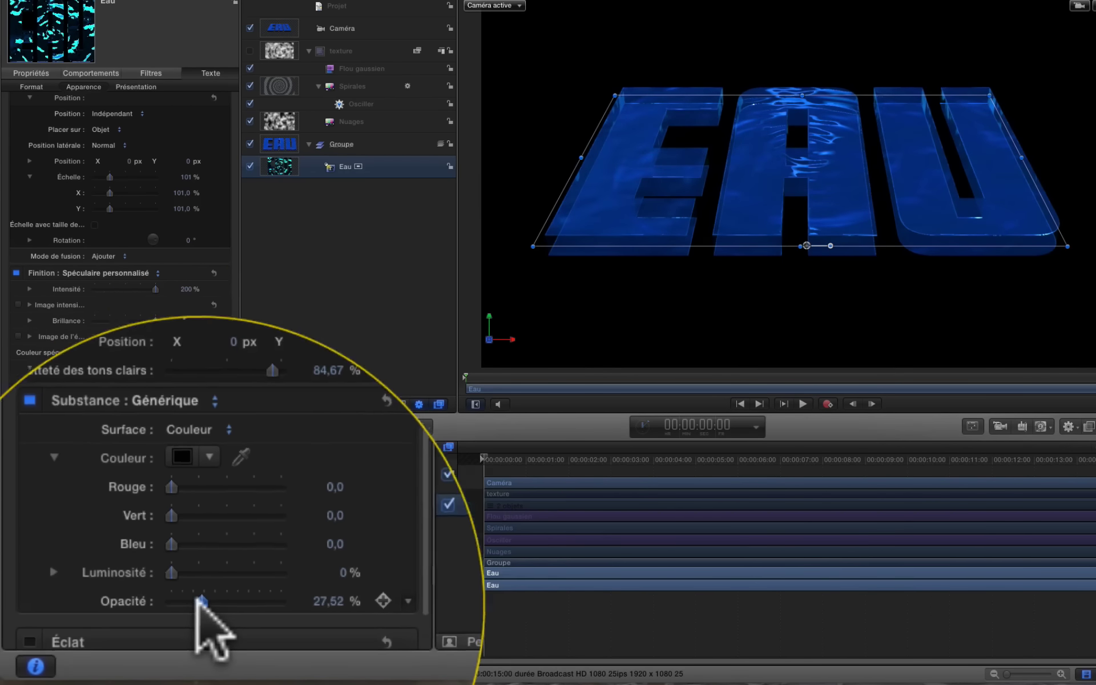
{"action": "key", "text": "space"}
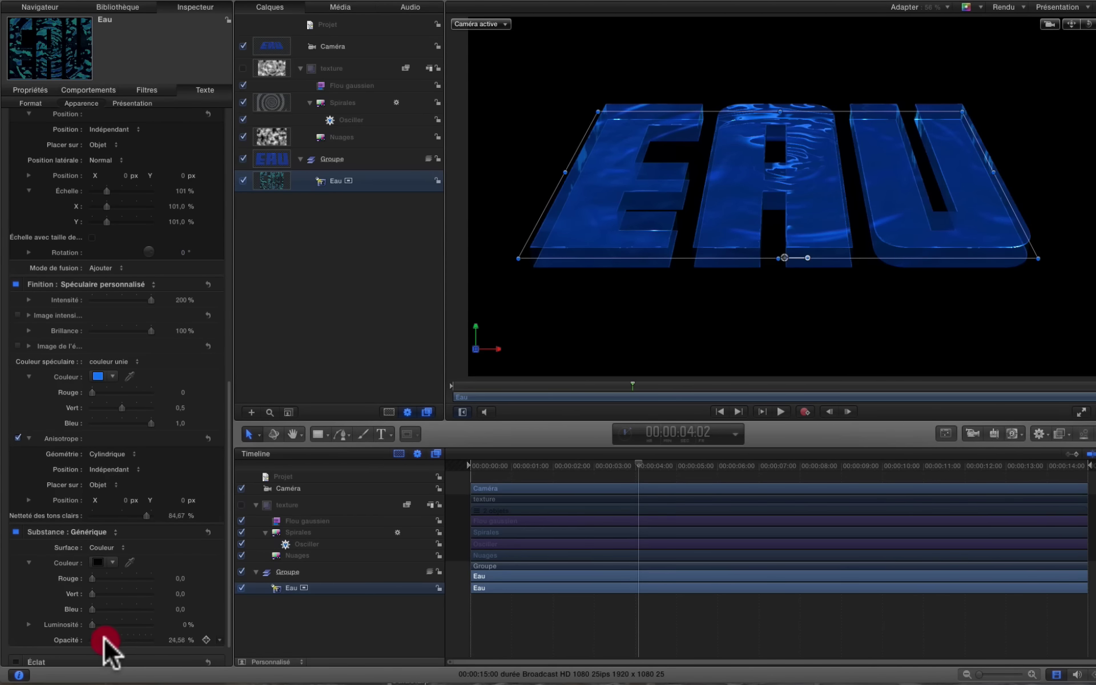
{"action": "mouse_move", "coordinate": [104, 639]}
{"action": "left_mouse_down"}
{"action": "mouse_move", "coordinate": [146, 635]}
{"action": "mouse_move", "coordinate": [104, 640]}
{"action": "left_mouse_up"}
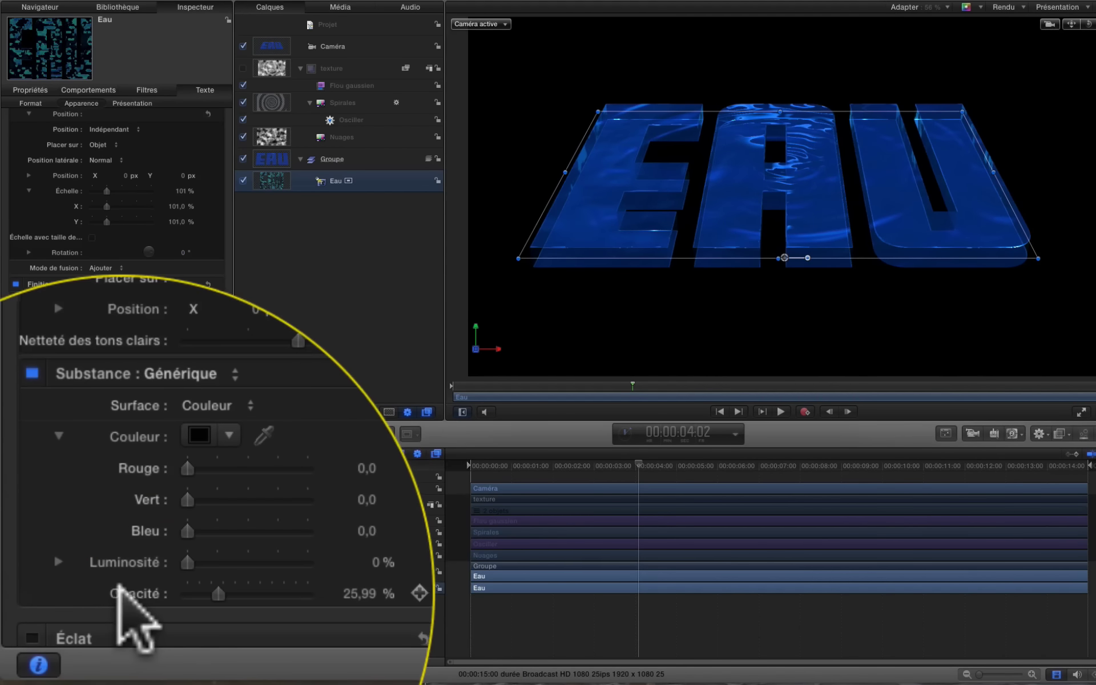
- Publish the substance's Opacité parameter and the Eau text's Position parameter
{"action": "right_click", "coordinate": [118, 585]}
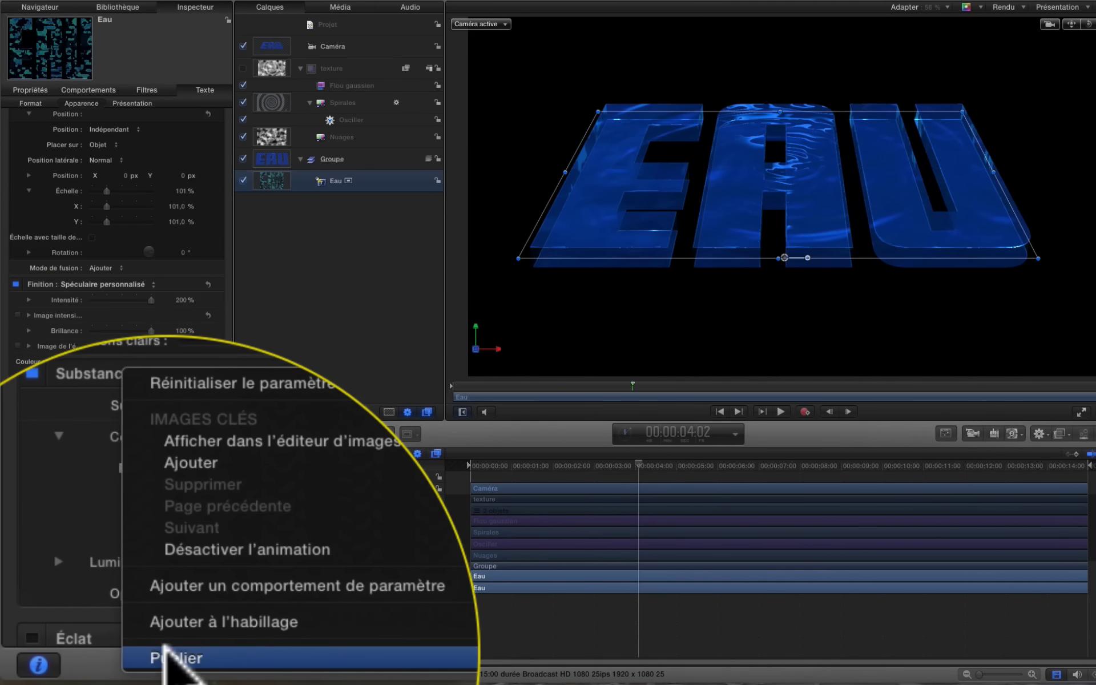
{"action": "left_click", "coordinate": [165, 650]}
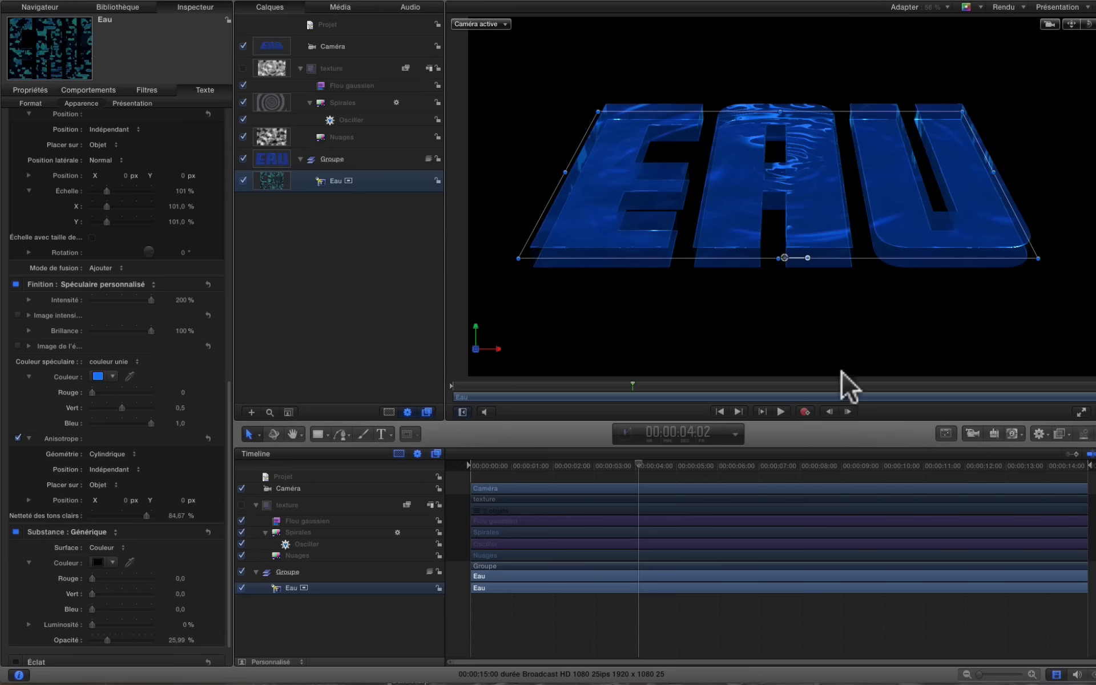
{"action": "left_click", "coordinate": [35, 92]}
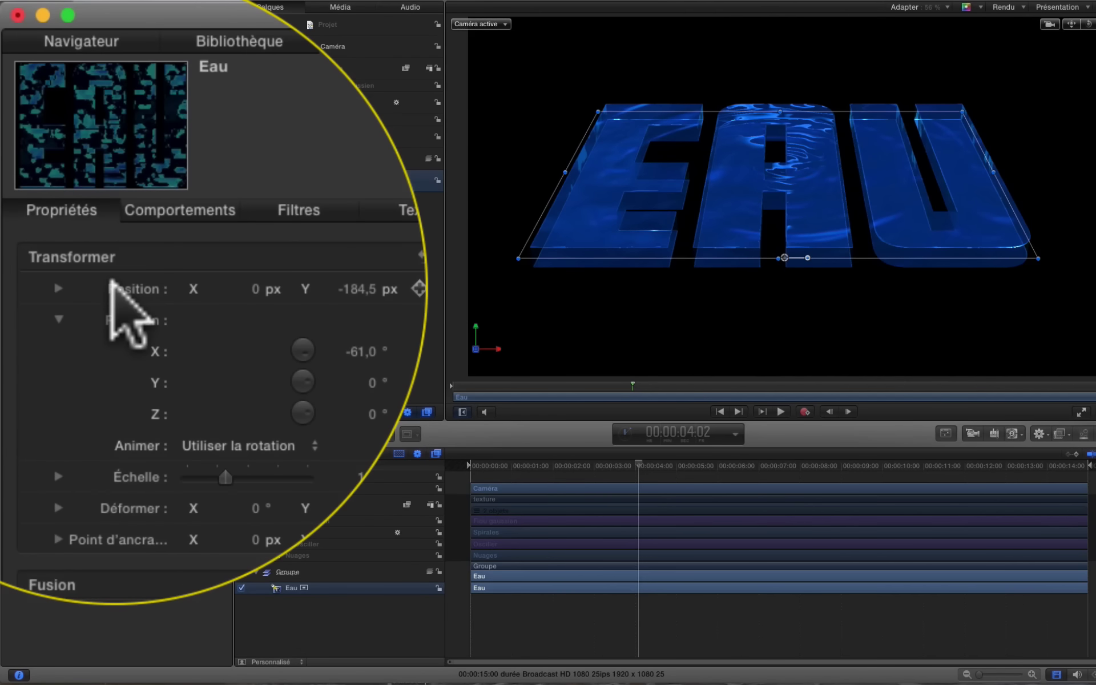
{"action": "right_click", "coordinate": [112, 282]}
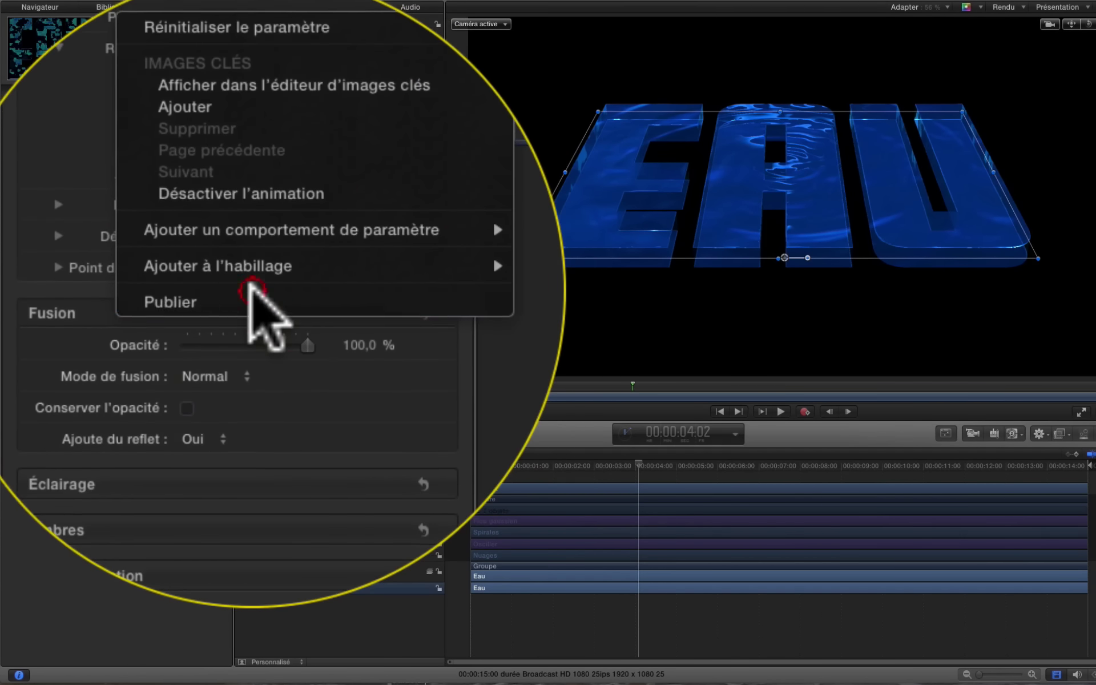
{"action": "left_click", "coordinate": [252, 290]}
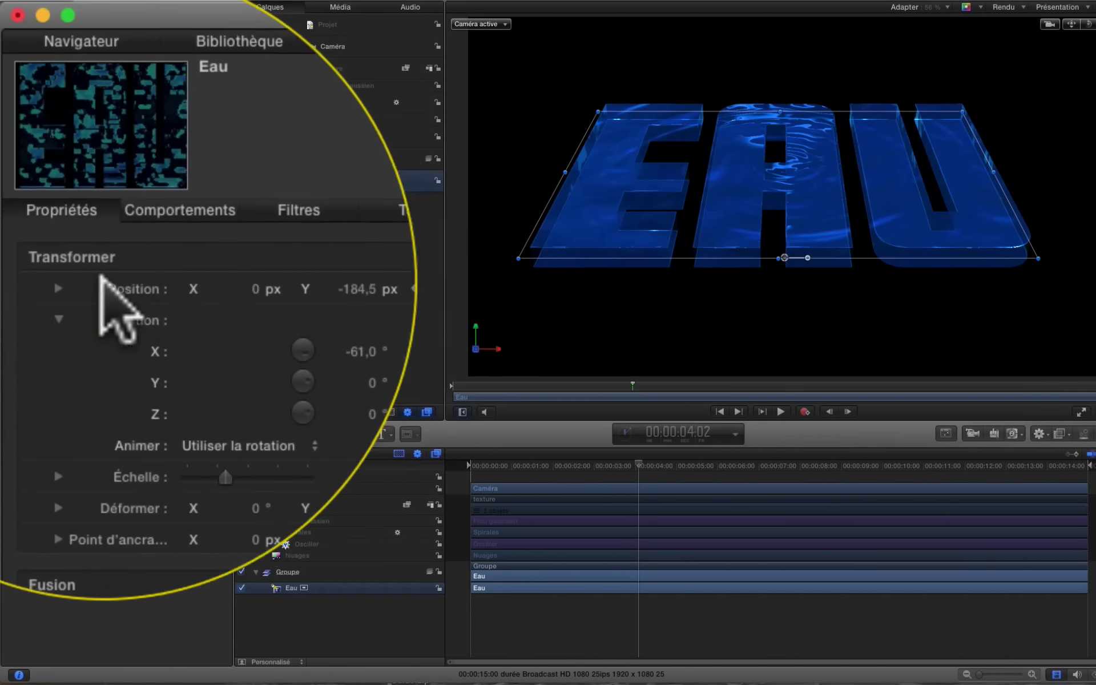
- Publish the Eau text's Rotation and Échelle parameters
{"action": "right_click", "coordinate": [104, 281]}
{"action": "left_click", "coordinate": [184, 286]}
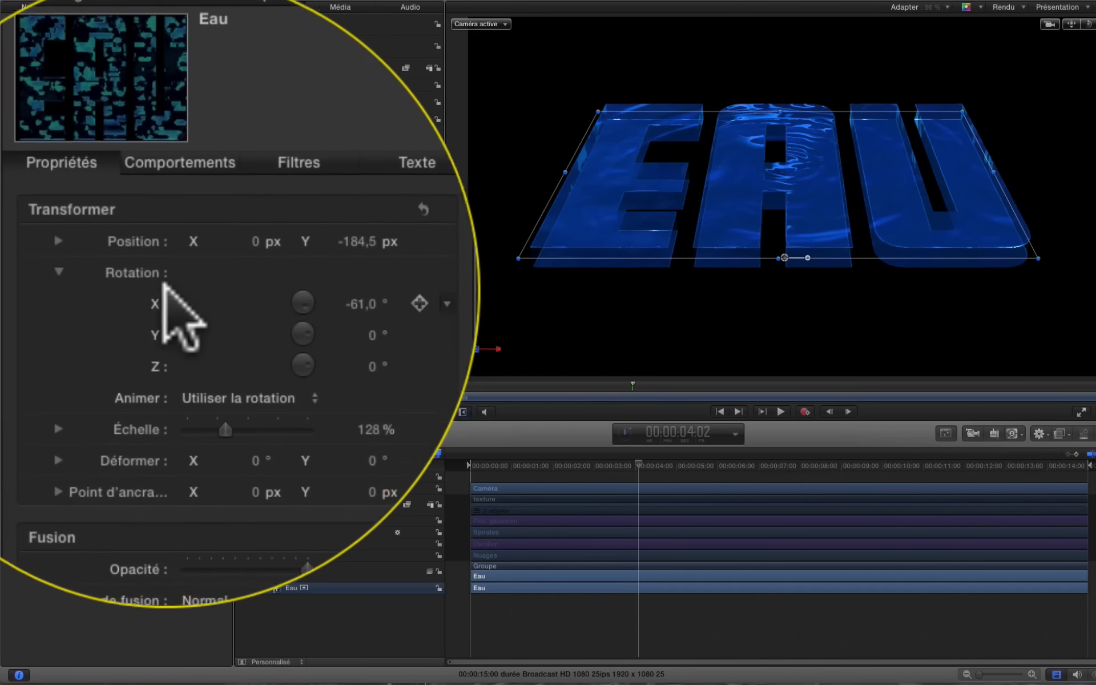
{"action": "right_click", "coordinate": [148, 286]}
{"action": "left_click", "coordinate": [211, 336]}
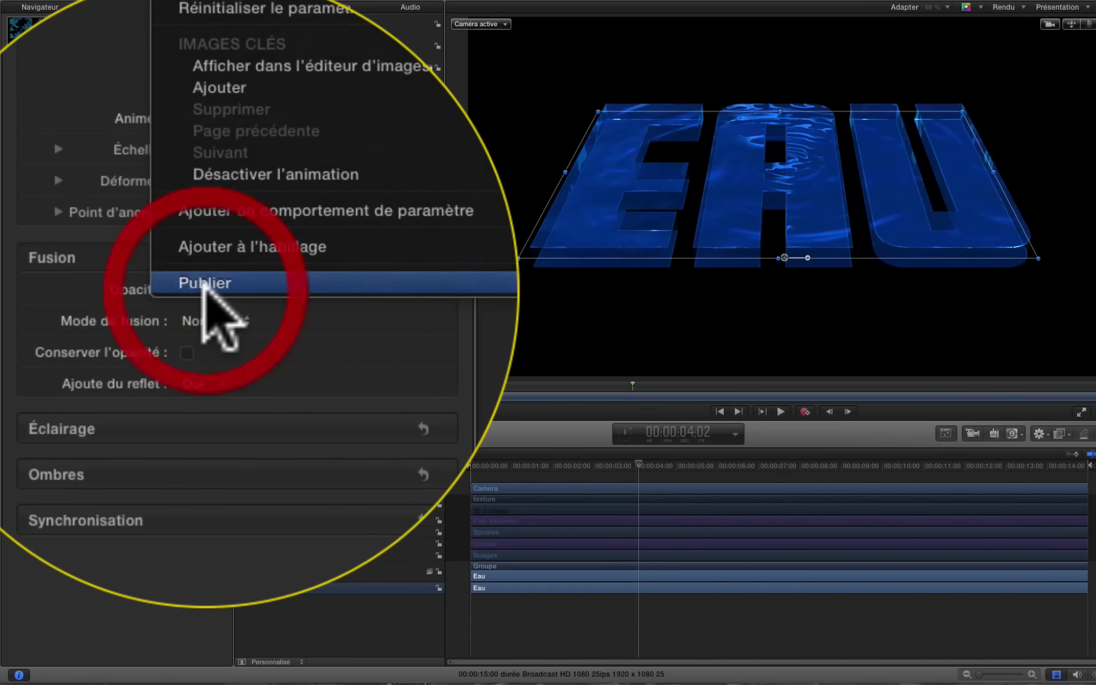
{"action": "right_click", "coordinate": [126, 288]}
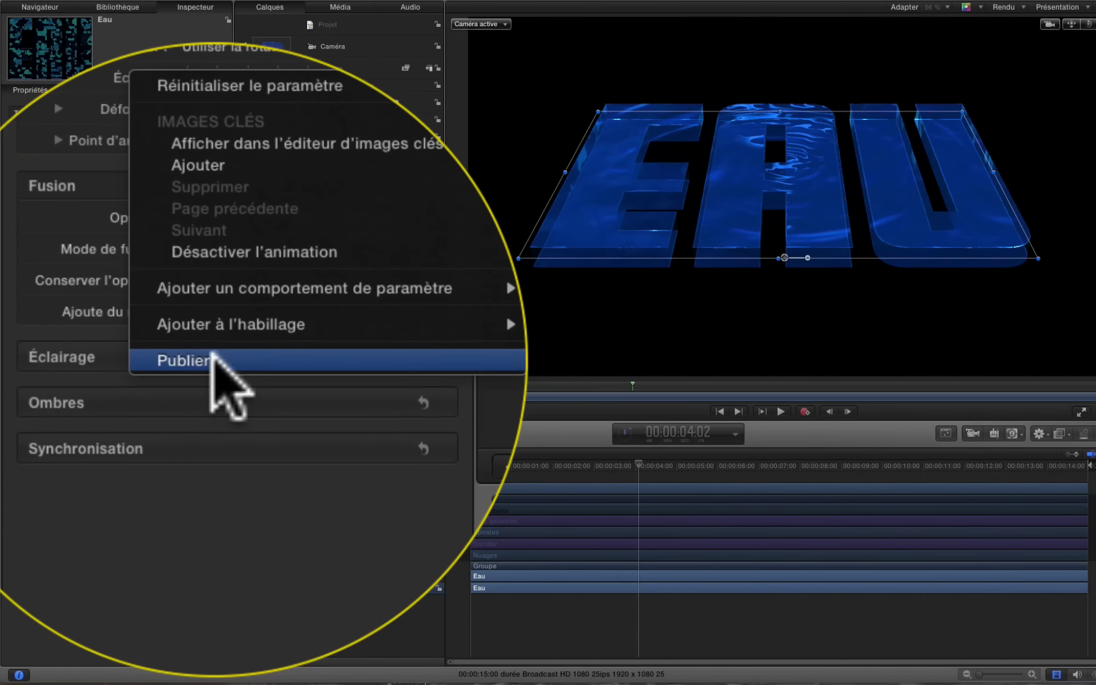
{"action": "left_click", "coordinate": [213, 360]}
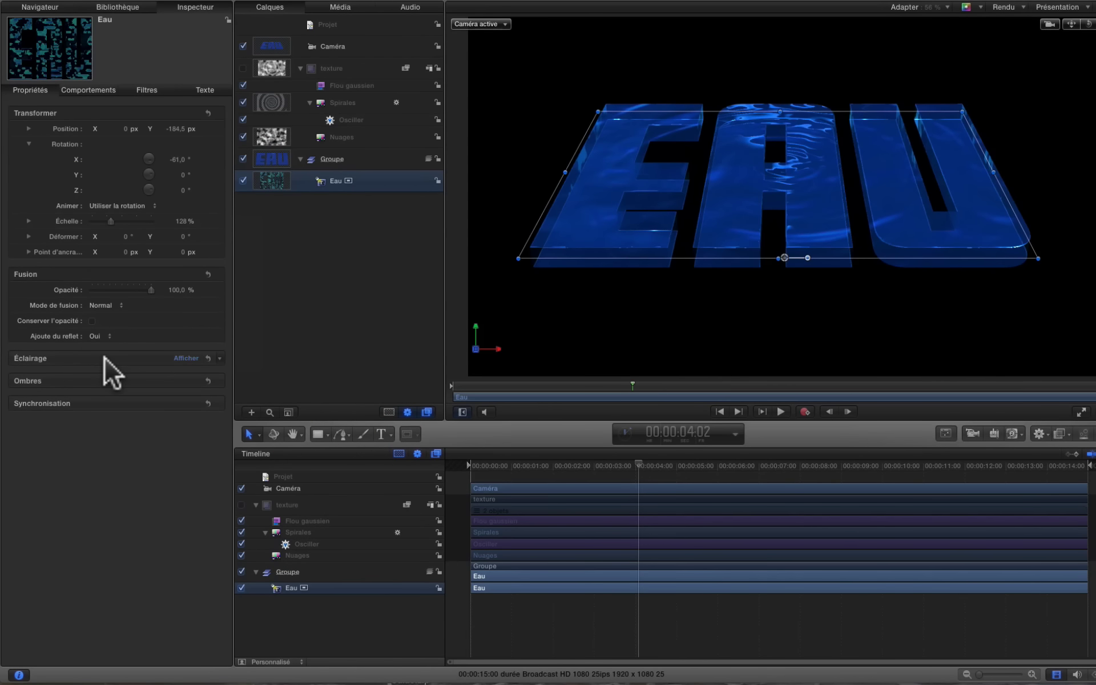
- Set the Spirales generator's Étroitesse to -11,0 and Contraste to 0,84, and publish the Étroitesse parameter
{"action": "left_click", "coordinate": [334, 102]}
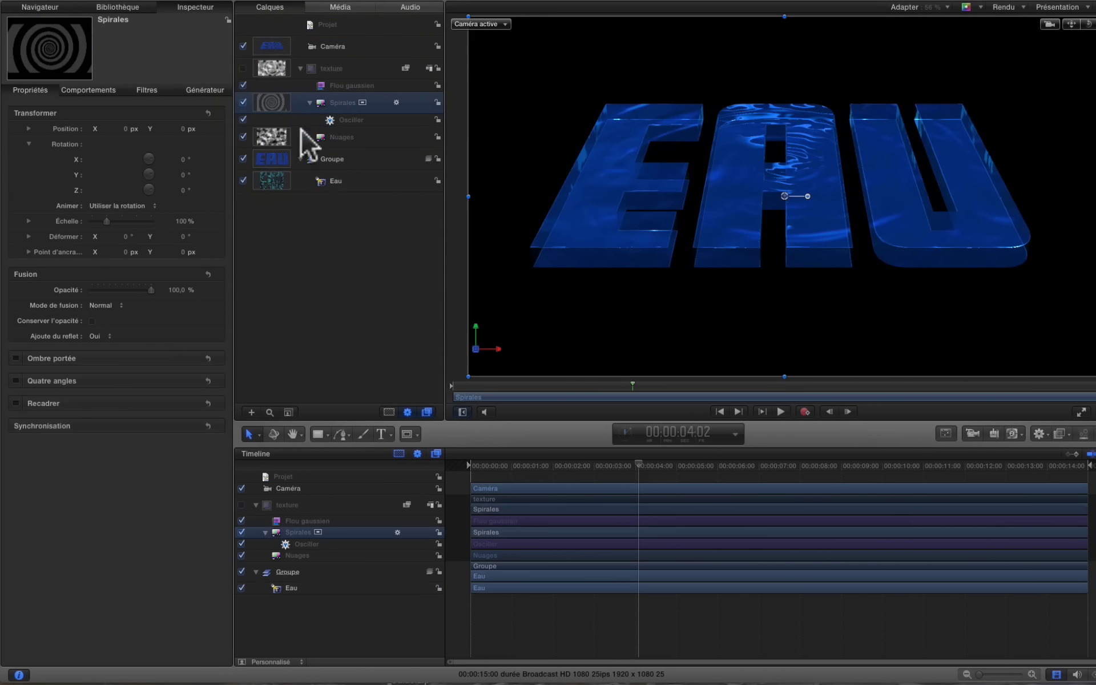
{"action": "left_click", "coordinate": [195, 92]}
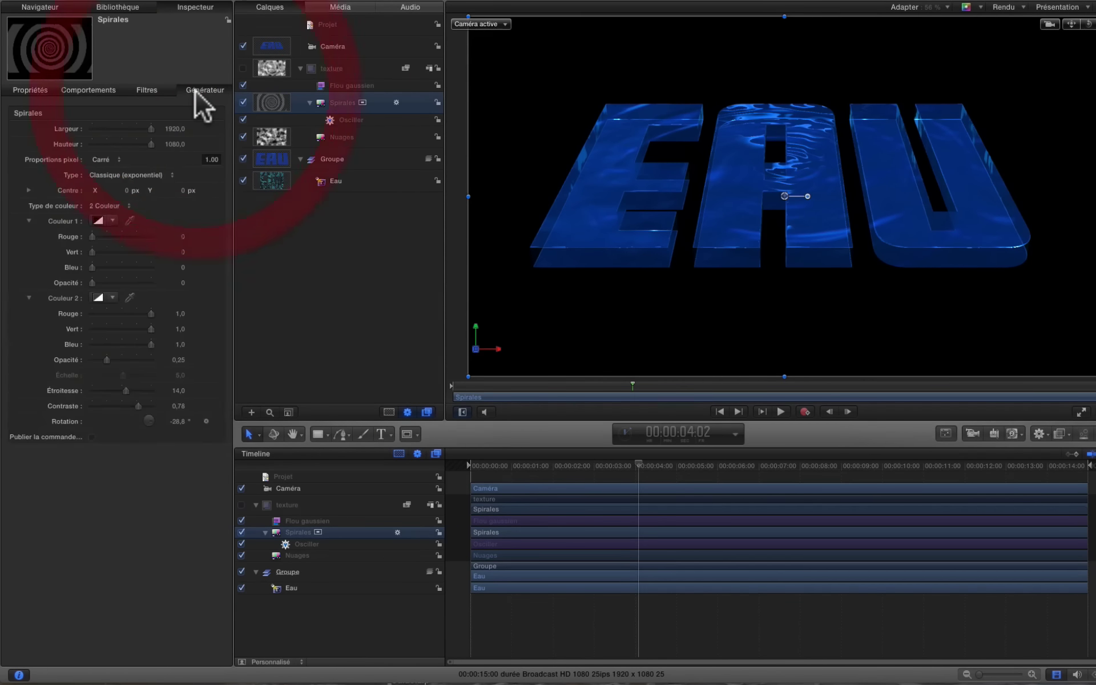
{"action": "mouse_move", "coordinate": [130, 393]}
{"action": "left_mouse_down"}
{"action": "mouse_move", "coordinate": [119, 389]}
{"action": "mouse_move", "coordinate": [129, 391]}
{"action": "left_mouse_up"}
{"action": "left_click_drag", "start_coordinate": [257, 364], "coordinate": [262, 363]}
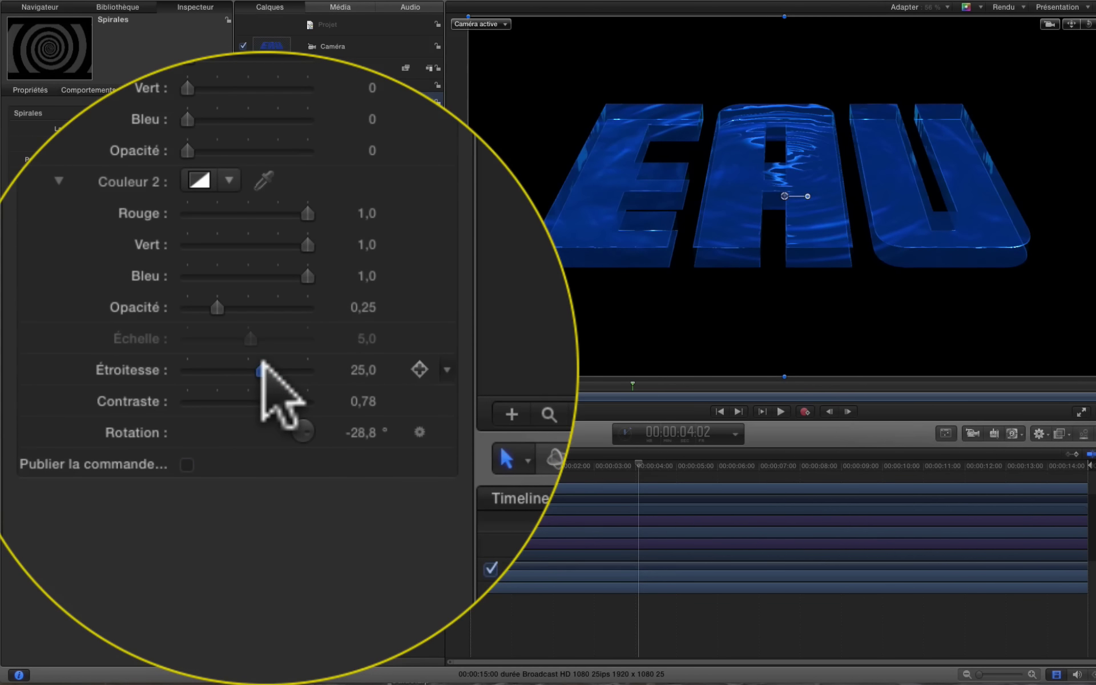
{"action": "right_click", "coordinate": [182, 372]}
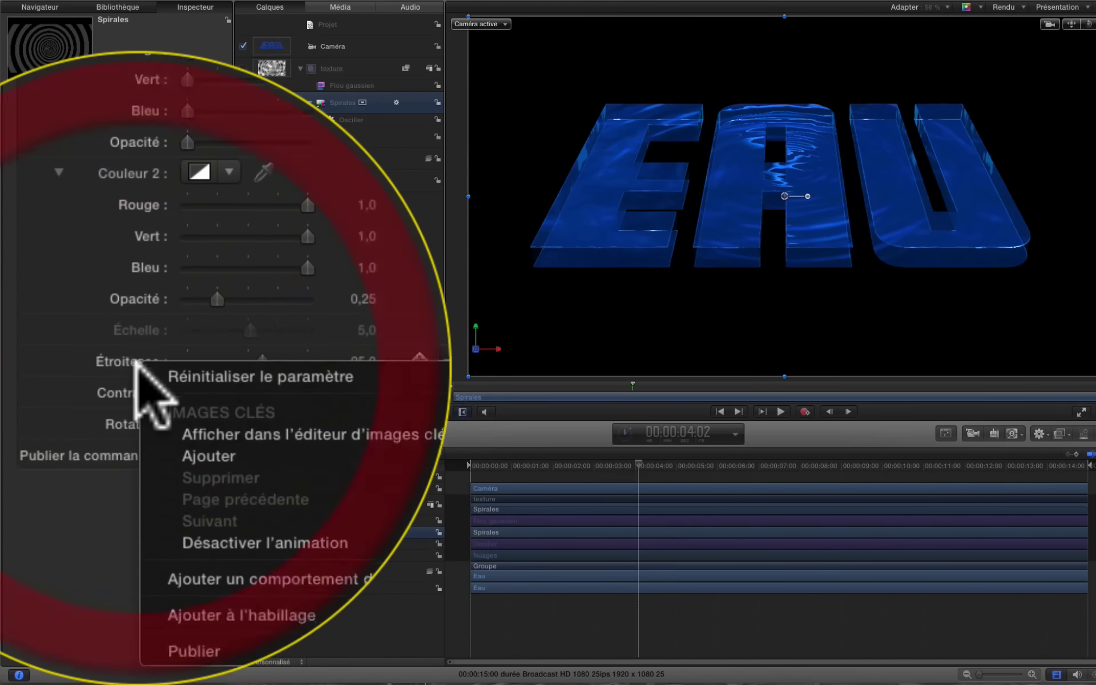
{"action": "left_click", "coordinate": [196, 374]}
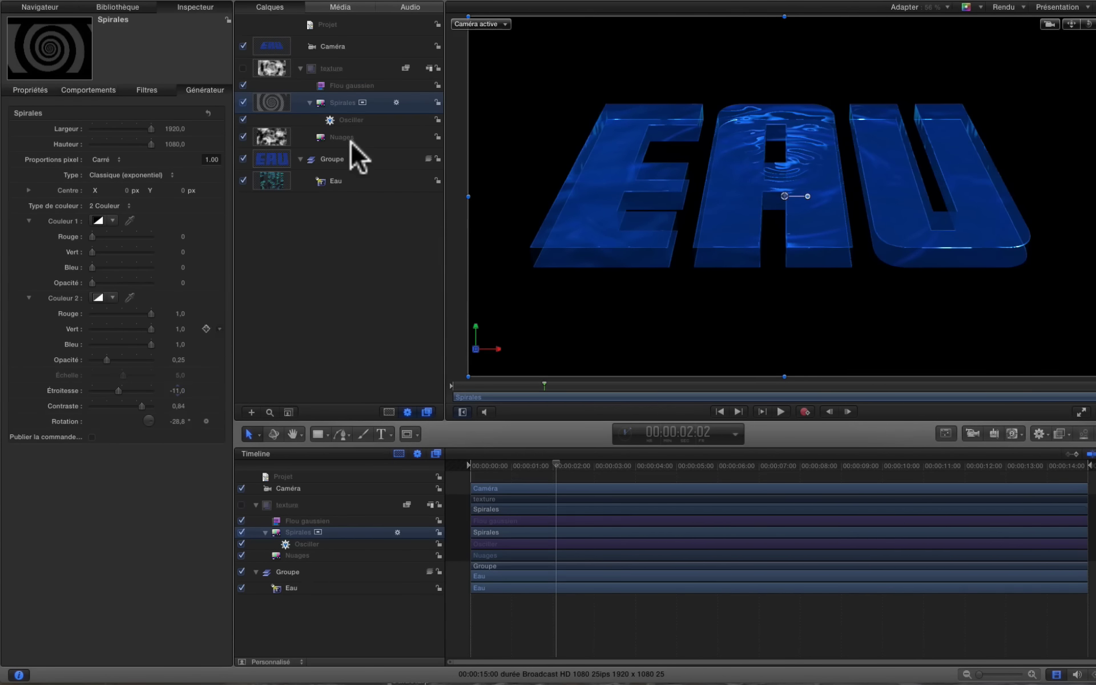
- Set the Vitesse of the Spirales Osciller behavior to -35 while playing the animation, and publish that parameter
{"action": "left_click", "coordinate": [353, 118]}
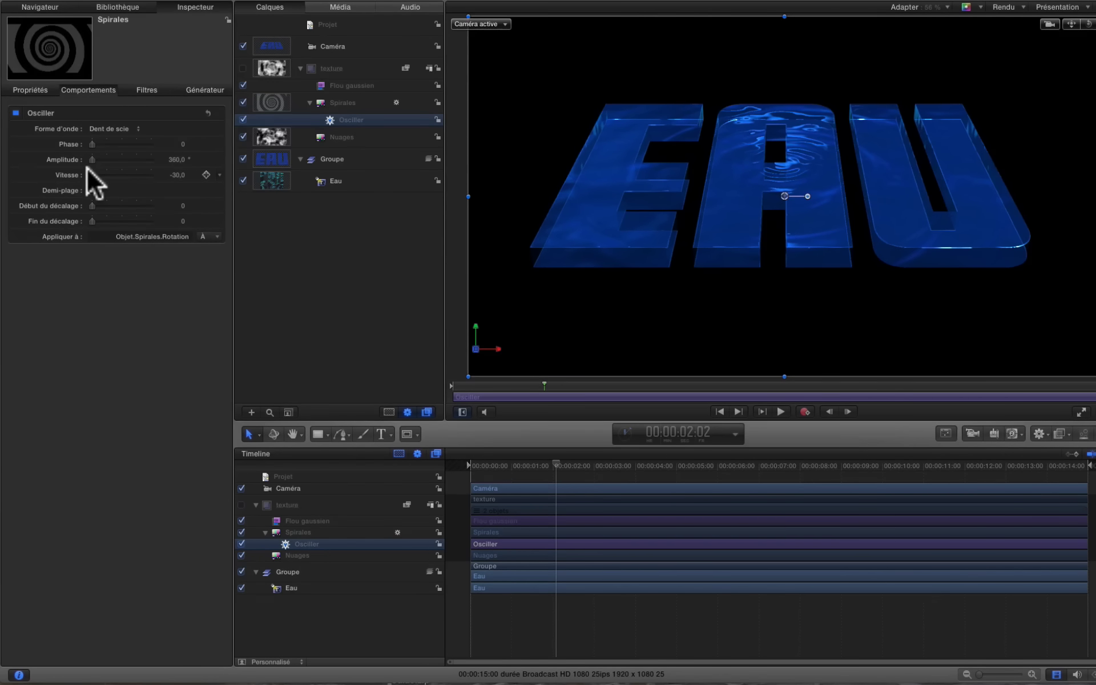
{"action": "key", "text": "space"}
{"action": "left_click", "coordinate": [177, 174]}
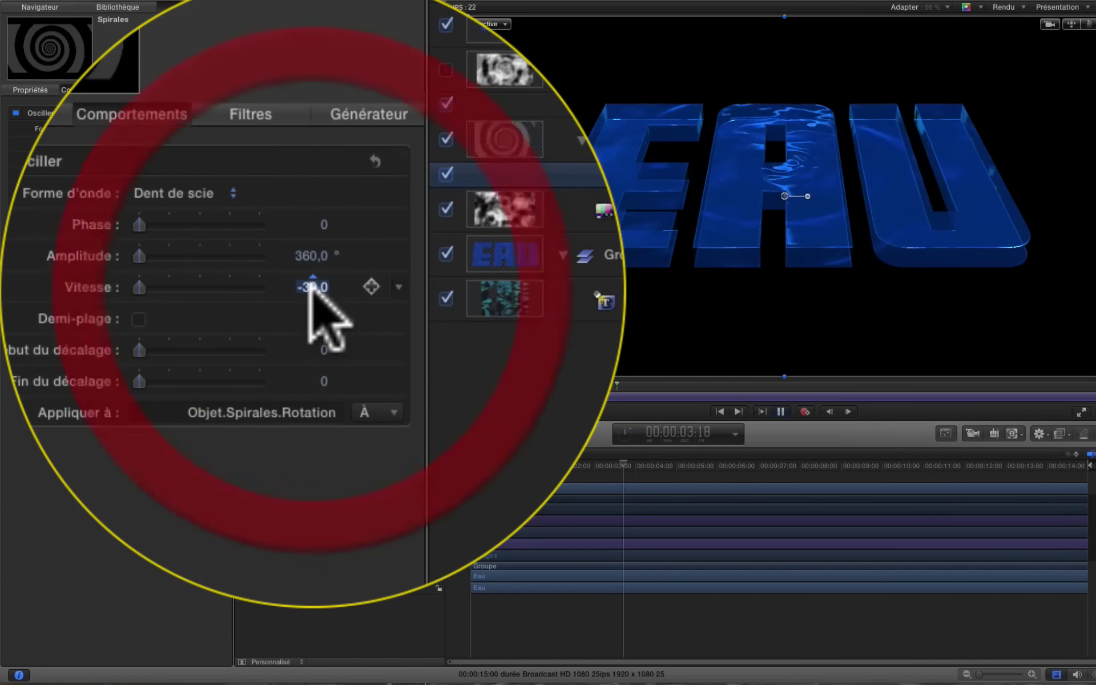
{"action": "type", "text": "-35"}
{"action": "key", "text": "Return"}
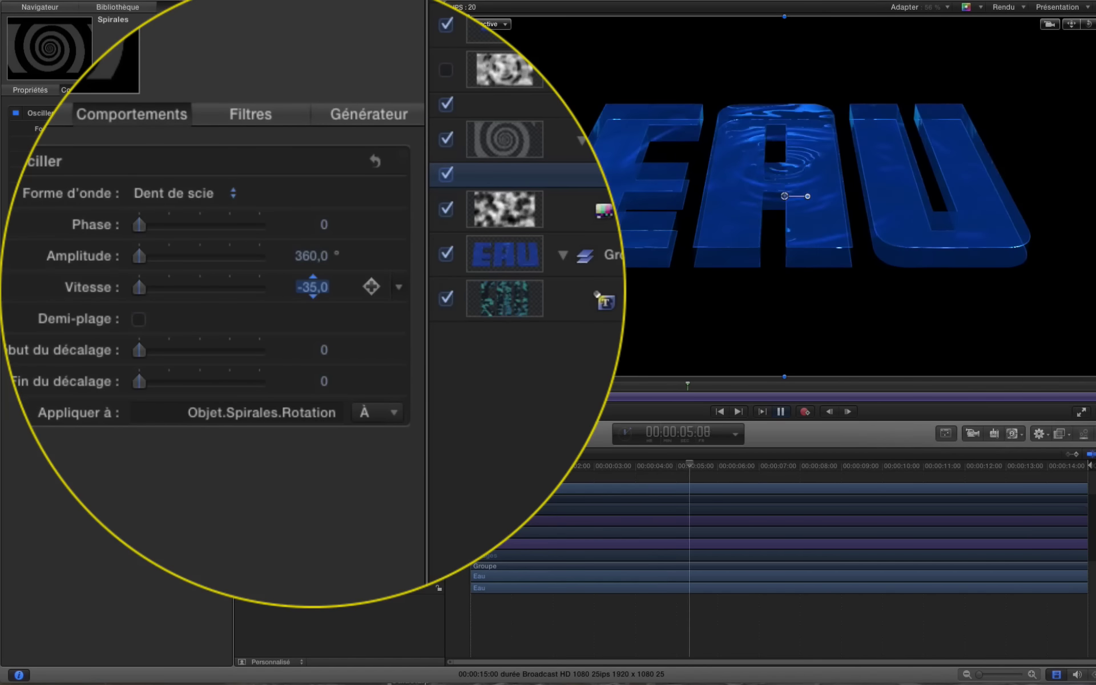
{"action": "key", "text": "space"}
{"action": "right_click", "coordinate": [136, 287]}
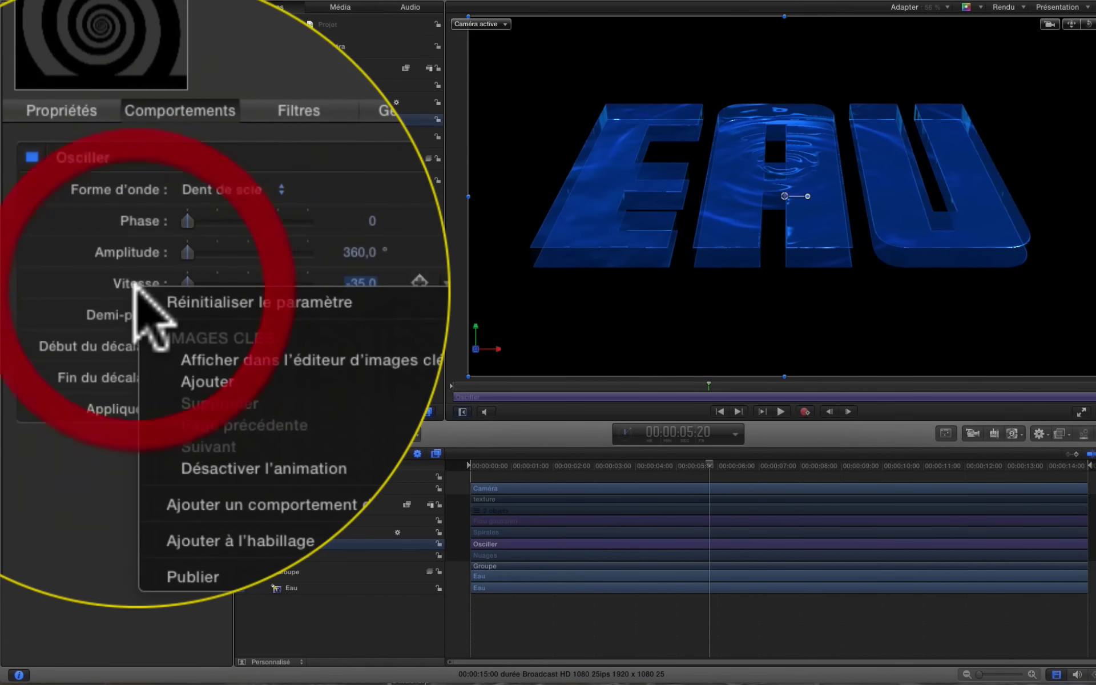
{"action": "left_click", "coordinate": [201, 314]}
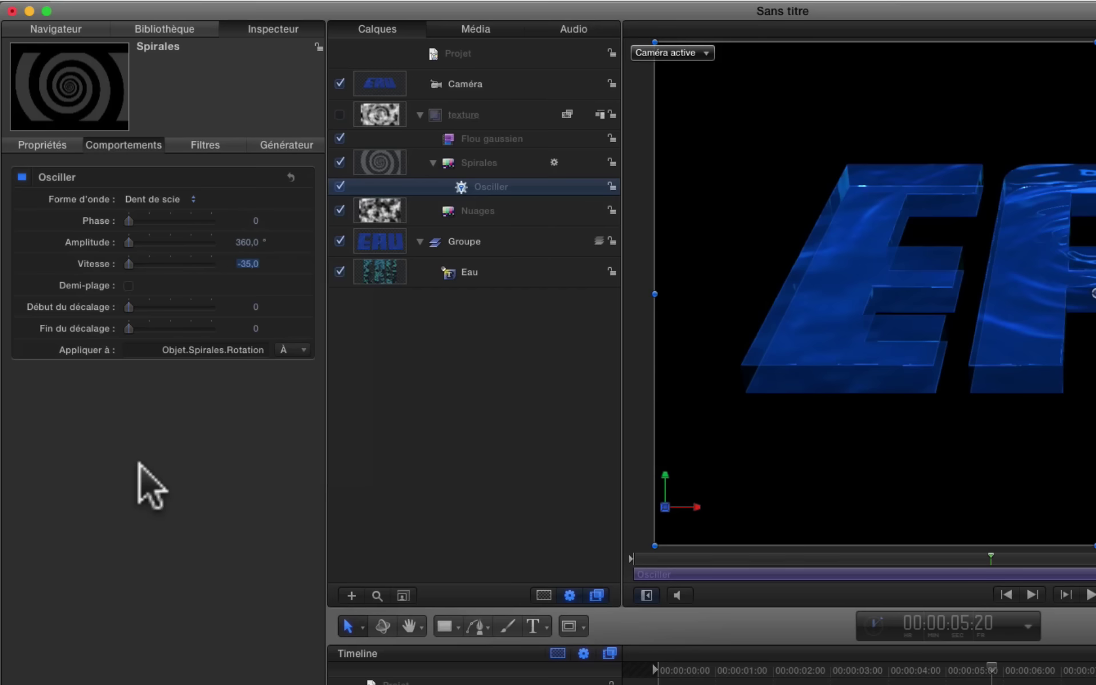
- Publish the Nuages generator's Vitesse parameter and set its Force du premier calque to 0,14
{"action": "left_click", "coordinate": [481, 211]}
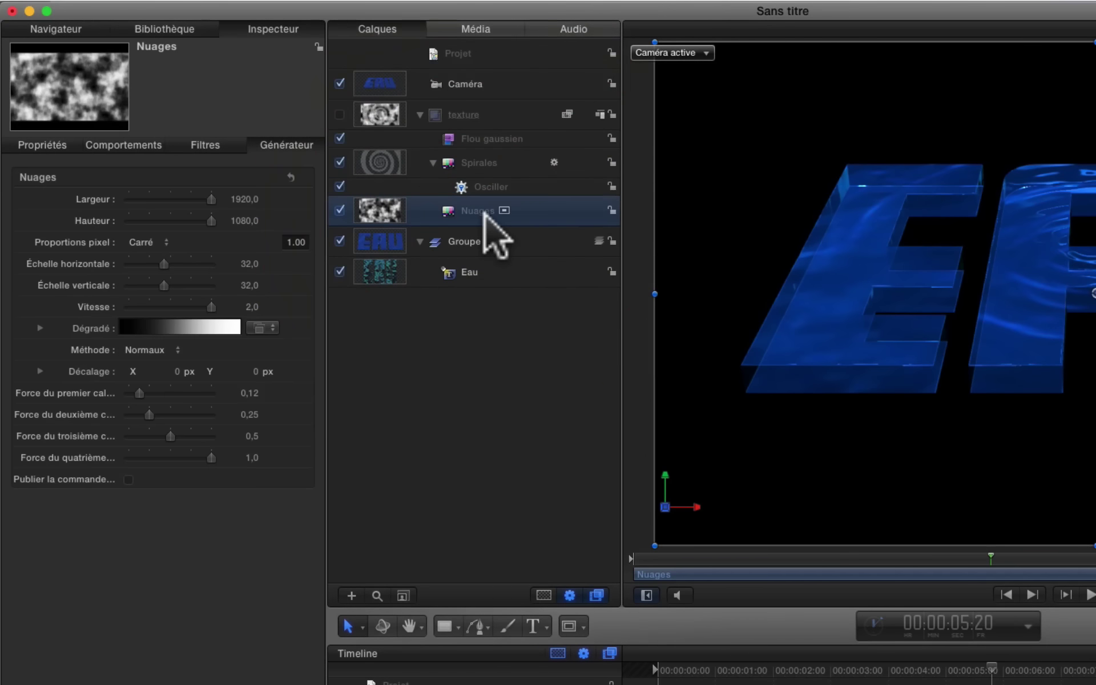
{"action": "right_click", "coordinate": [102, 308]}
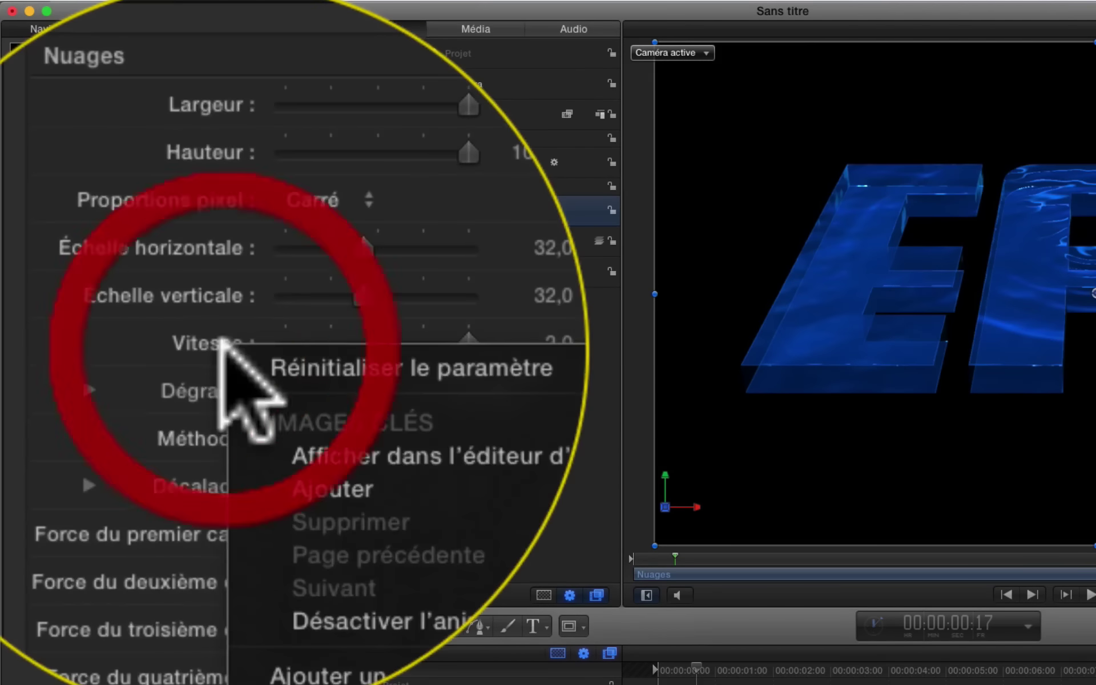
{"action": "left_click", "coordinate": [171, 508]}
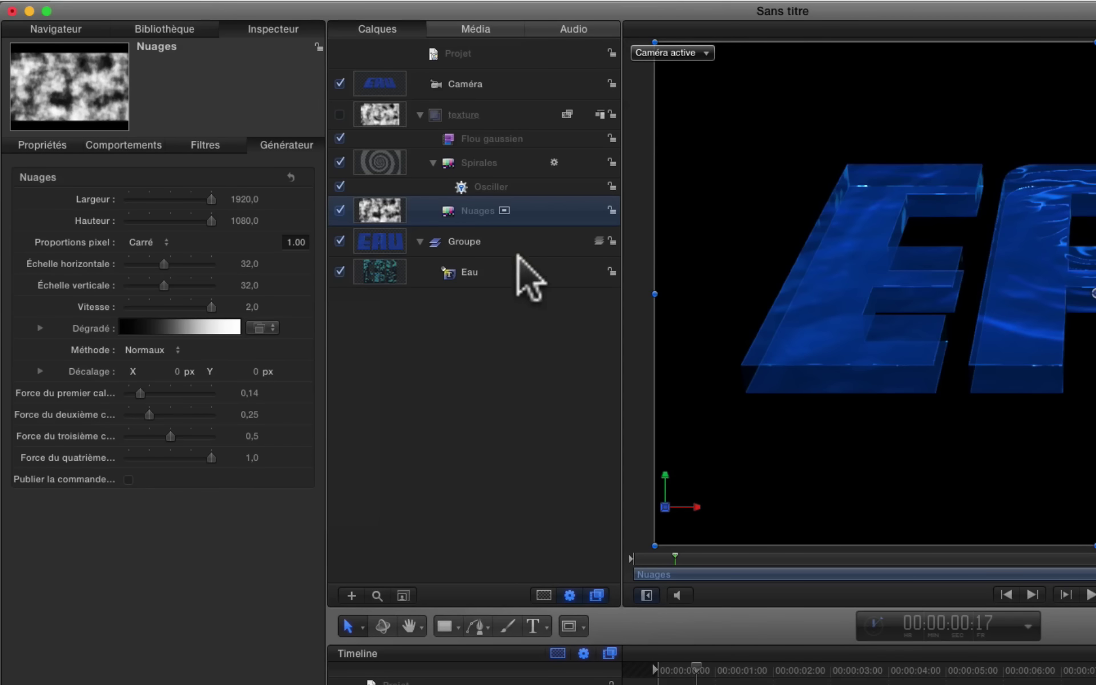
- Set the Environnement Intensité in the Eau text's lighting to 250 %
{"action": "left_click", "coordinate": [513, 270]}
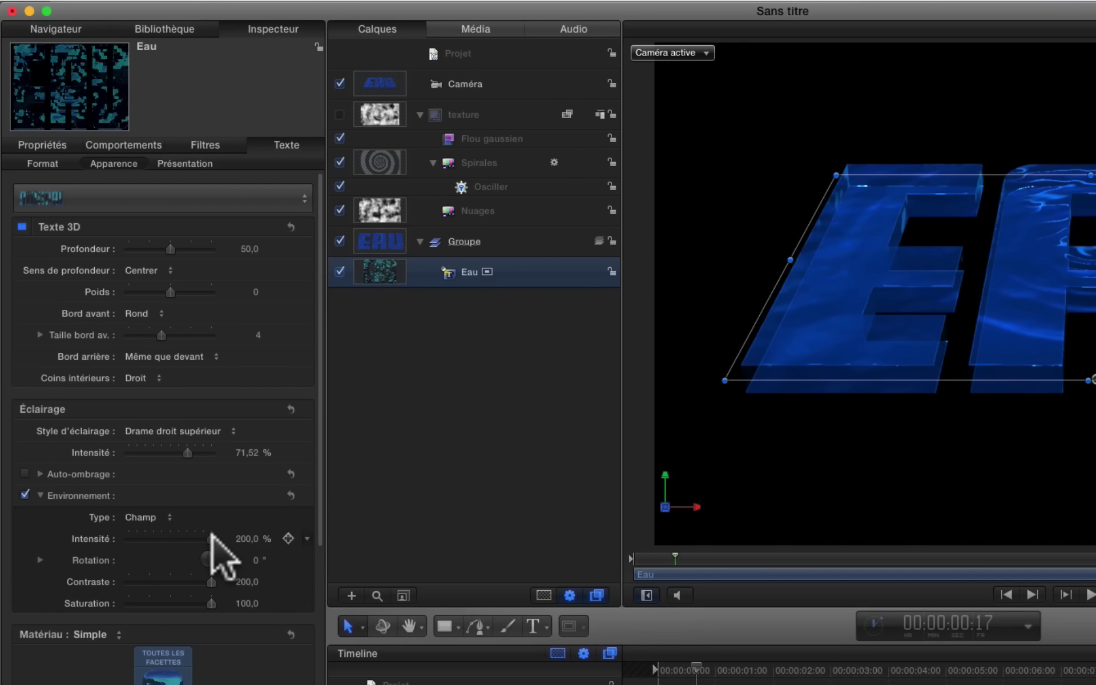
{"action": "left_click_drag", "start_coordinate": [211, 538], "coordinate": [244, 543]}
{"action": "double_click", "coordinate": [243, 540]}
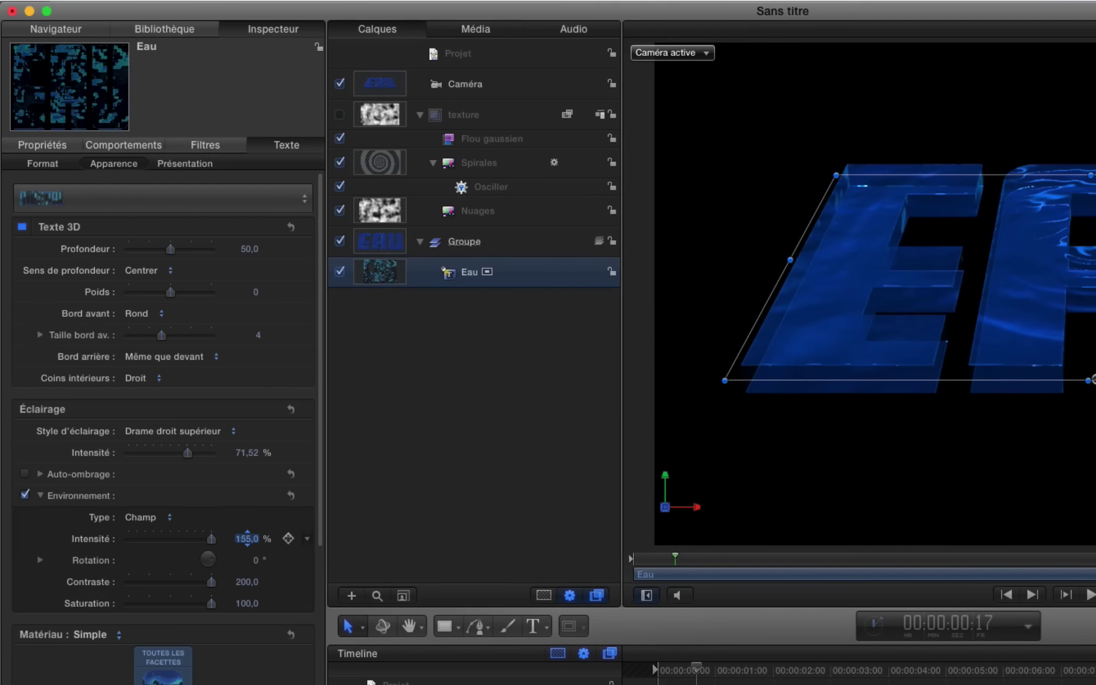
{"action": "key", "text": "Return"}
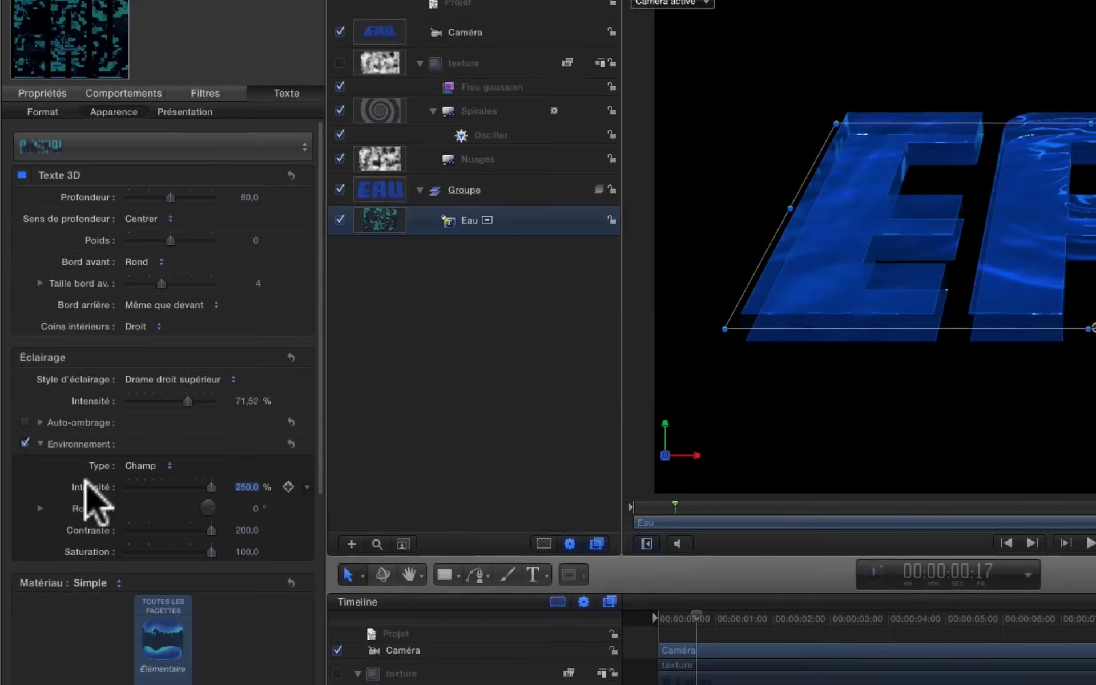
- Publish the Intensité and Contraste parameters of the Eau text's Environnement lighting
{"action": "right_click", "coordinate": [90, 536]}
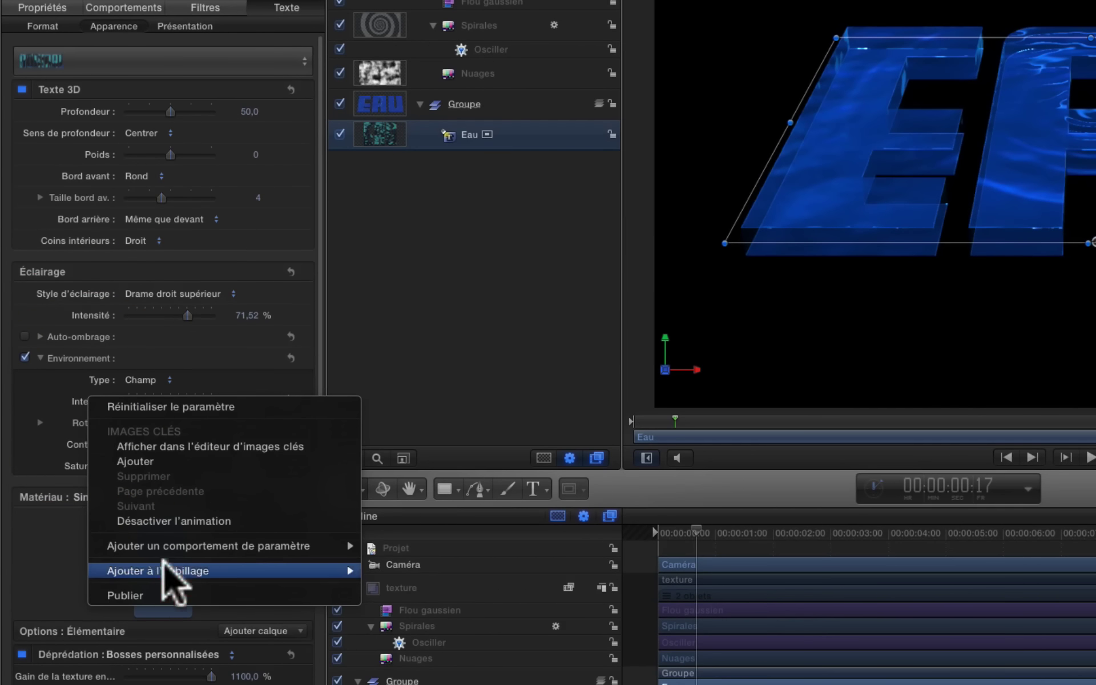
{"action": "left_click", "coordinate": [148, 596]}
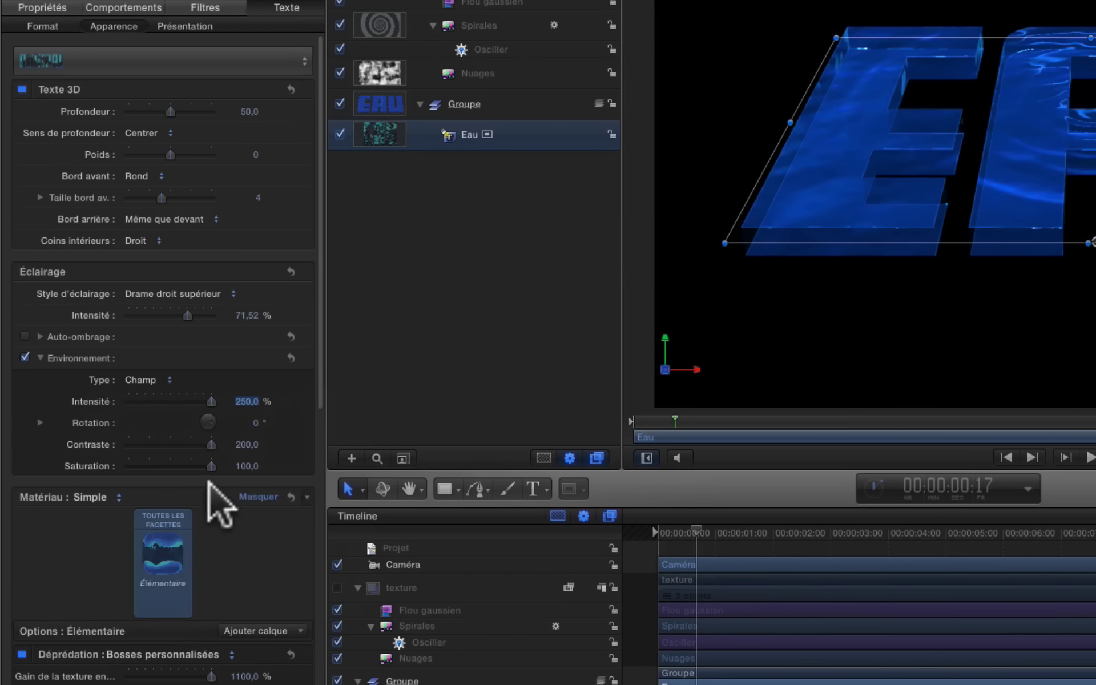
{"action": "right_click", "coordinate": [85, 444]}
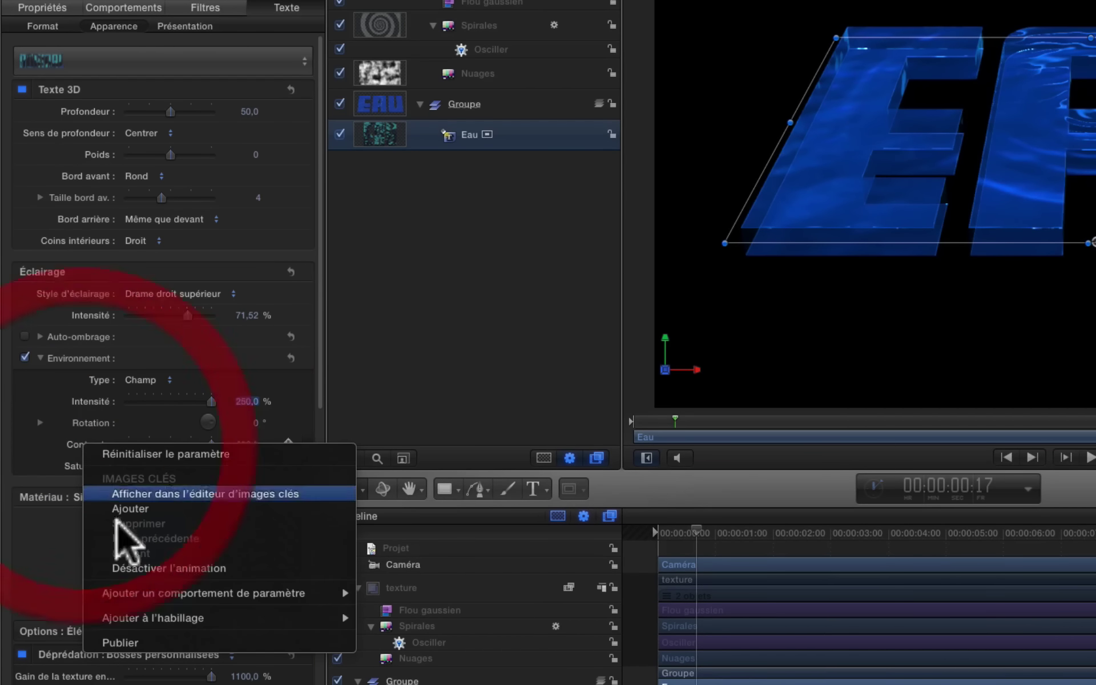
{"action": "left_click", "coordinate": [144, 635]}
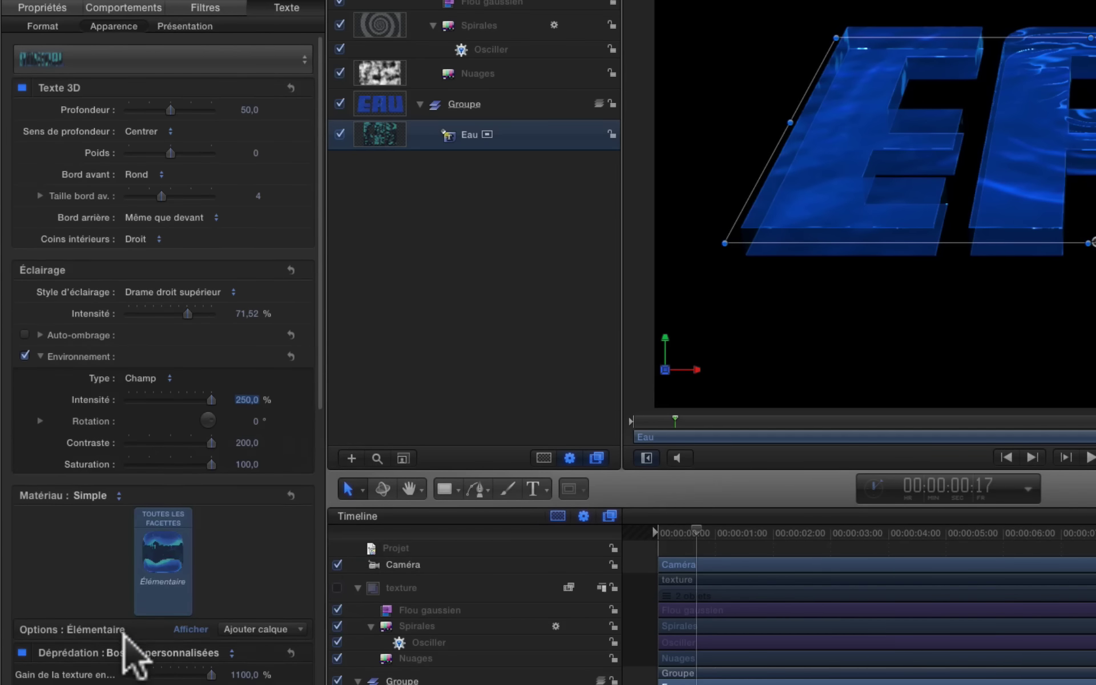
- Publish the Couleur of the Spéculaire personnalisé finish, and test its Rouge component before returning it to 0
{"action": "scroll", "coordinate": [135, 638], "scroll_direction": "down", "scroll_amount": 5}
{"action": "scroll", "coordinate": [122, 640], "scroll_direction": "down", "scroll_amount": 5}
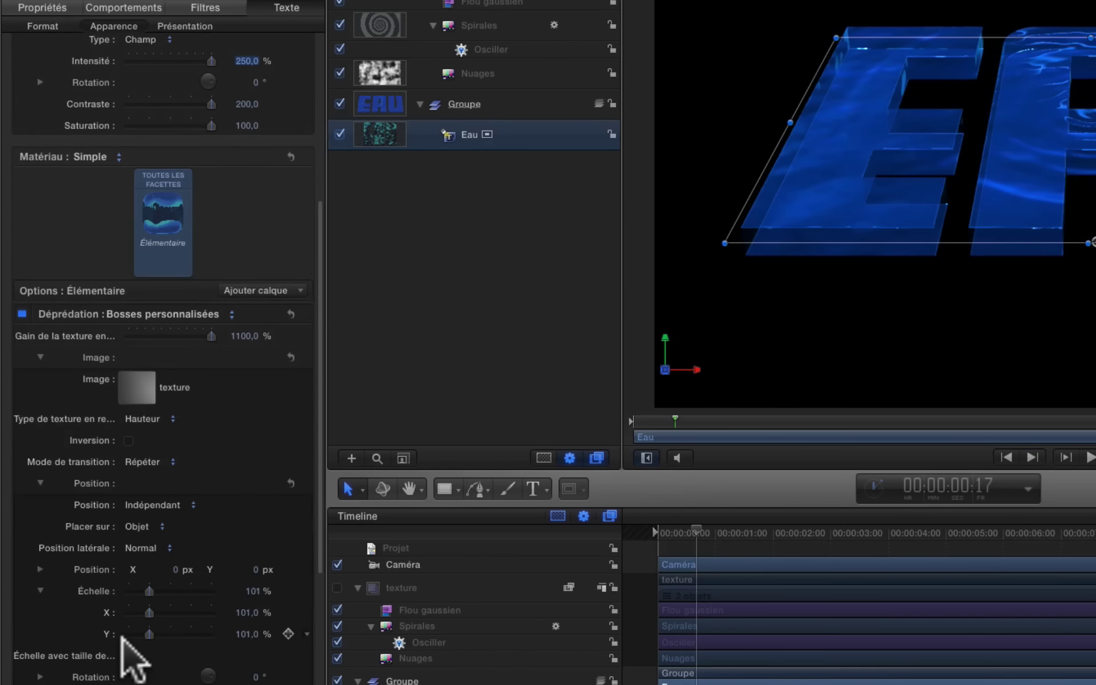
{"action": "scroll", "coordinate": [122, 639], "scroll_direction": "down", "scroll_amount": 4}
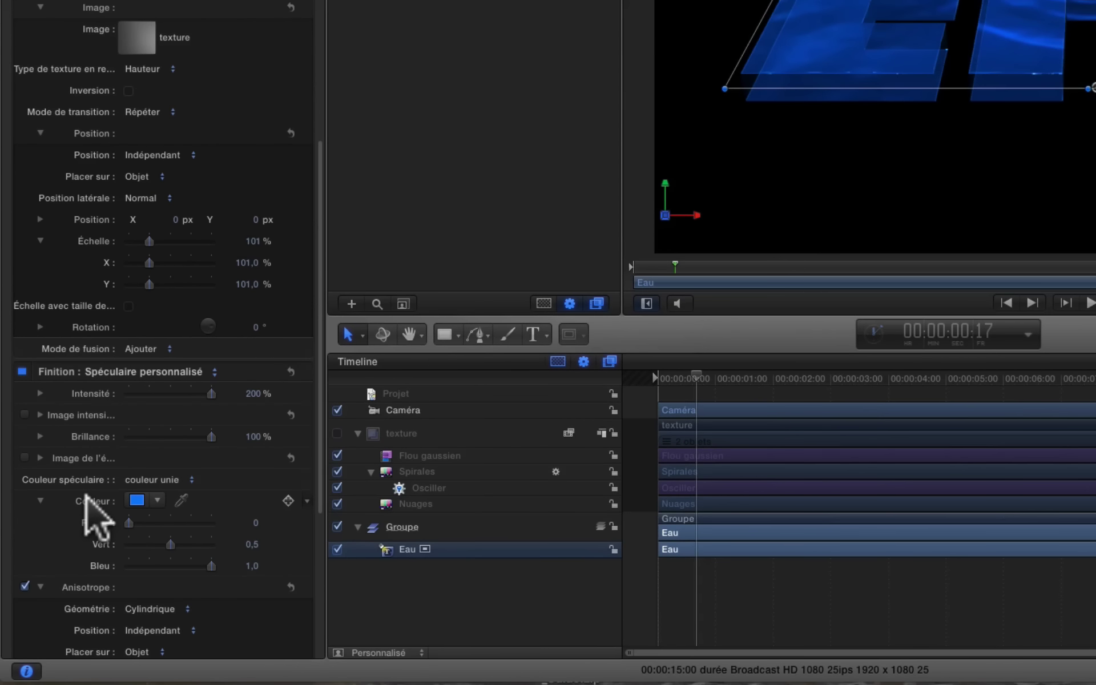
{"action": "right_click", "coordinate": [87, 496]}
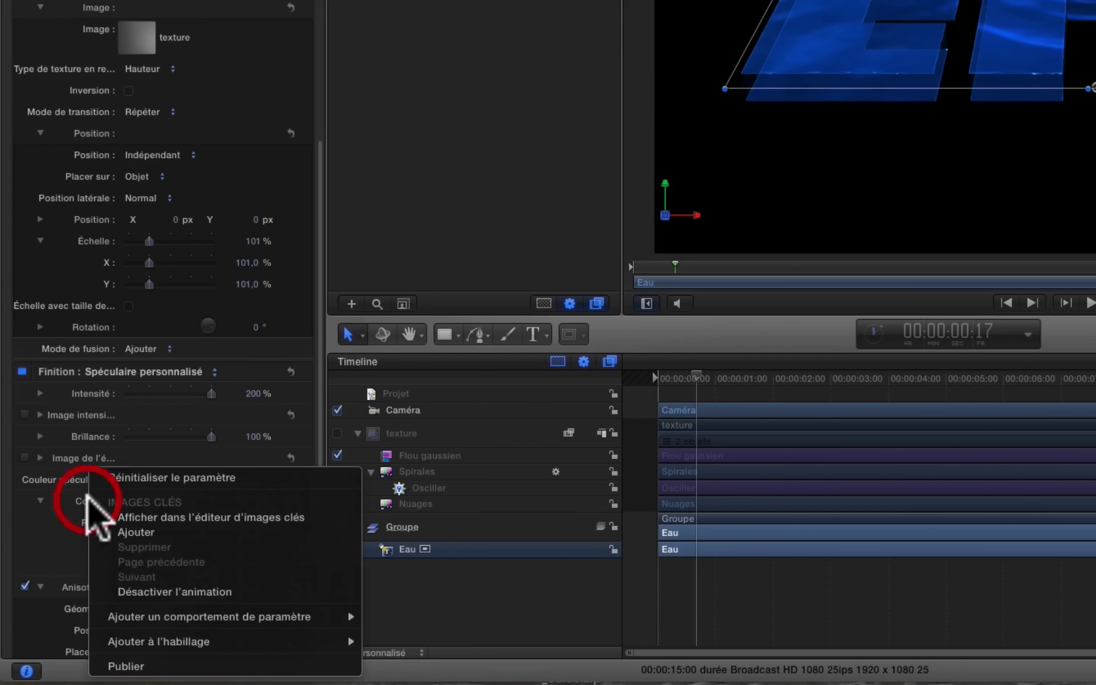
{"action": "left_click", "coordinate": [125, 667]}
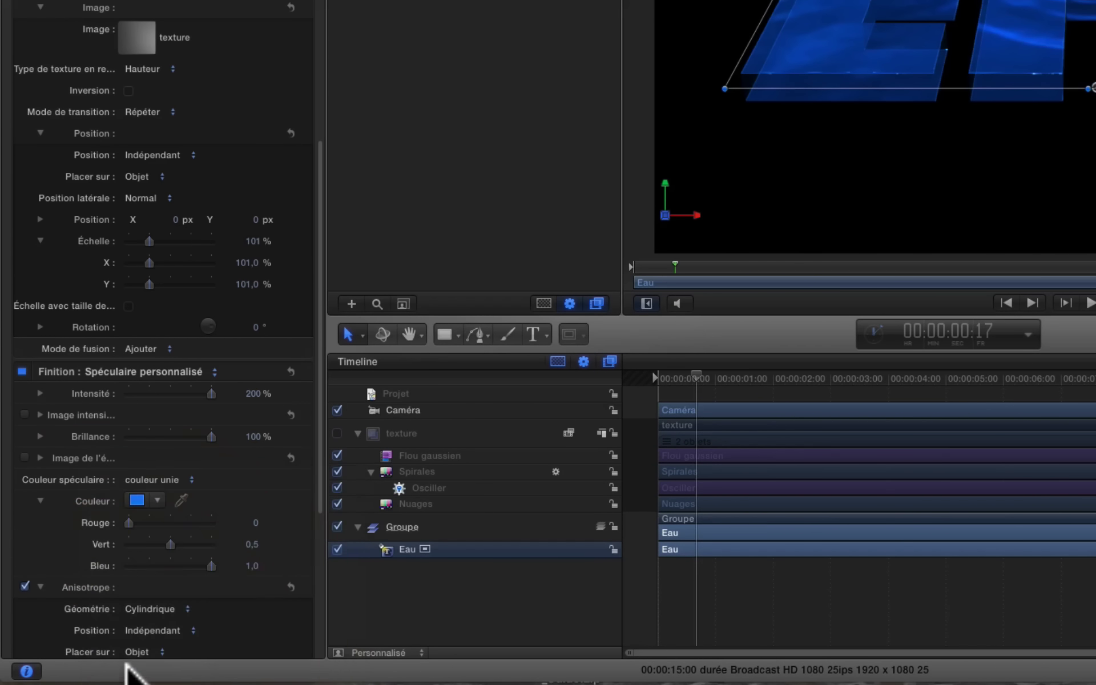
{"action": "left_click", "coordinate": [164, 522]}
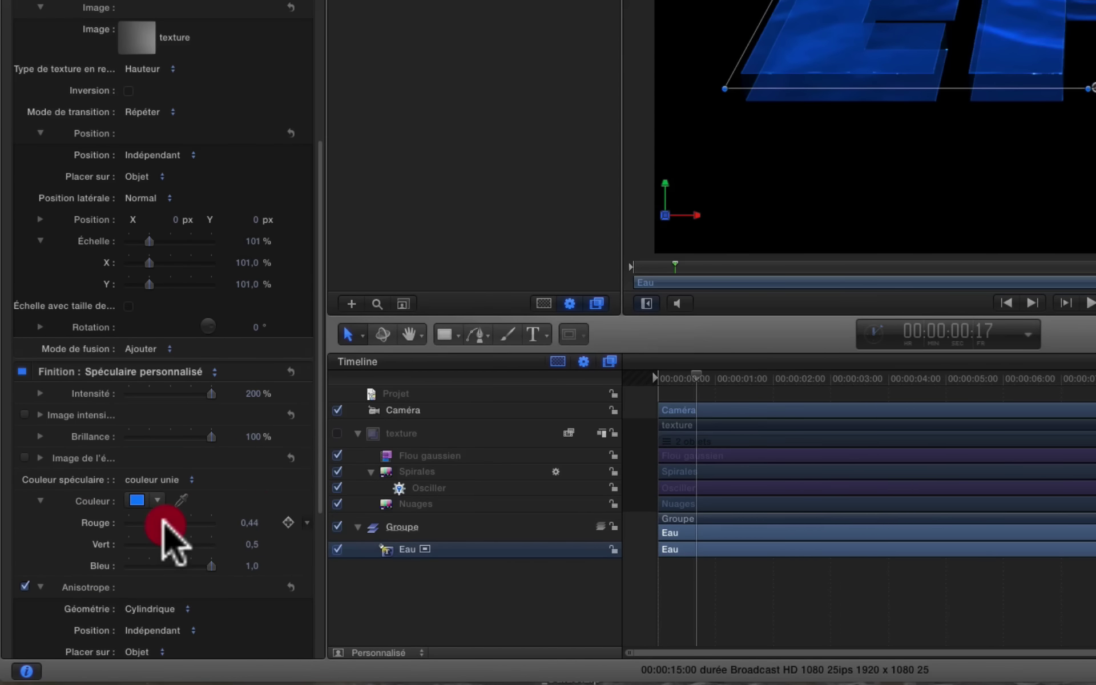
{"action": "left_click_drag", "start_coordinate": [164, 520], "coordinate": [108, 529]}
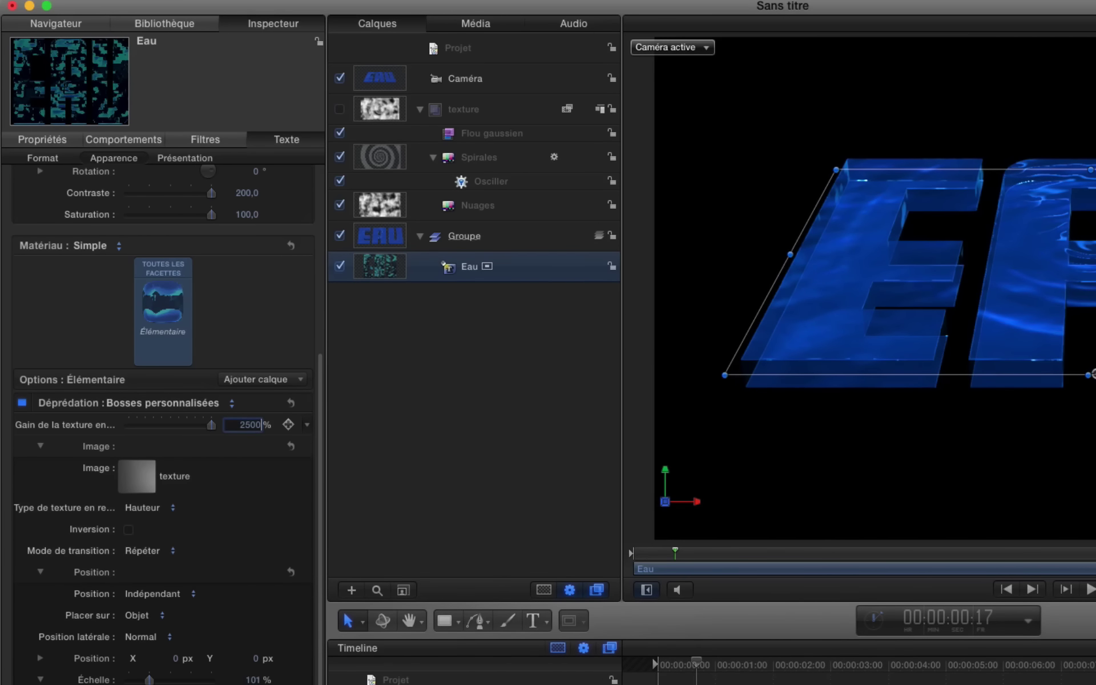
- Try a Gain de la texture of 2500 % on the Bosses personnalisées, settle on 1500 %, and publish the parameter
{"action": "key", "text": "Return"}
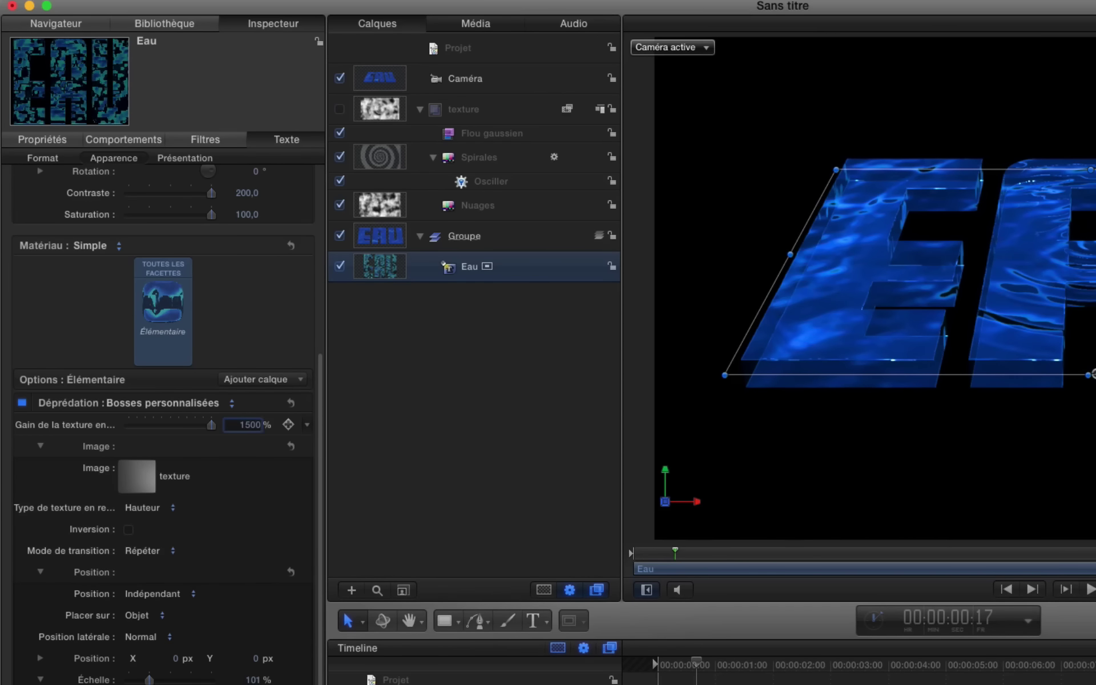
{"action": "key", "text": "Return"}
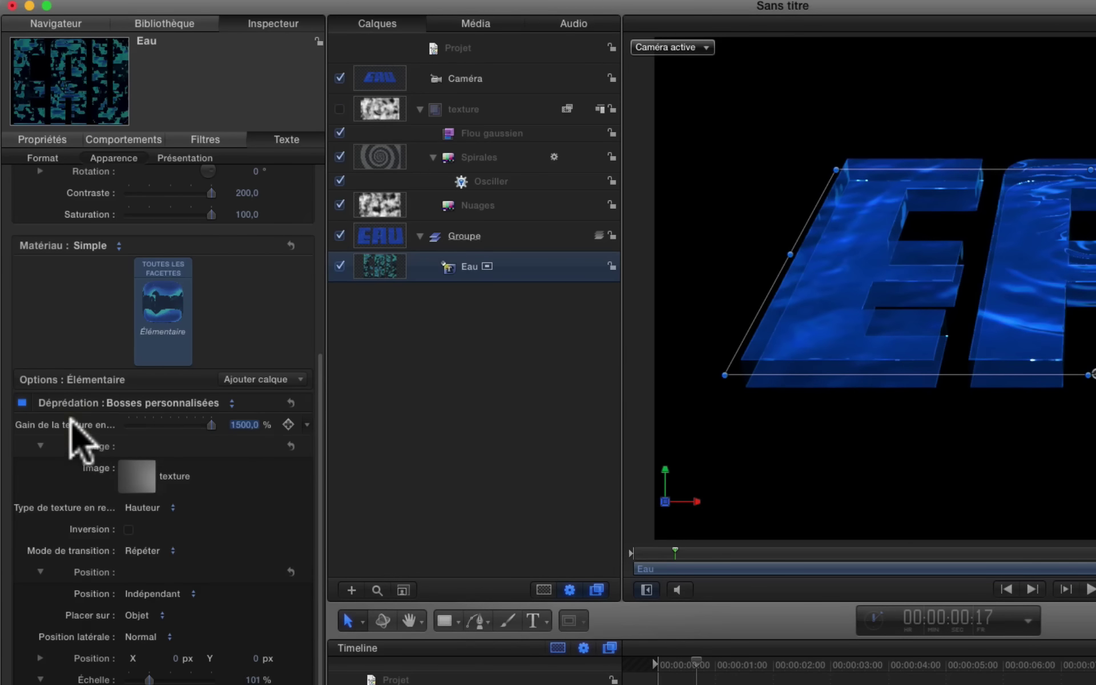
{"action": "right_click", "coordinate": [74, 427]}
{"action": "left_click", "coordinate": [124, 619]}
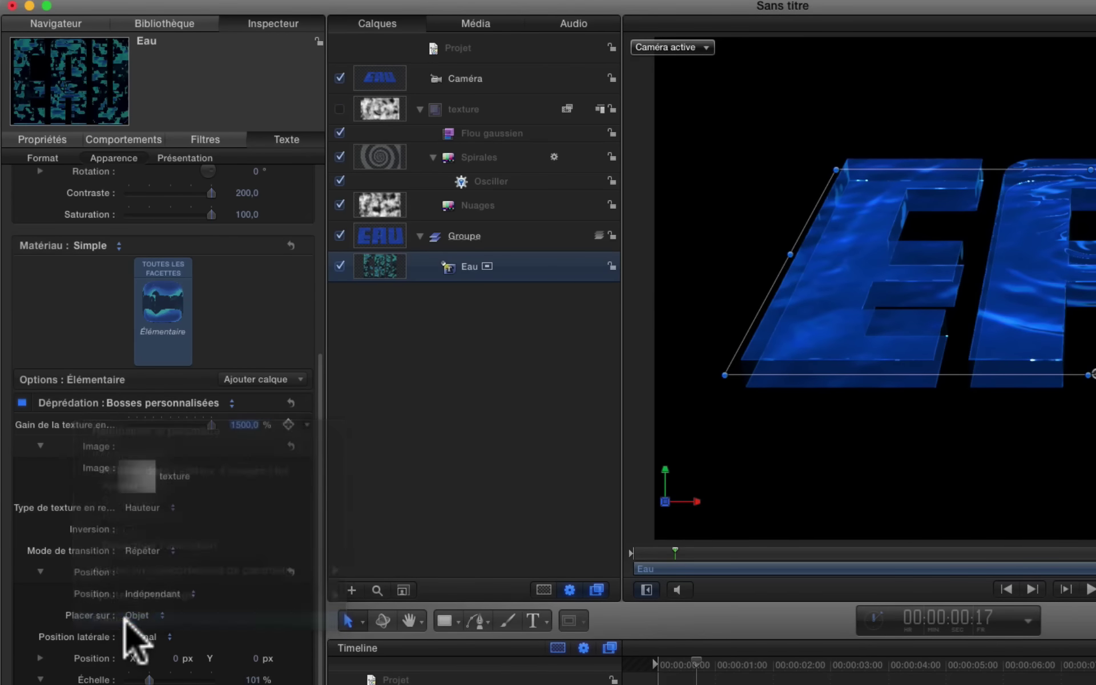
- Publish the Luminosité and Couleur parameters of the Eau text's Générique substance
{"action": "scroll", "coordinate": [127, 622], "scroll_direction": "down", "scroll_amount": 5}
{"action": "scroll", "coordinate": [140, 436], "scroll_direction": "down", "scroll_amount": 8}
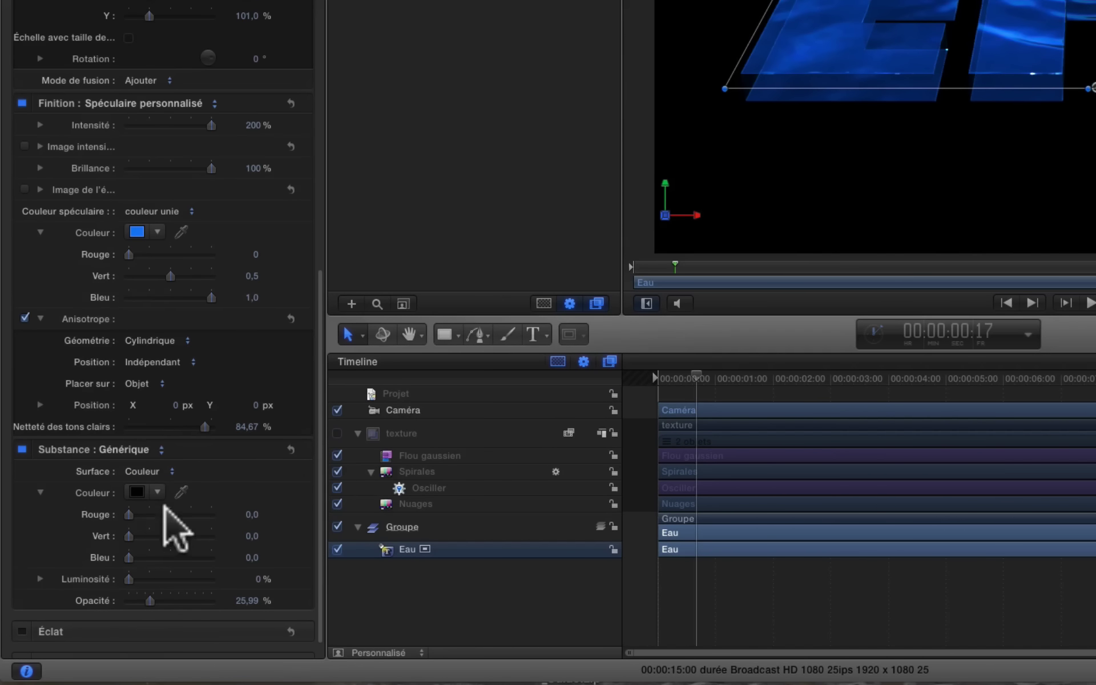
{"action": "right_click", "coordinate": [90, 599]}
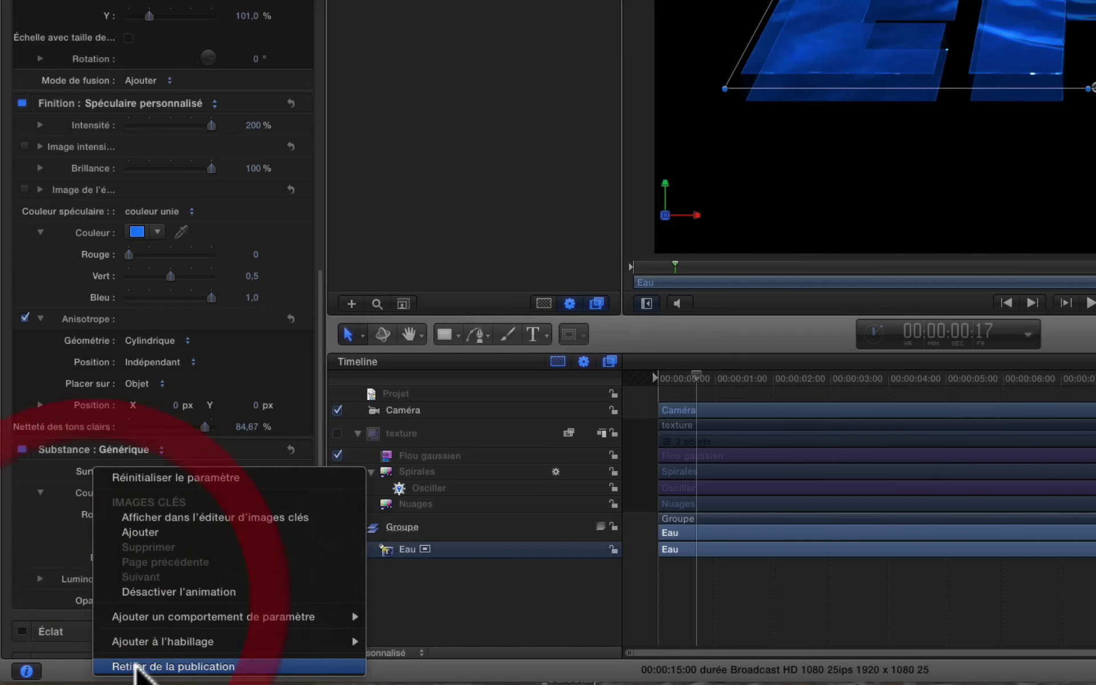
{"action": "left_click", "coordinate": [86, 576]}
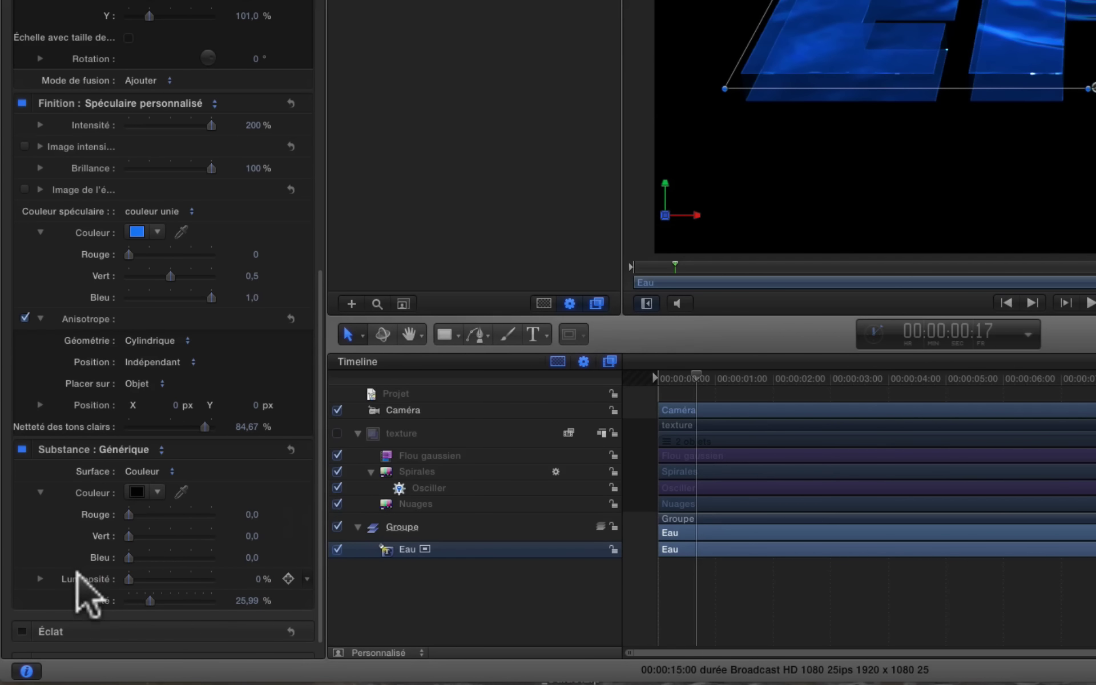
{"action": "right_click", "coordinate": [86, 600]}
{"action": "left_click", "coordinate": [112, 658]}
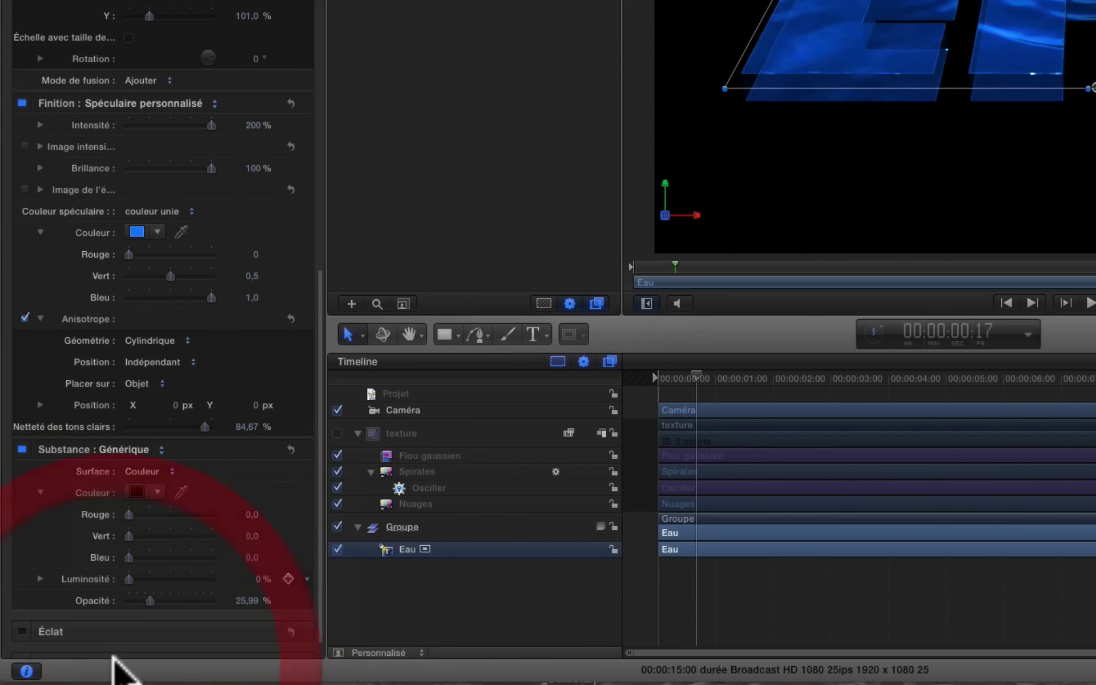
{"action": "right_click", "coordinate": [86, 485]}
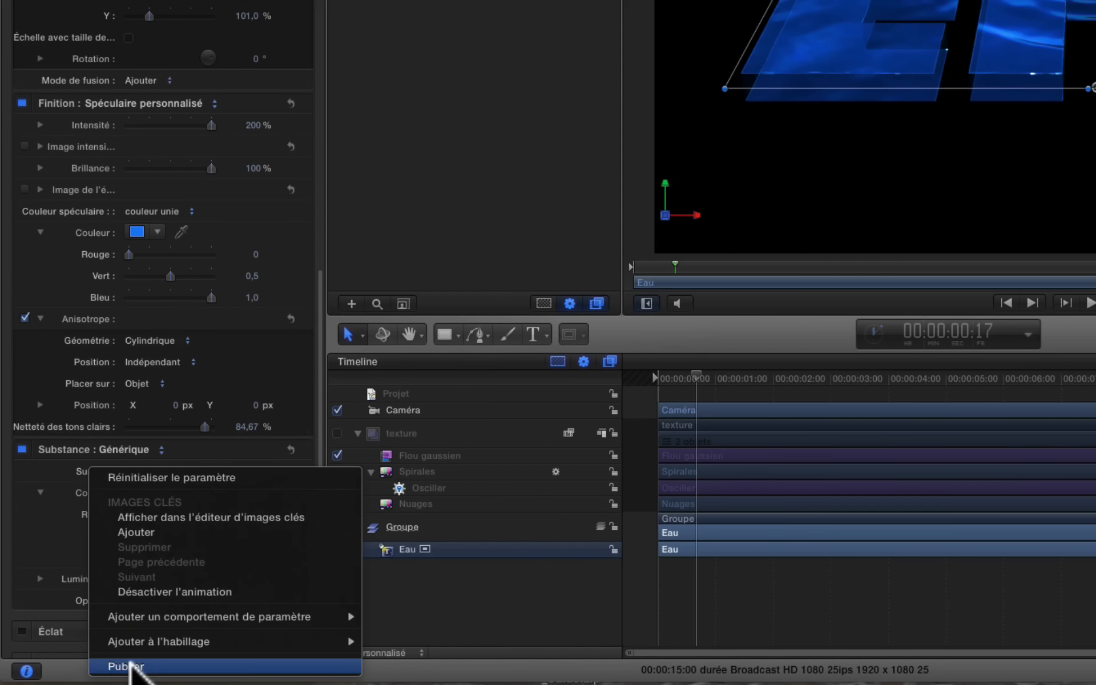
{"action": "left_click", "coordinate": [130, 665]}
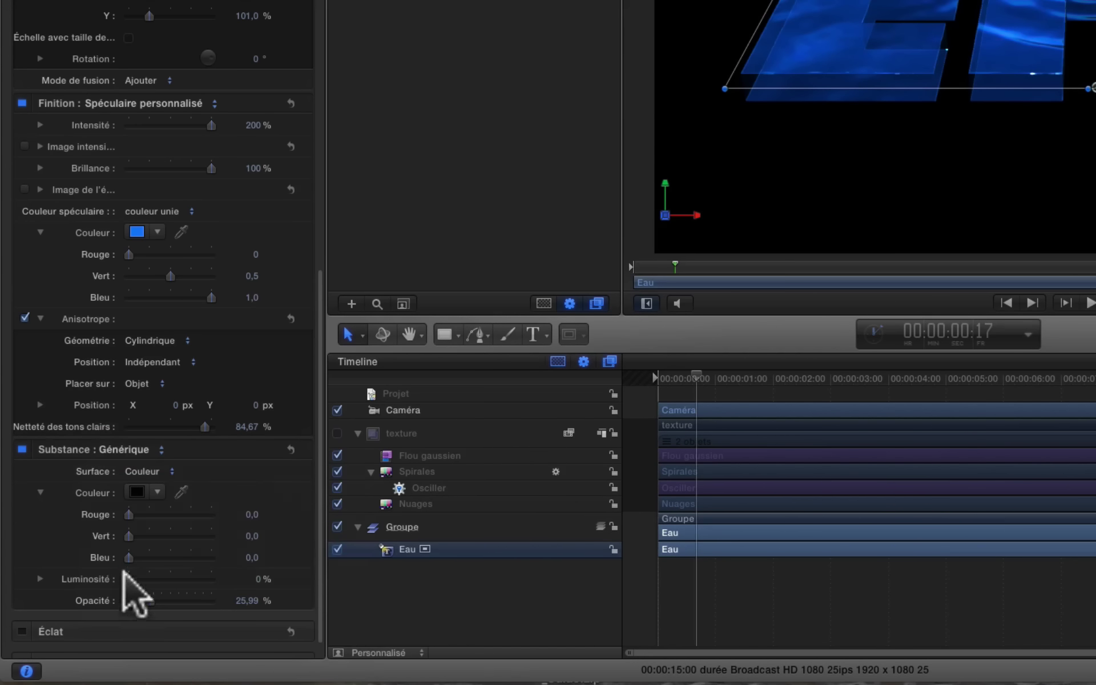
- Tint the Générique substance pale pink with Rouge 1,0, Vert 0,84 and Bleu 0,82, and raise its Luminosité
{"action": "left_click_drag", "start_coordinate": [129, 515], "coordinate": [255, 521]}
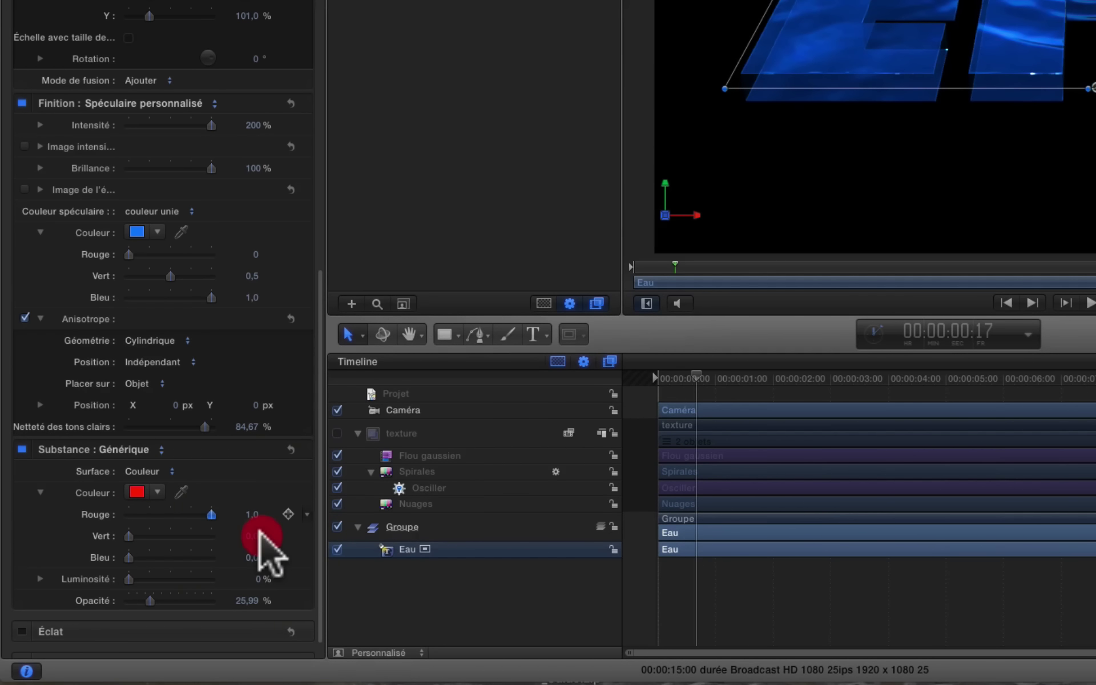
{"action": "left_click", "coordinate": [198, 535]}
{"action": "left_click", "coordinate": [196, 557]}
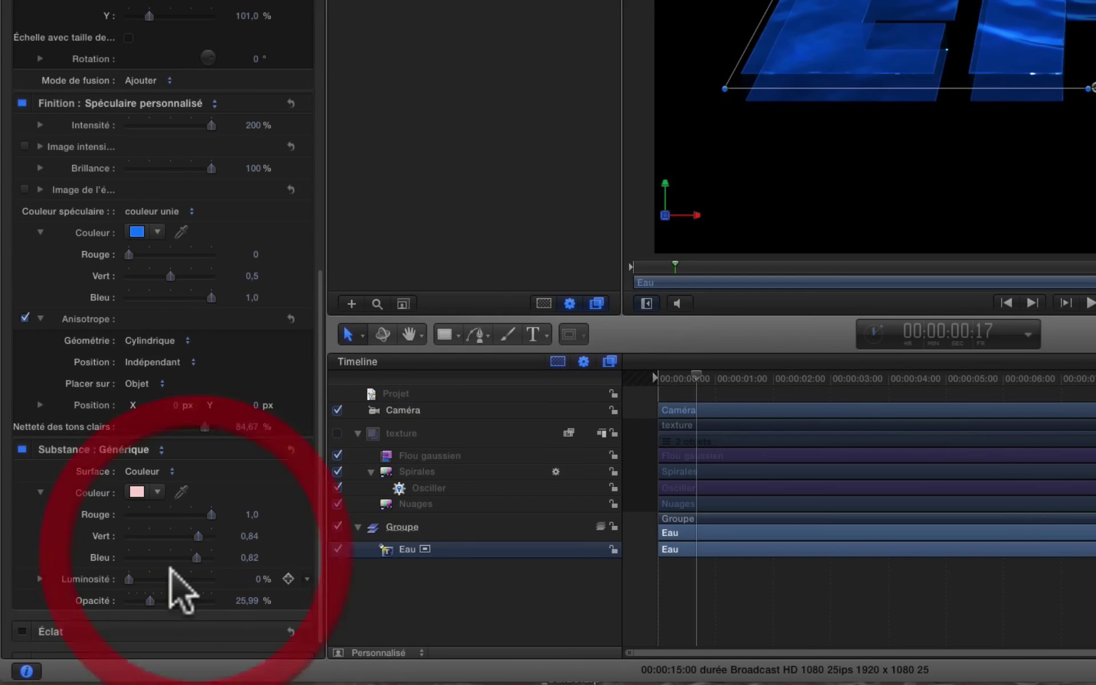
{"action": "left_click", "coordinate": [167, 579]}
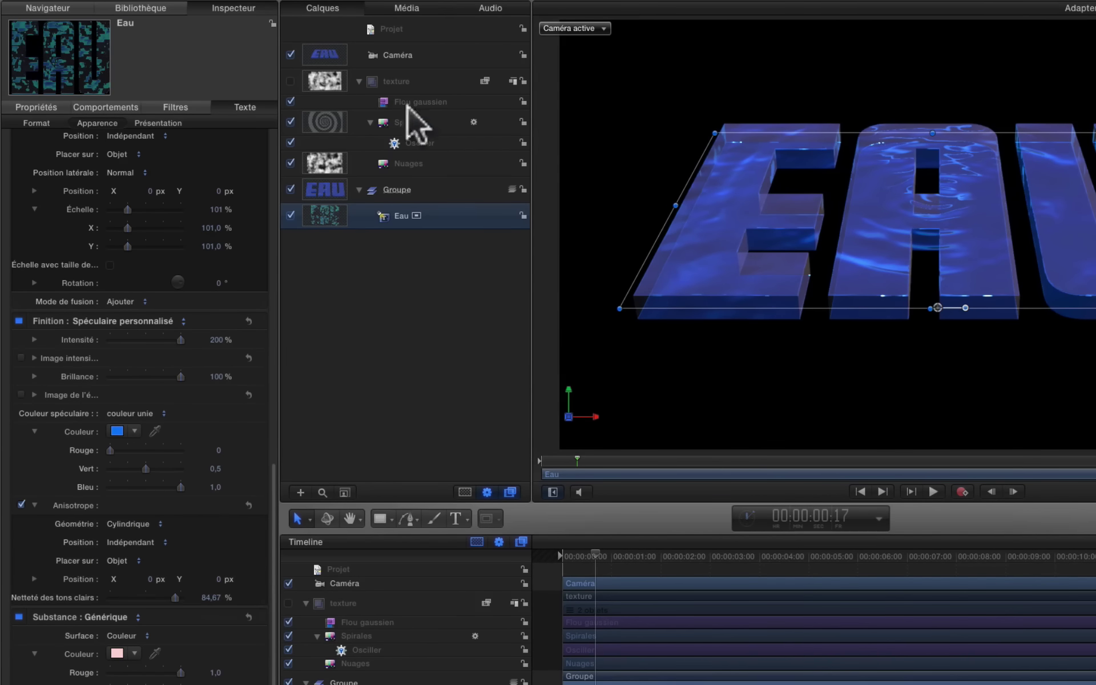
- Review the project's list of published parameters and the file commands available for saving it
{"action": "left_click", "coordinate": [415, 33]}
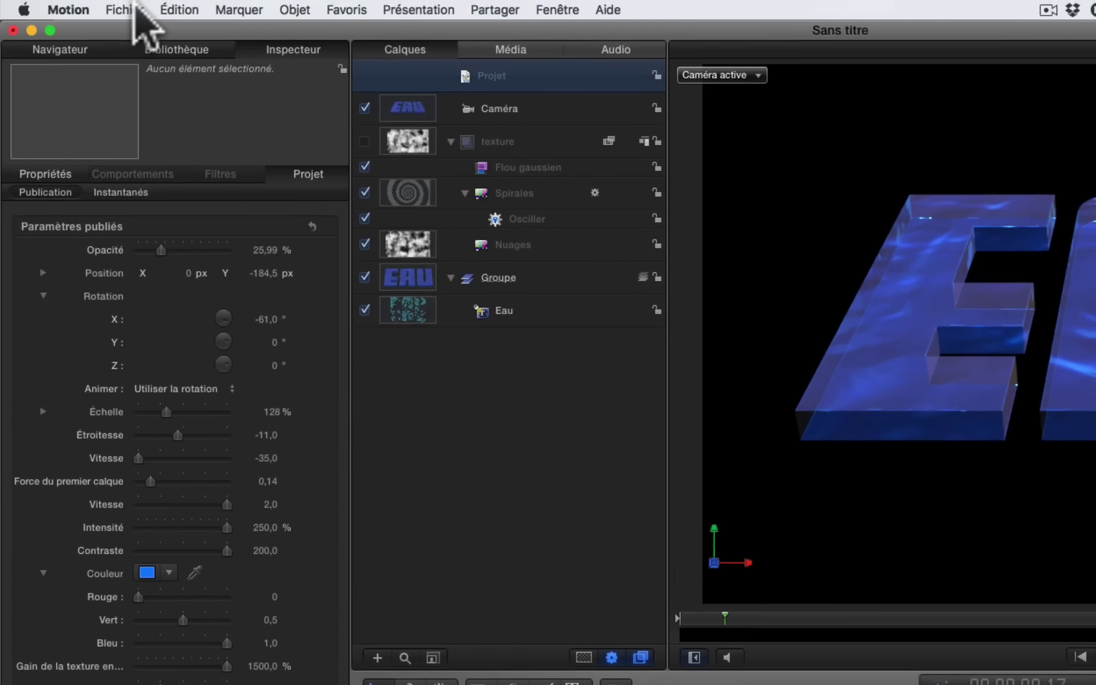
{"action": "left_click", "coordinate": [135, 9]}
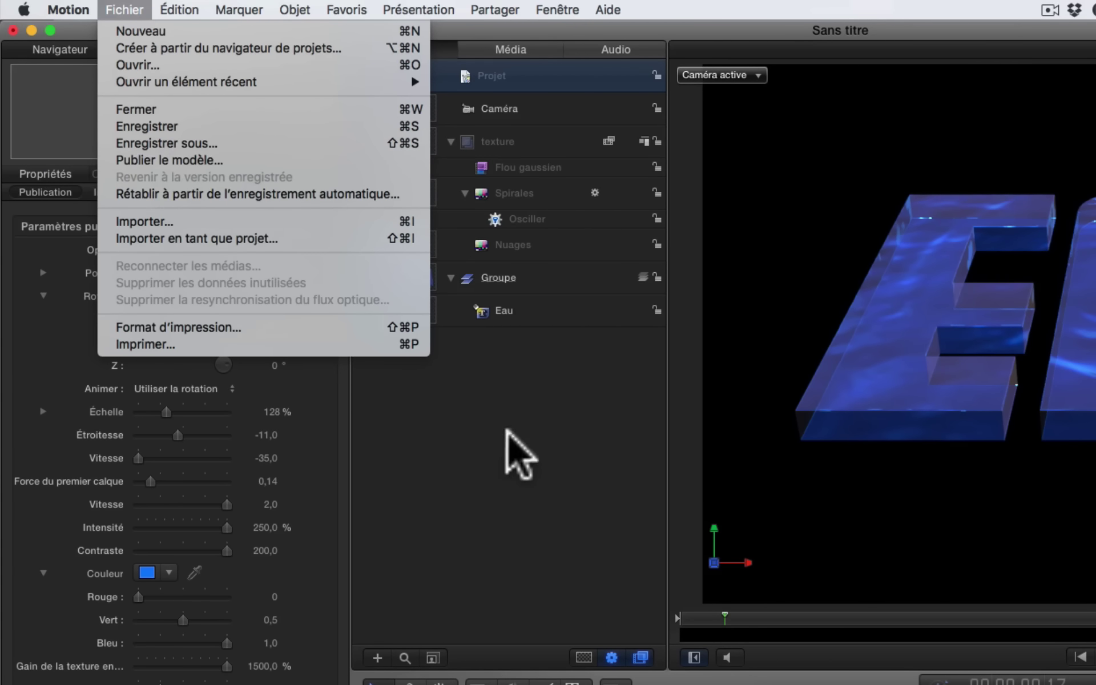
{"action": "left_click", "coordinate": [465, 421]}
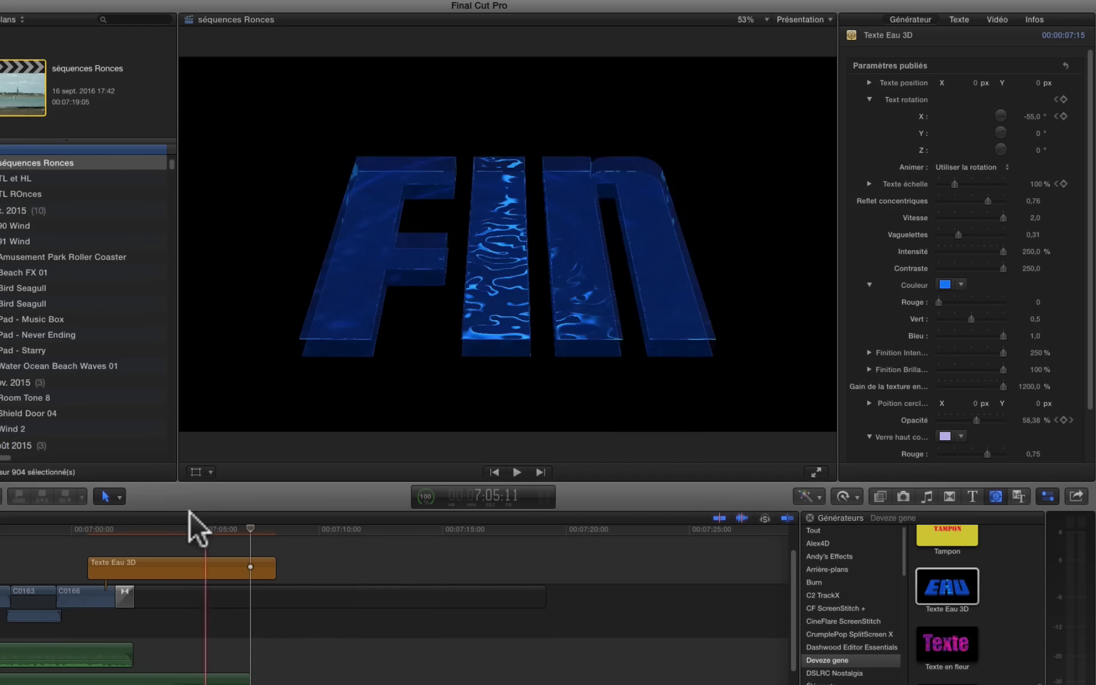
- In Final Cut Pro, select the Texte Eau 3D clip, try a Texte position X of 20 px, and return it to 0
{"action": "left_click", "coordinate": [202, 580]}
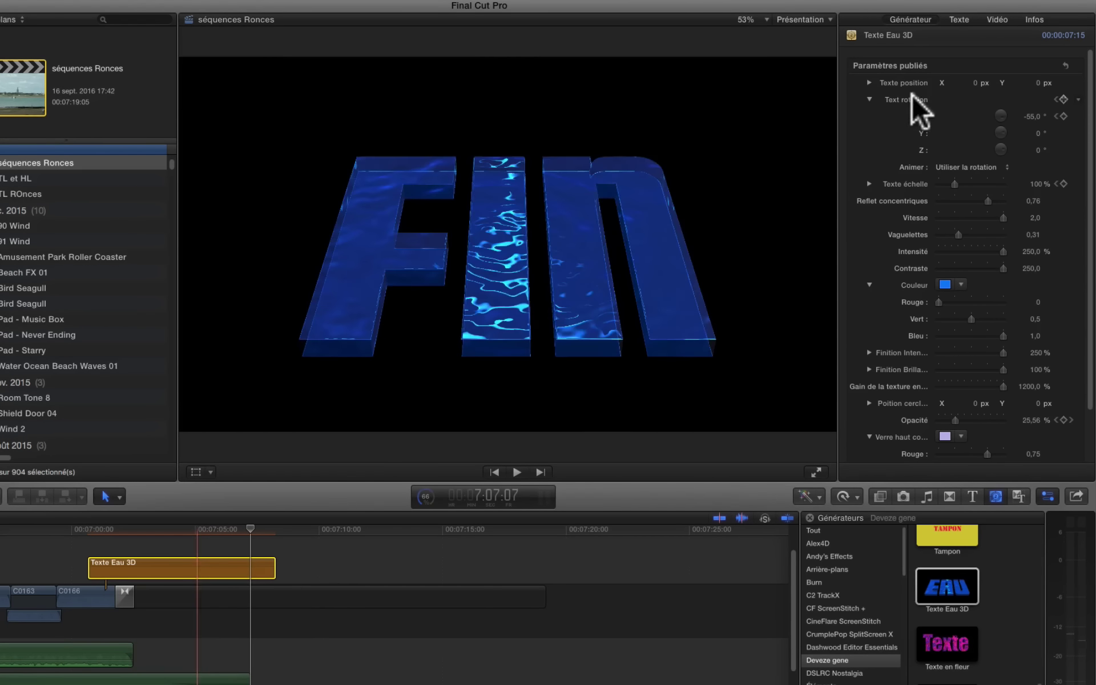
{"action": "left_click", "coordinate": [977, 82]}
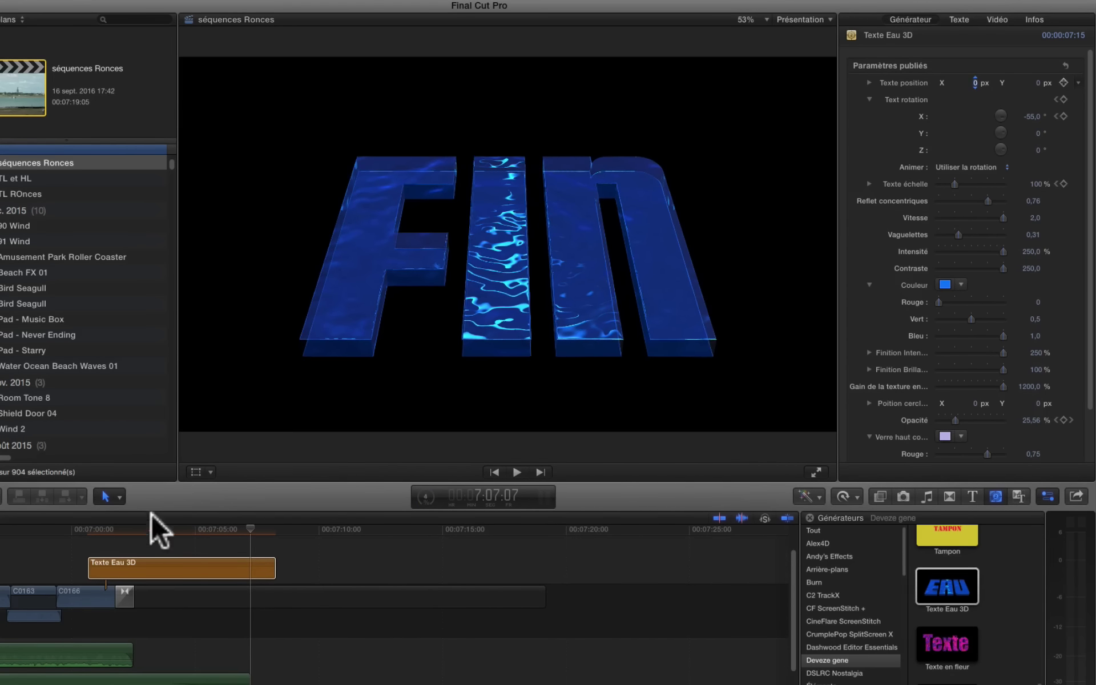
{"action": "left_click", "coordinate": [180, 573]}
{"action": "left_click", "coordinate": [187, 567]}
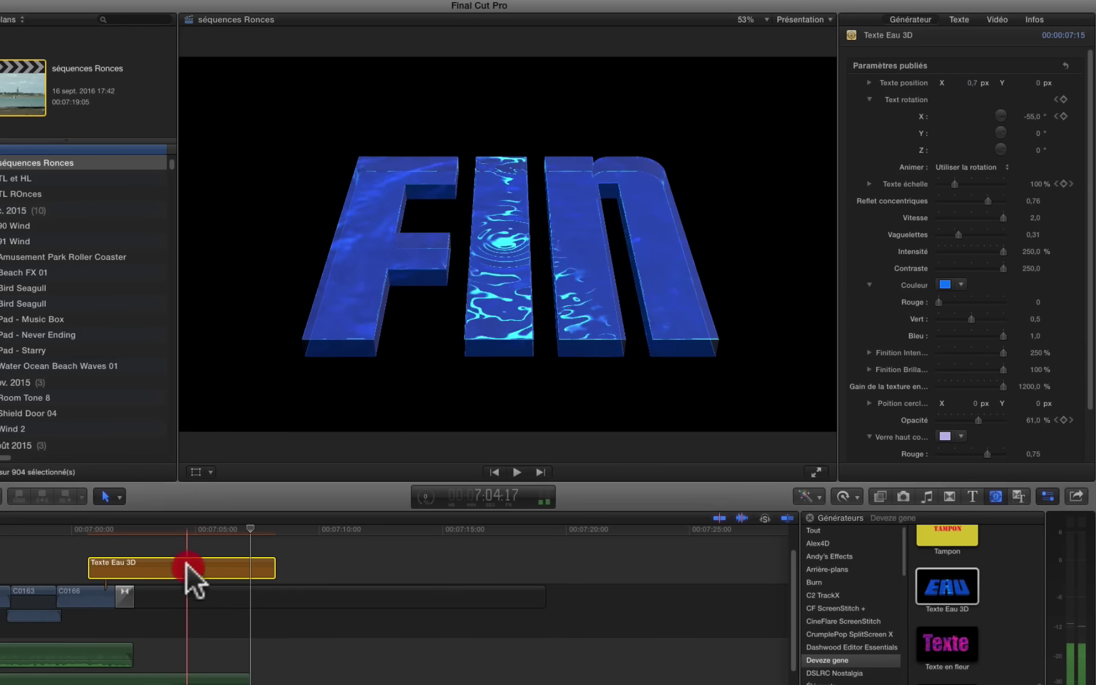
{"action": "left_click", "coordinate": [970, 81]}
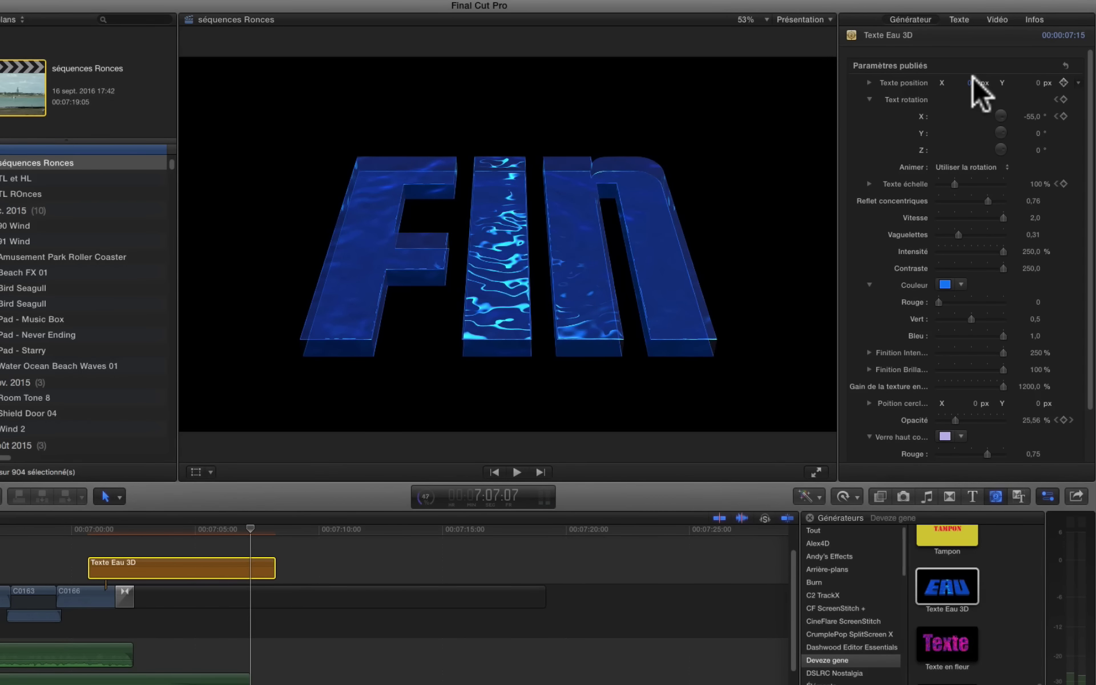
{"action": "type", "text": "20"}
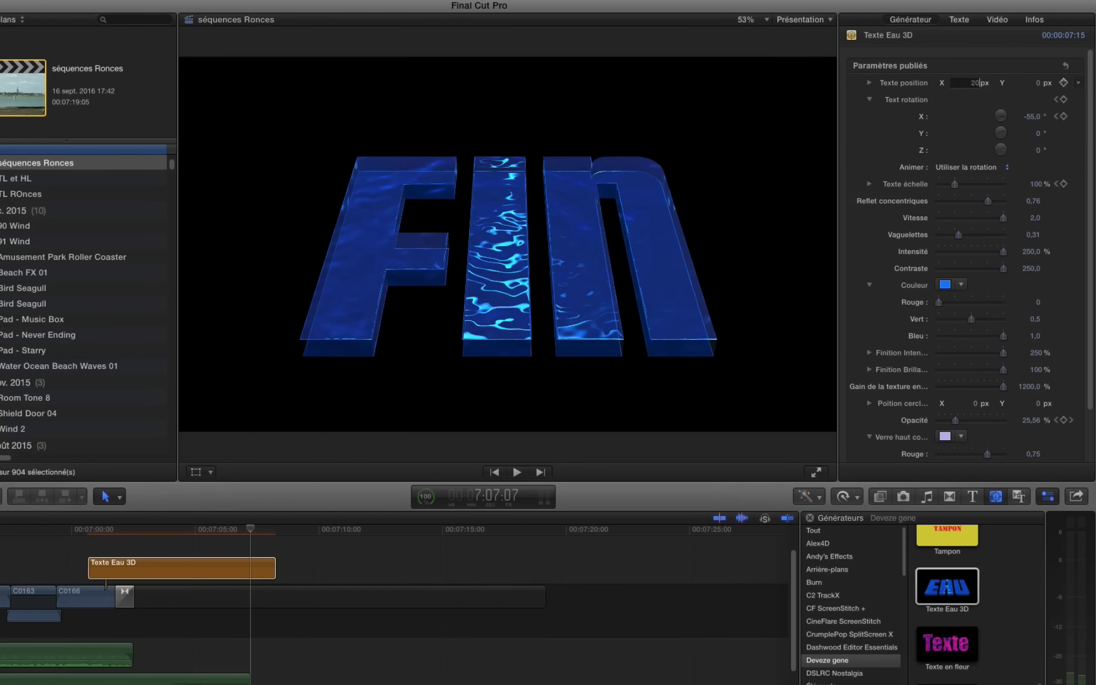
{"action": "key", "text": "Return"}
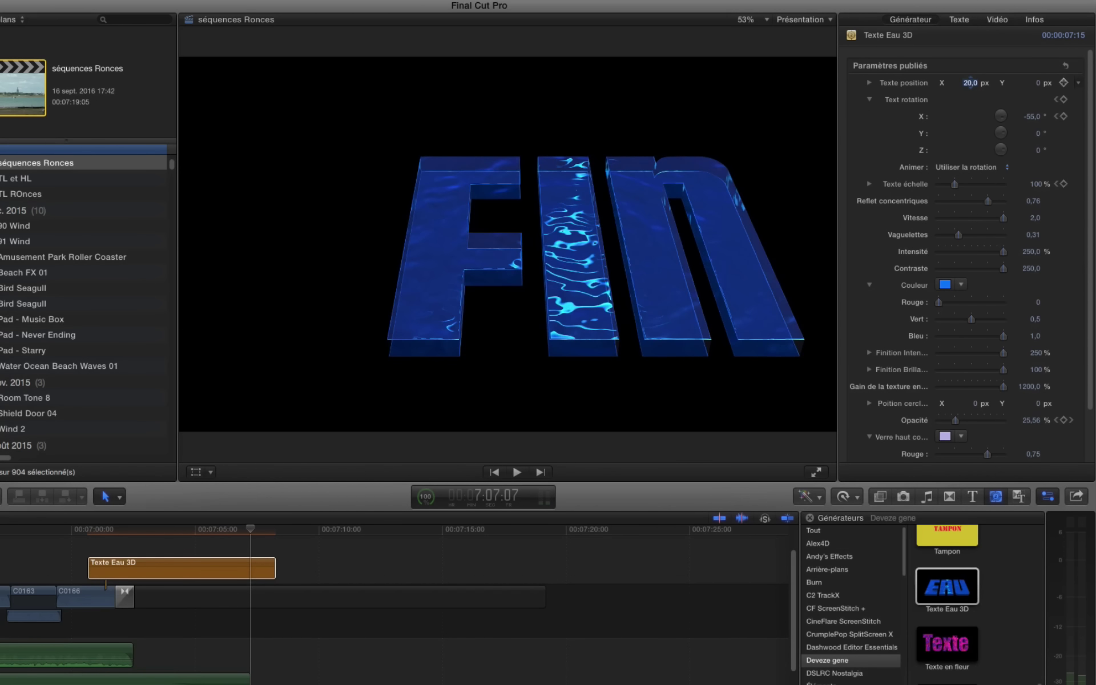
{"action": "type", "text": "0"}
{"action": "key", "text": "Return"}
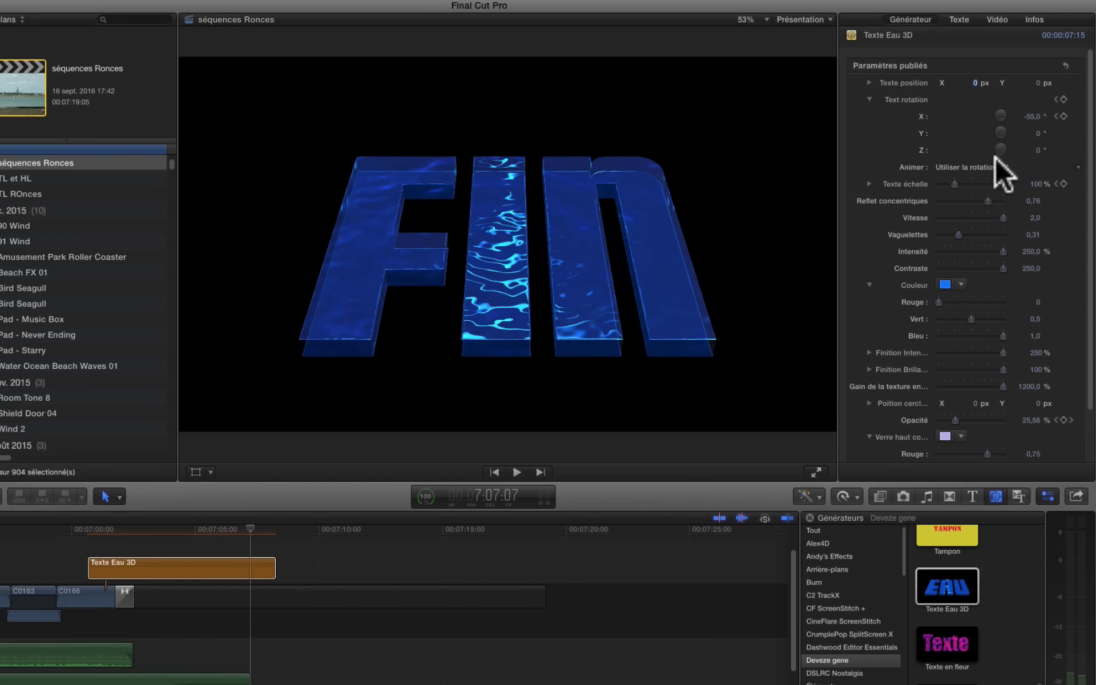
- Move the playhead to 7:03:21 in the Texte Eau 3D clip, and try a Texte échelle of 108 % before removing its keyframe
{"action": "left_click", "coordinate": [98, 558]}
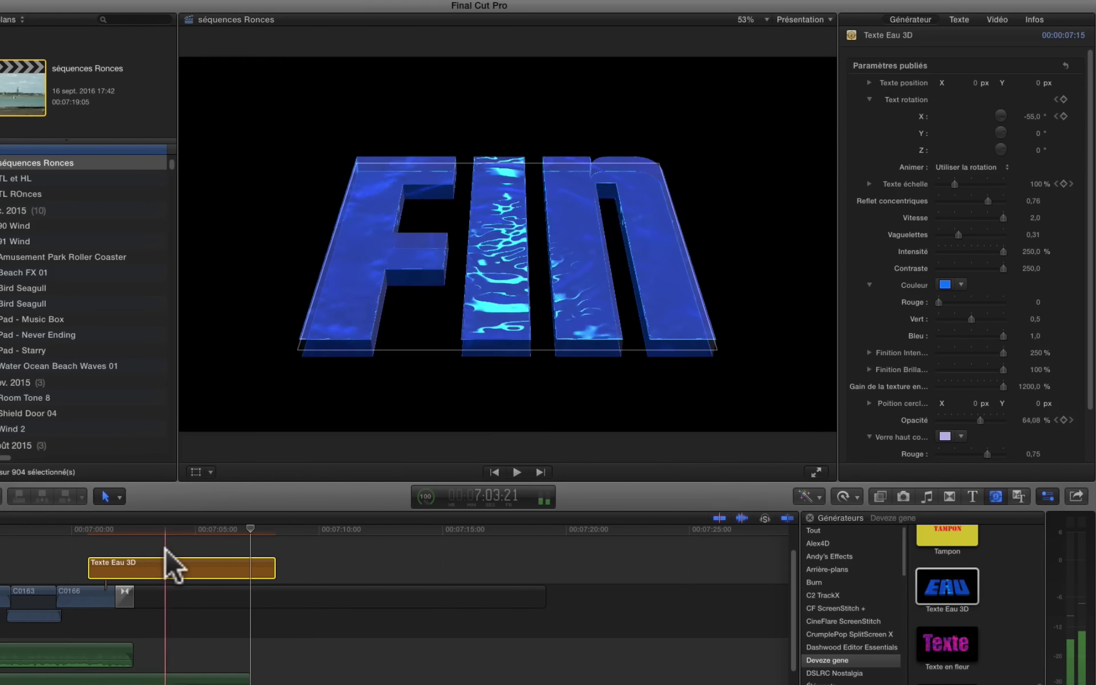
{"action": "left_click", "coordinate": [166, 548]}
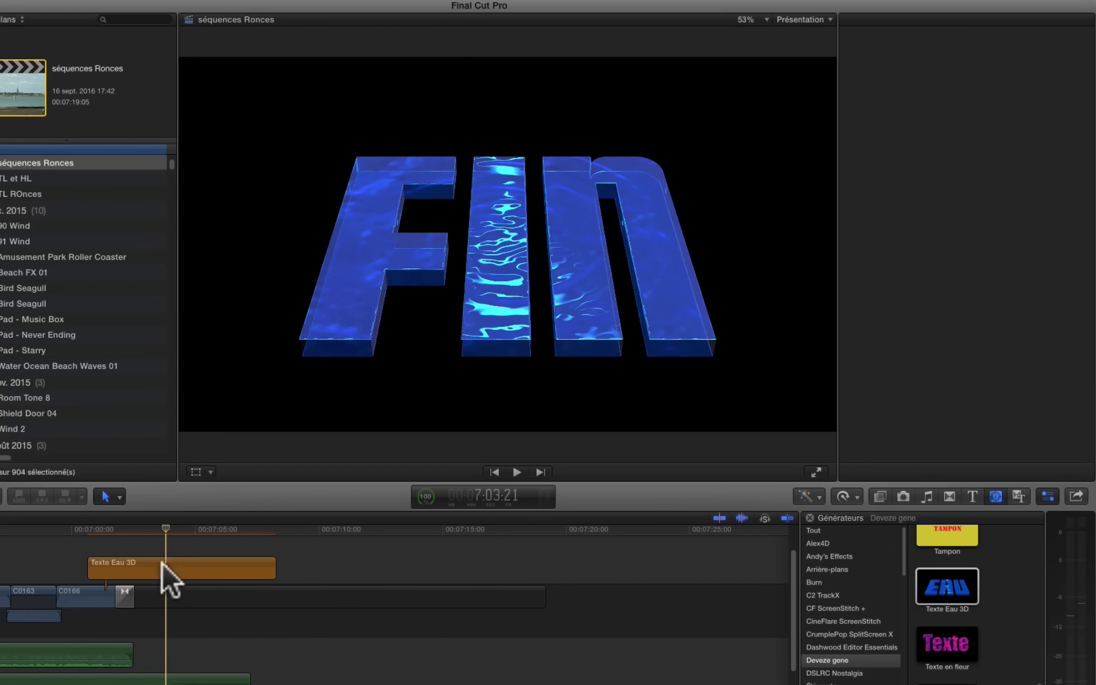
{"action": "left_click", "coordinate": [163, 568]}
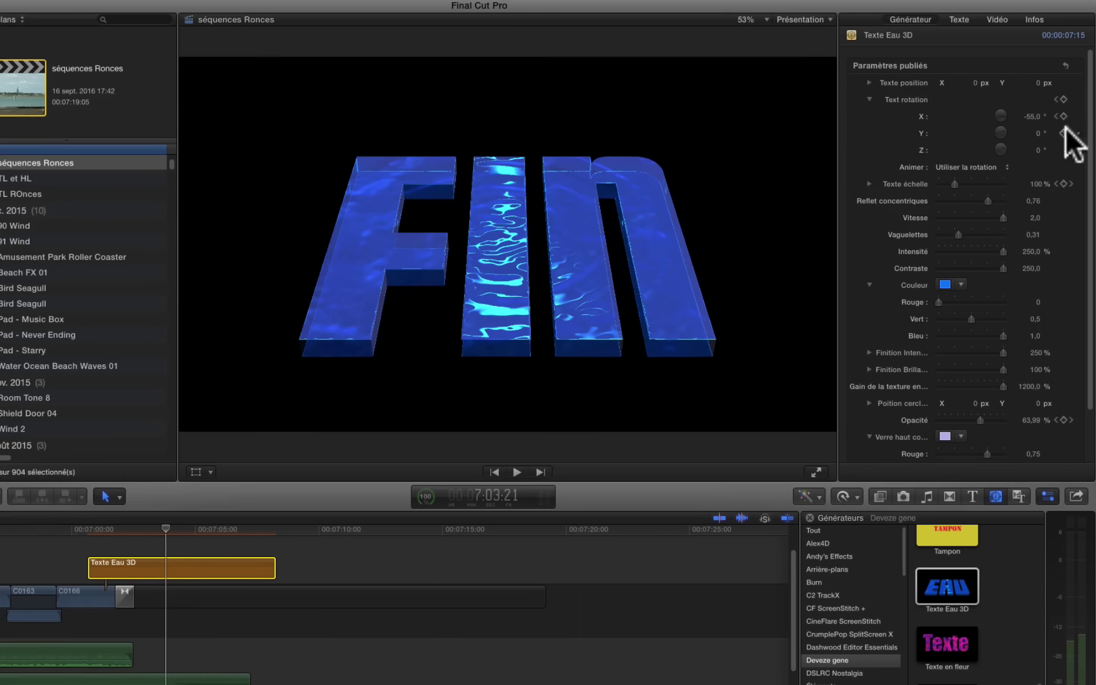
{"action": "left_click", "coordinate": [953, 184]}
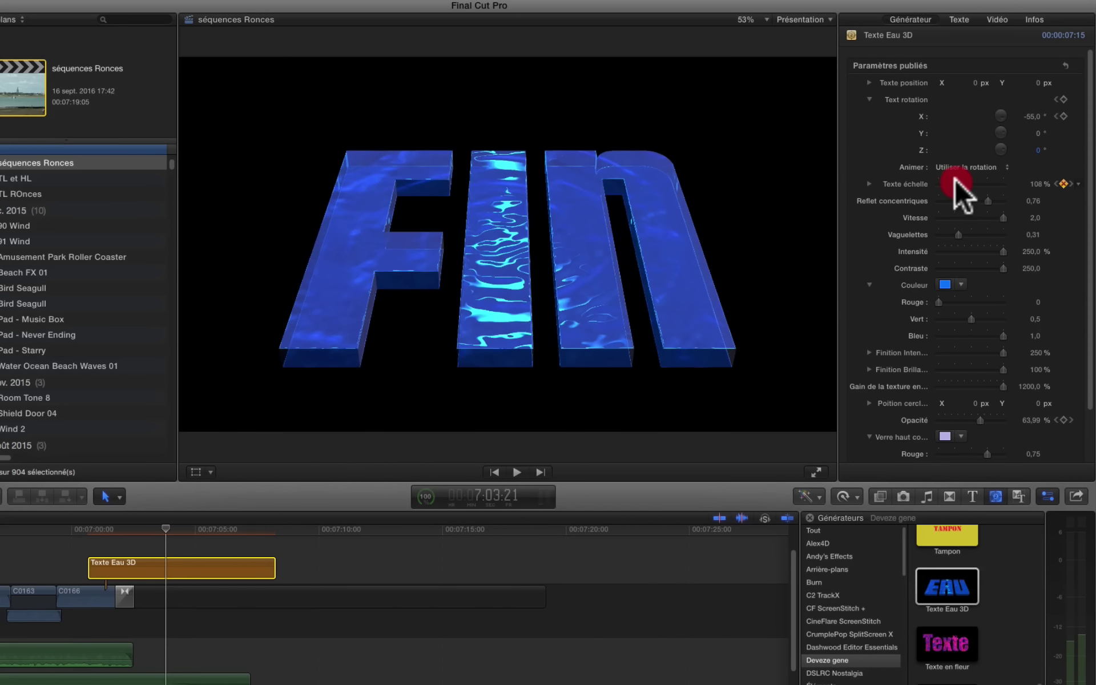
{"action": "left_click", "coordinate": [1063, 184]}
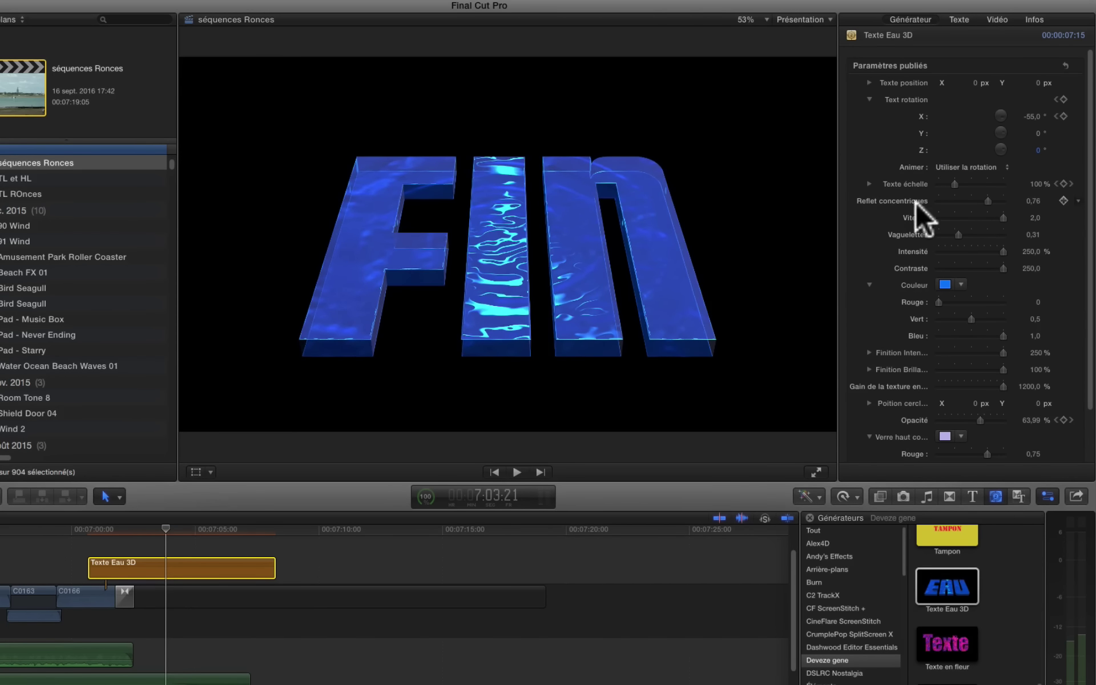
- Set the Texte Eau 3D clip's Reflet concentriques to 0,64, and test the Rouge component of its Couleur
{"action": "mouse_move", "coordinate": [986, 200]}
{"action": "left_mouse_down"}
{"action": "mouse_move", "coordinate": [935, 203]}
{"action": "mouse_move", "coordinate": [1035, 201]}
{"action": "mouse_move", "coordinate": [941, 205]}
{"action": "mouse_move", "coordinate": [995, 203]}
{"action": "mouse_move", "coordinate": [978, 203]}
{"action": "left_mouse_up"}
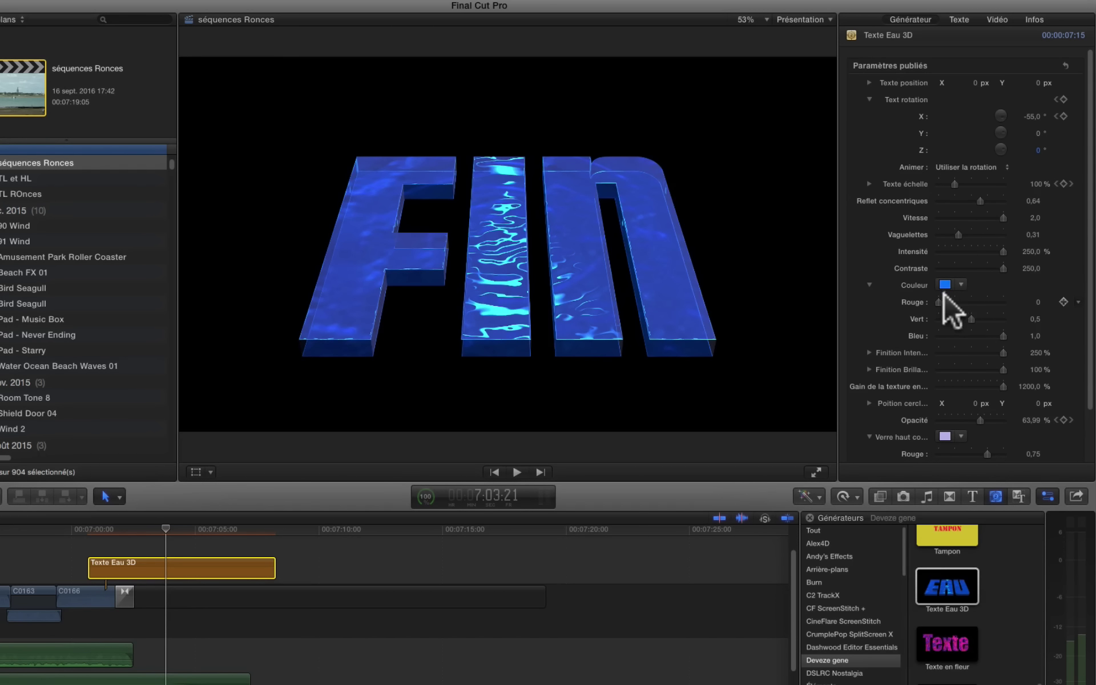
{"action": "left_click_drag", "start_coordinate": [939, 302], "coordinate": [855, 303]}
- Try a Verre haut luminosity of 8 % with an orange Verre haut colour using Vert 0,41 and Bleu 0,11
{"action": "scroll", "coordinate": [920, 400], "scroll_direction": "down", "scroll_amount": 3}
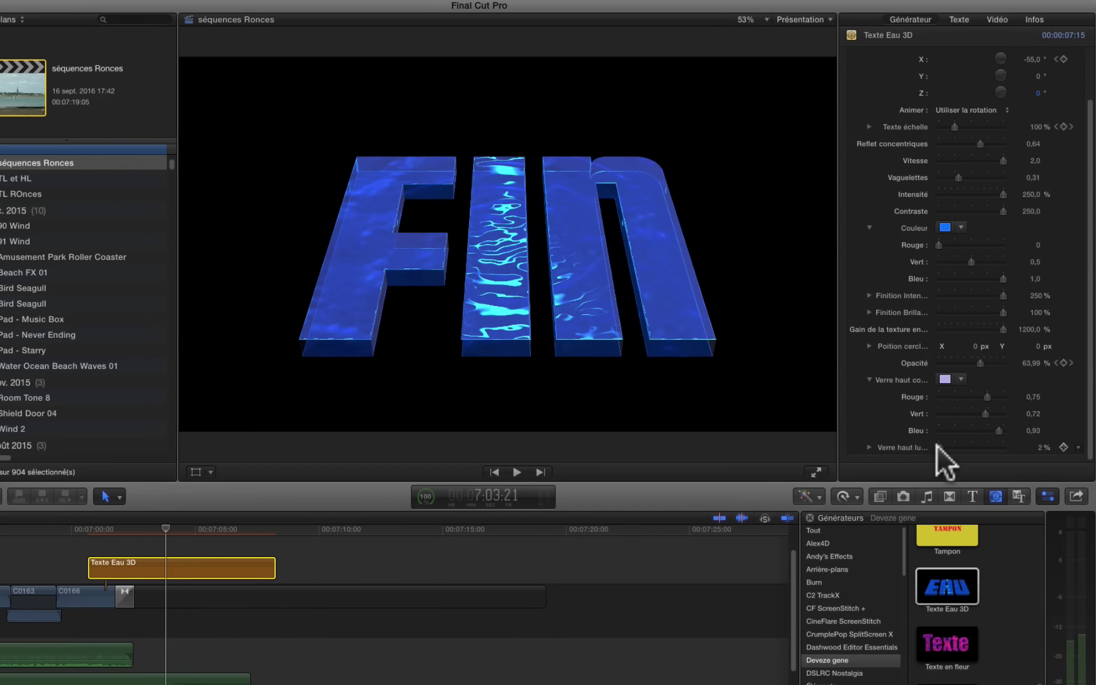
{"action": "left_click_drag", "start_coordinate": [936, 444], "coordinate": [940, 448]}
{"action": "mouse_move", "coordinate": [985, 413]}
{"action": "left_mouse_down"}
{"action": "mouse_move", "coordinate": [937, 412]}
{"action": "mouse_move", "coordinate": [965, 413]}
{"action": "mouse_move", "coordinate": [902, 438]}
{"action": "left_mouse_up"}
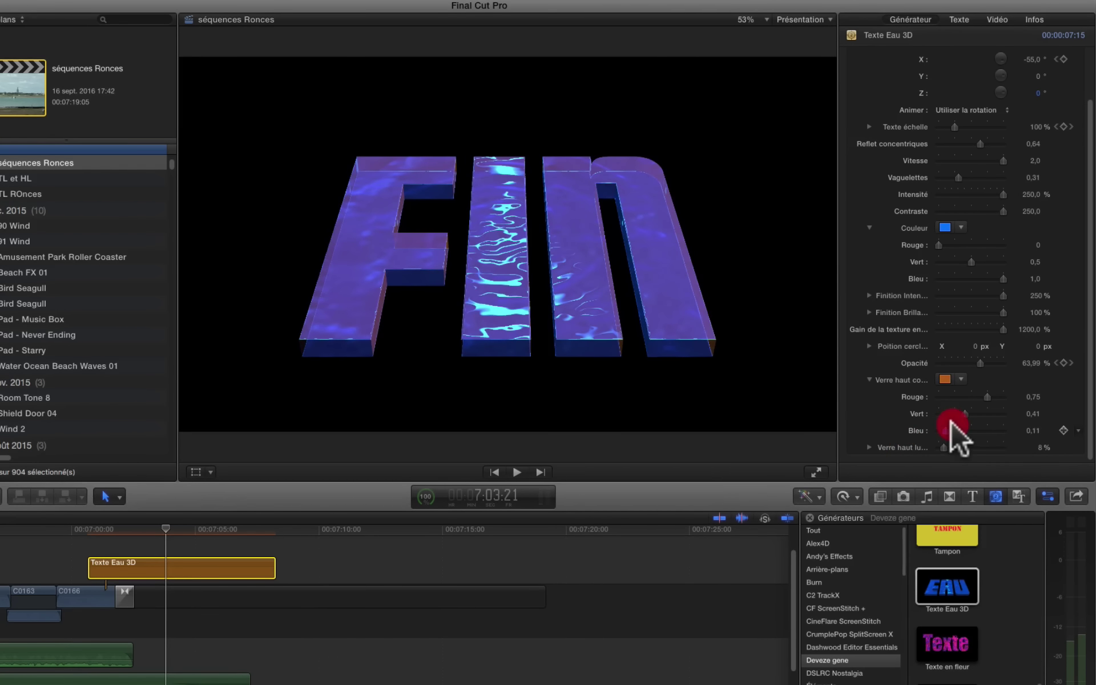
- Test green and blue for the Verre haut colour, settle on magenta, and set the Verre haut luminosity to 1 %
{"action": "left_click", "coordinate": [961, 379]}
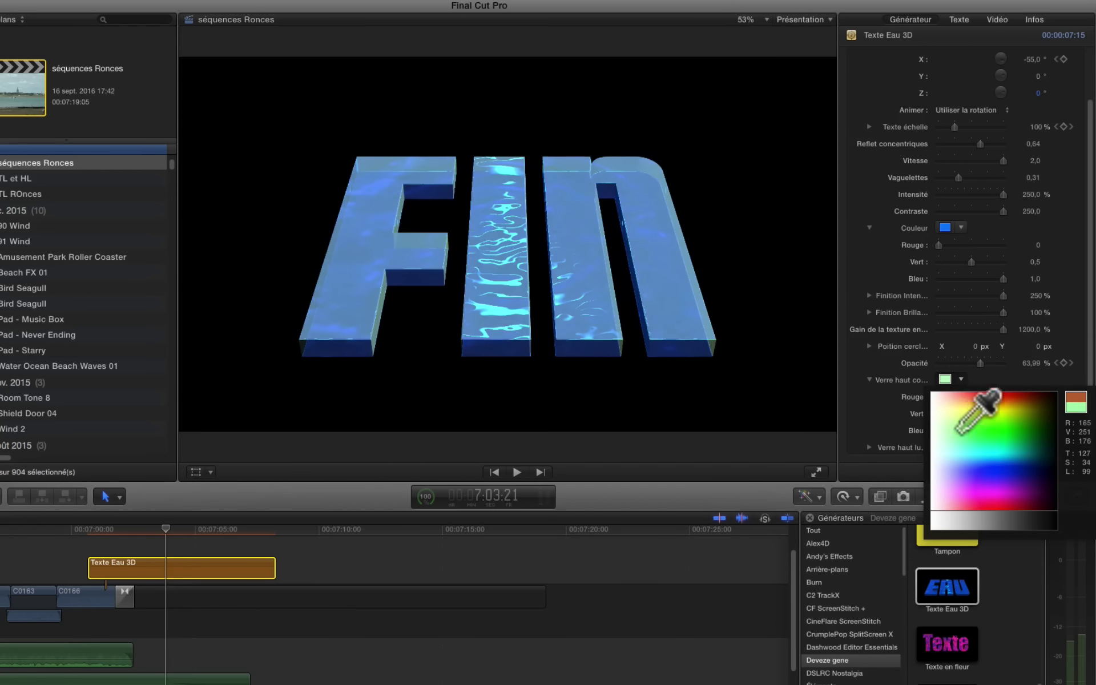
{"action": "left_click", "coordinate": [968, 466]}
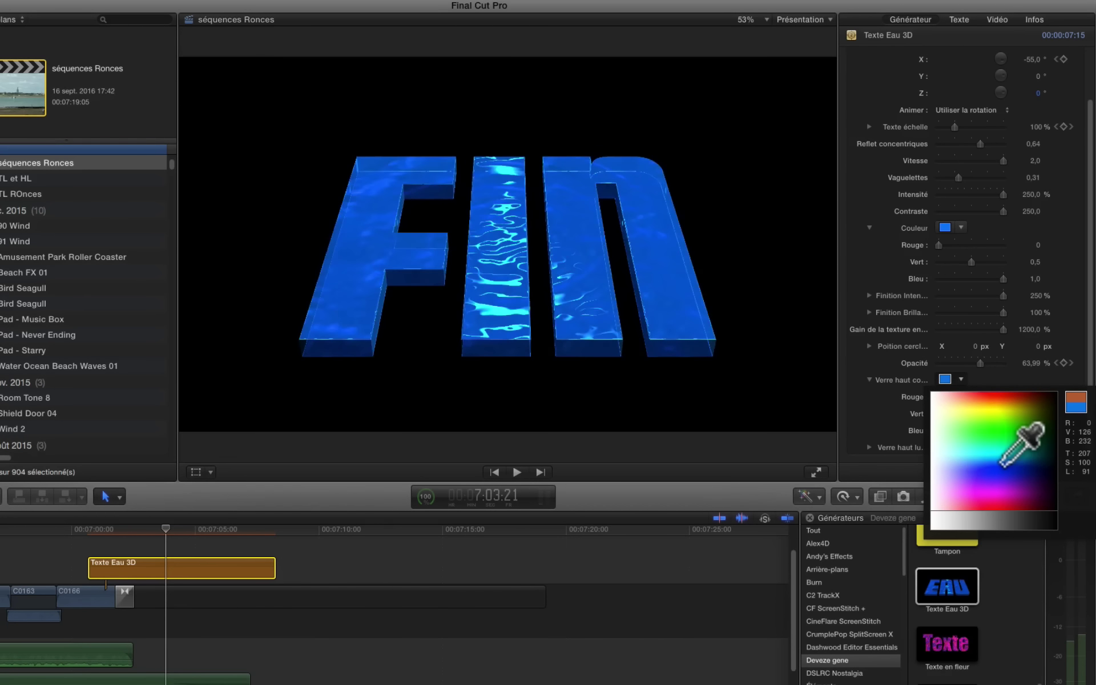
{"action": "left_click", "coordinate": [1001, 485]}
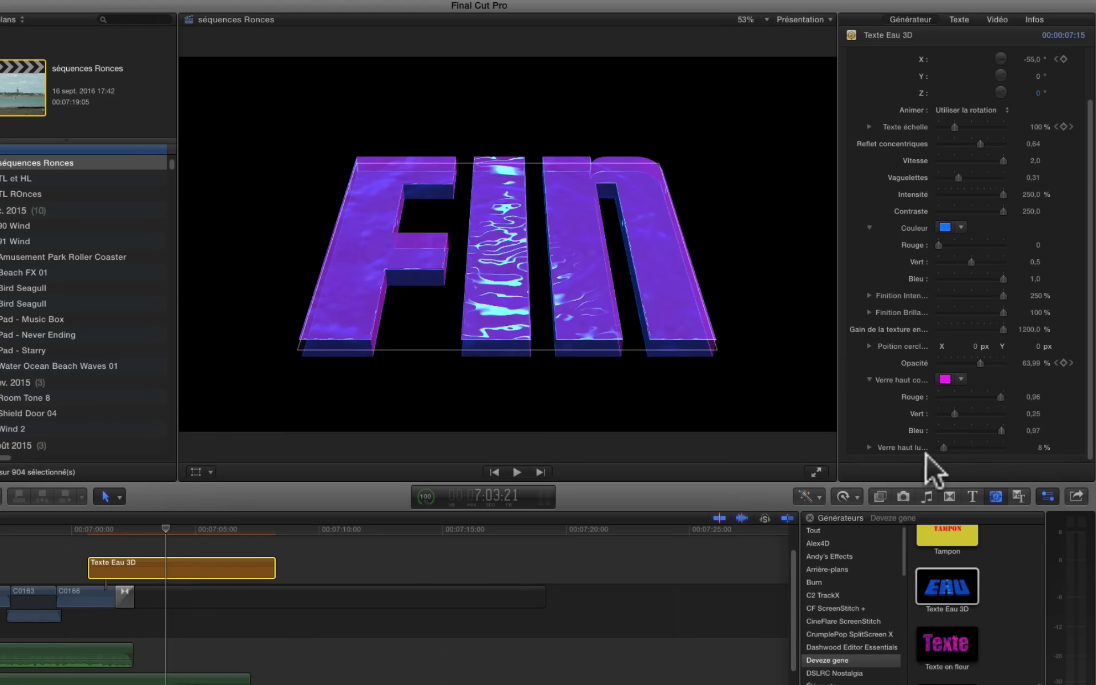
{"action": "left_click_drag", "start_coordinate": [943, 448], "coordinate": [937, 448]}
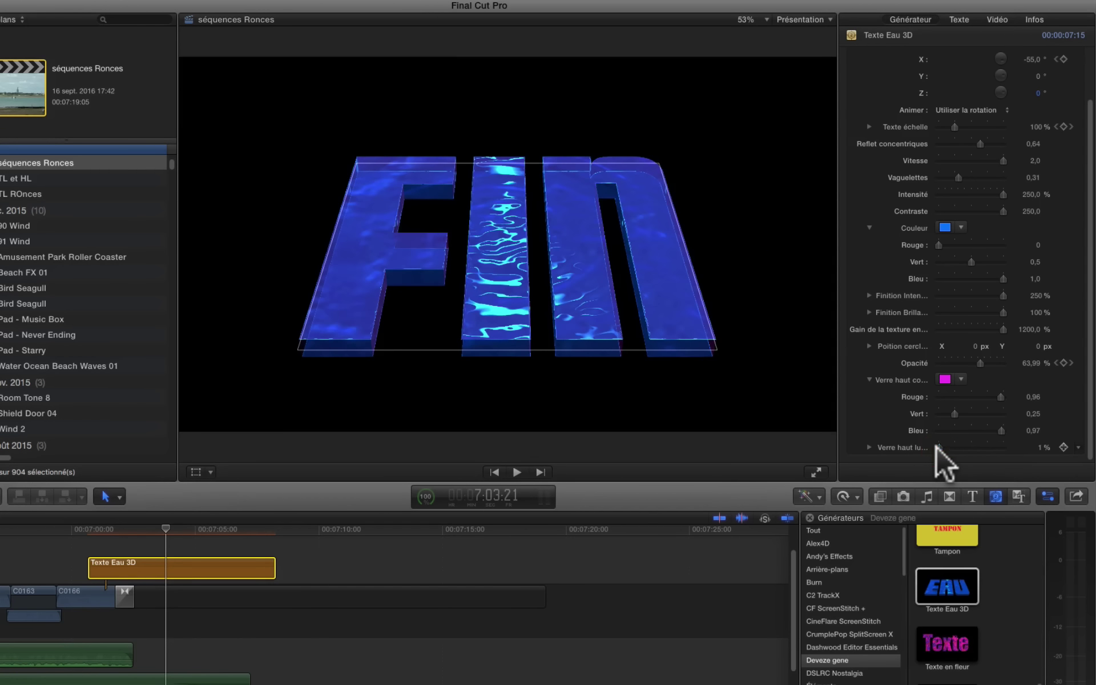